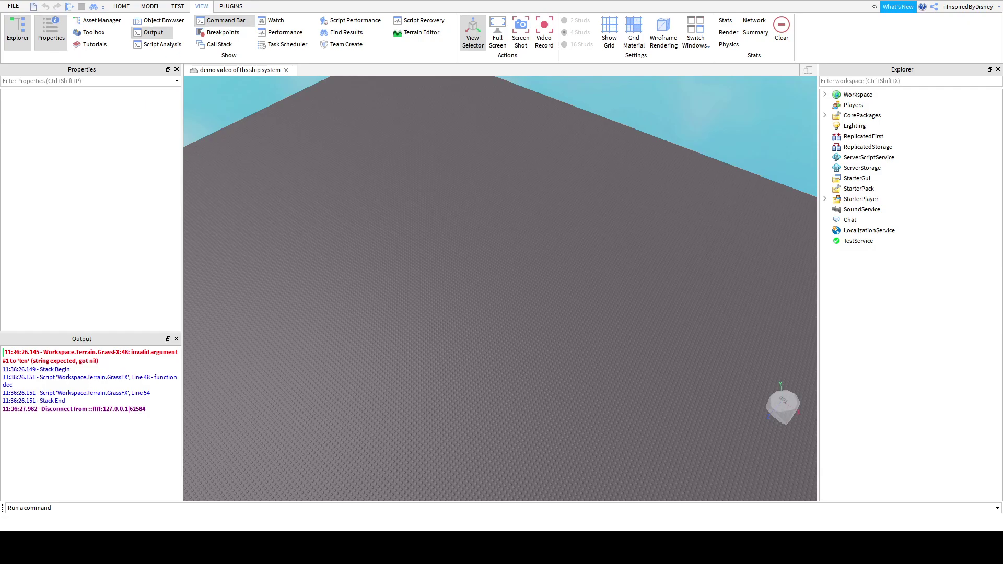
Paste the copied ship system model into the Workspace and view the ship beside its dock.
key(ctrl+v)
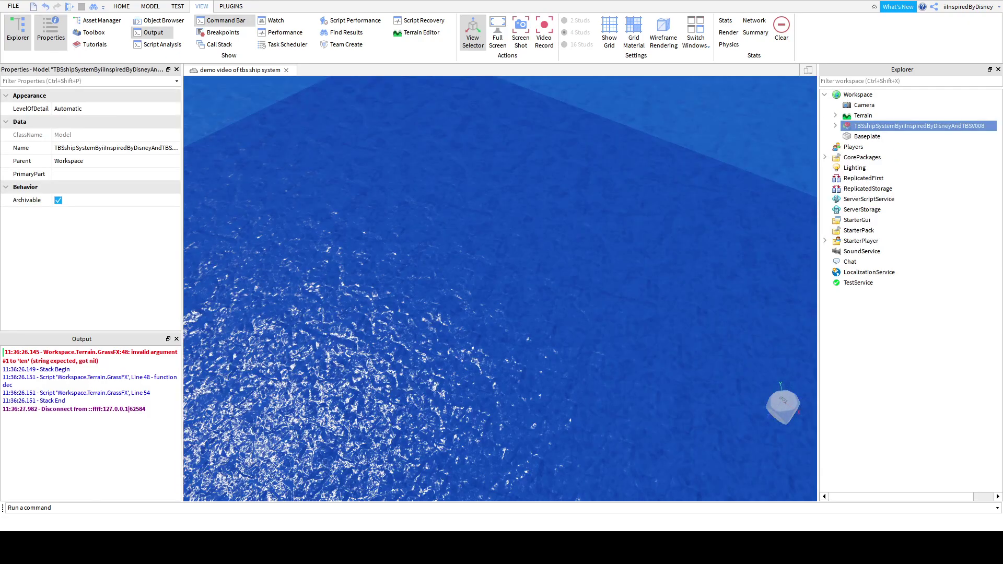
right_drag(611, 318, 611, 318)
scroll(507, 264, up, 5)
scroll(625, 253, down, 4)
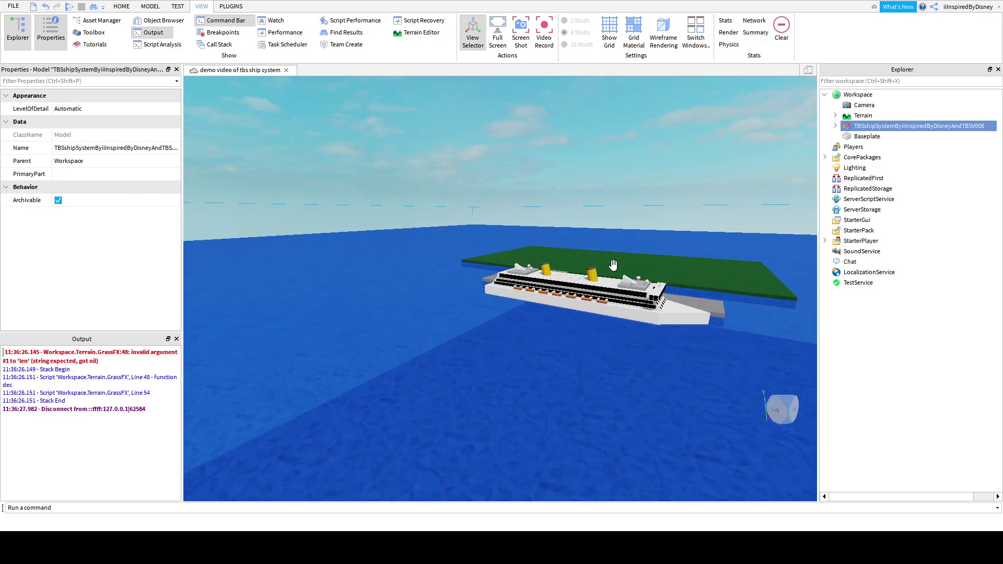
scroll(740, 189, up, 1)
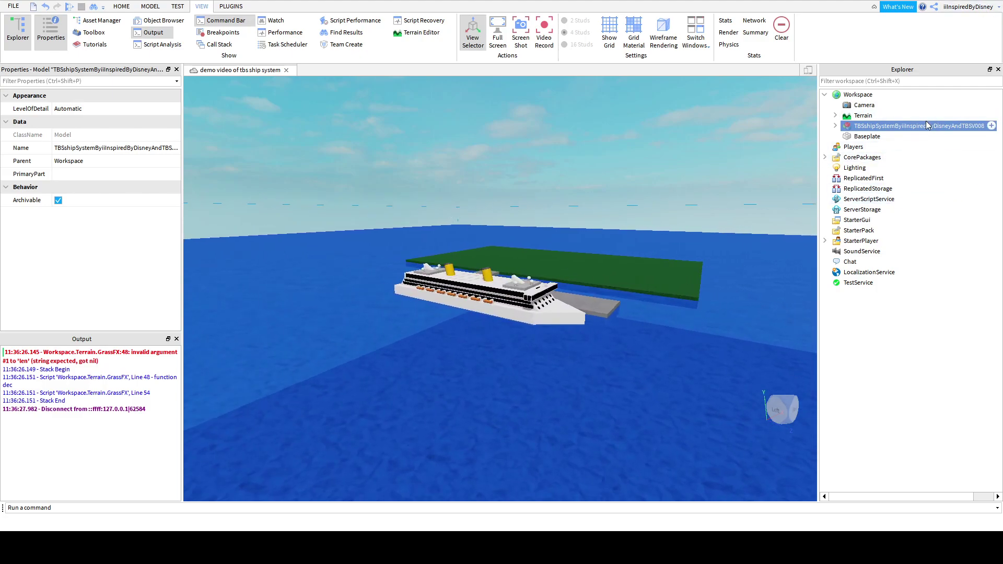
Ungroup the pasted ship system model and expand the resulting ShipSystem# folder to list its contents.
key(ctrl+u)
click(862, 137)
key(F2)
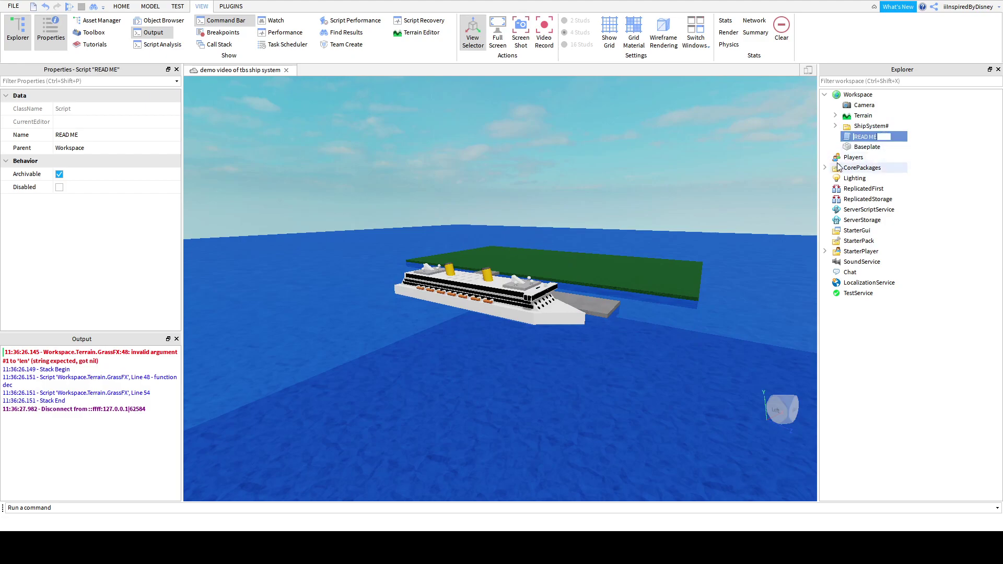
click(835, 126)
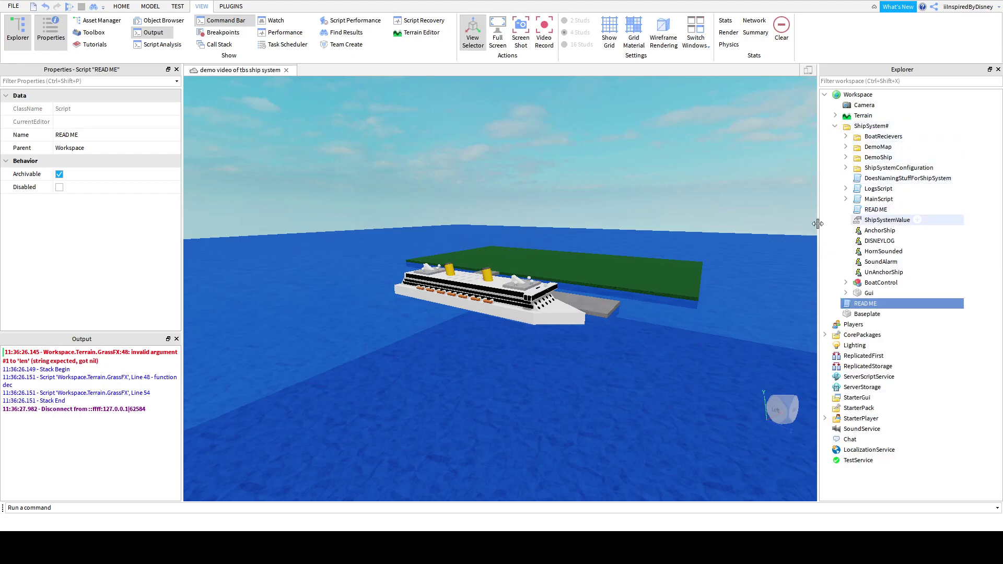
Start a playtest, walk the character along the dock and open the ship's control panel from its bridge.
click(179, 7)
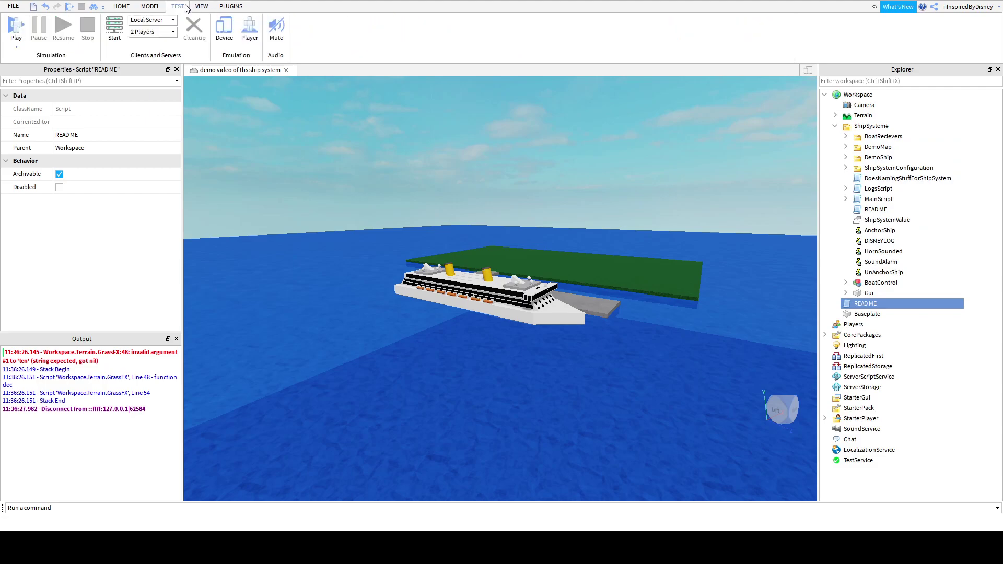
click(145, 7)
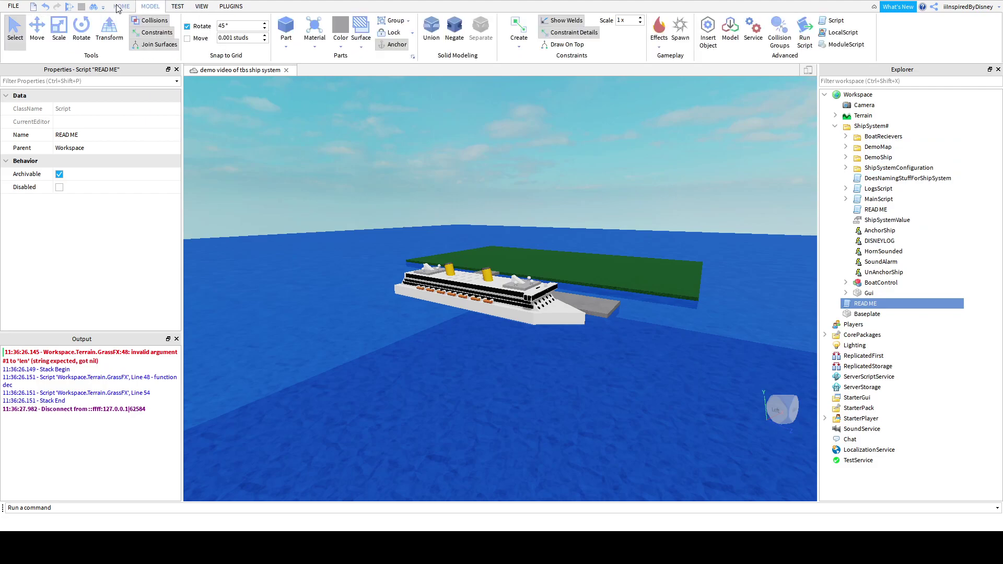
click(119, 7)
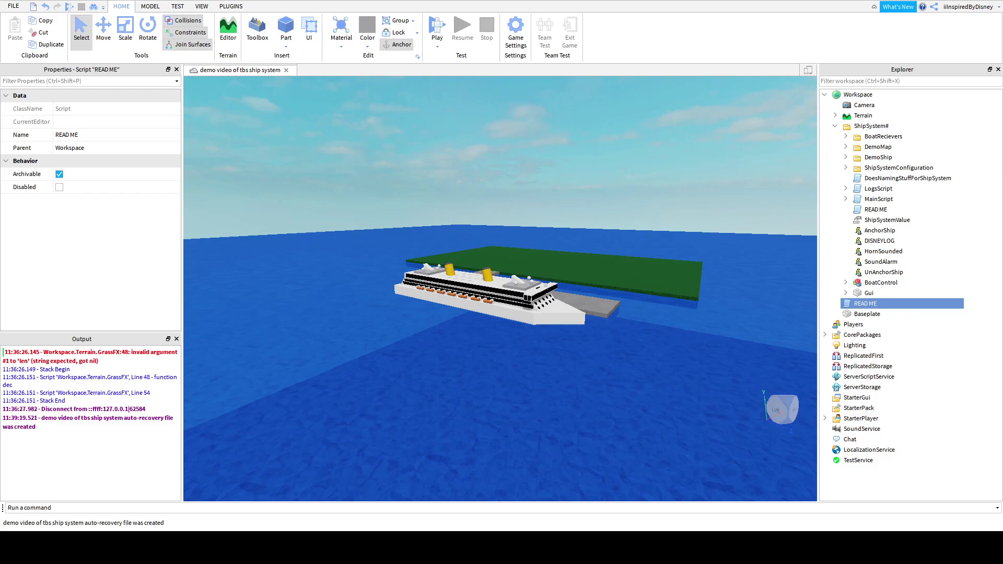
click(68, 7)
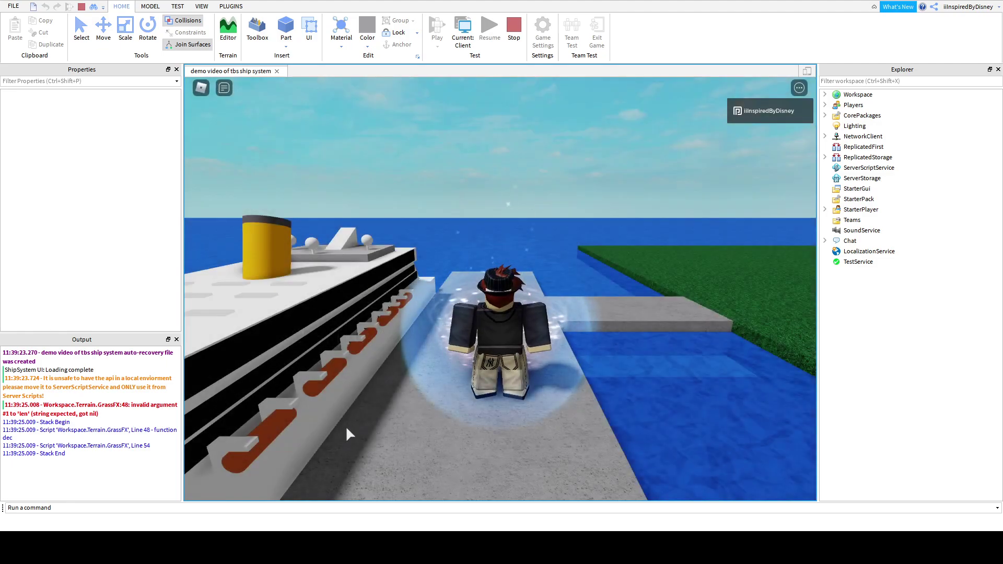
right_drag(456, 264, 454, 255)
key(w)
key(a)
click(428, 220)
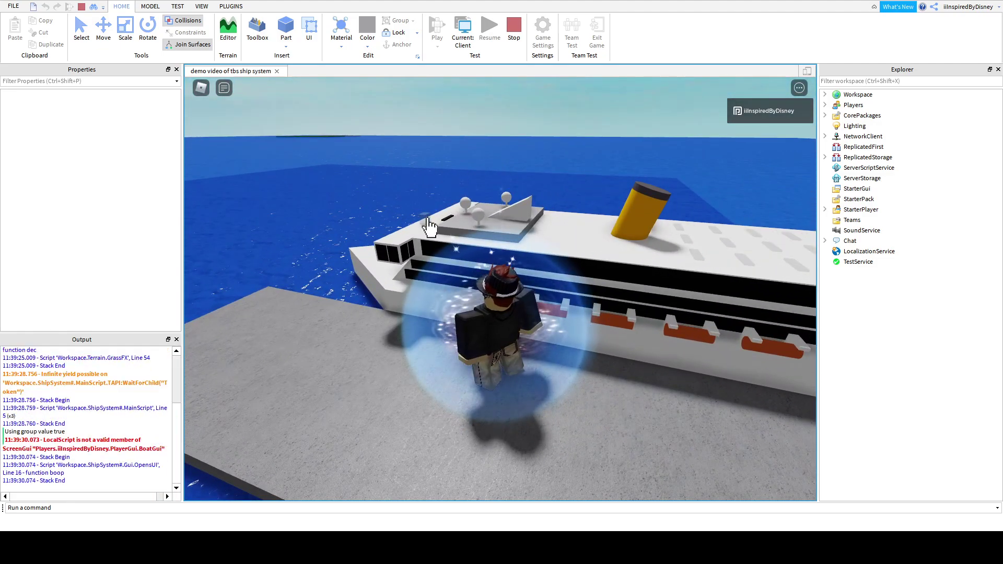
click(428, 226)
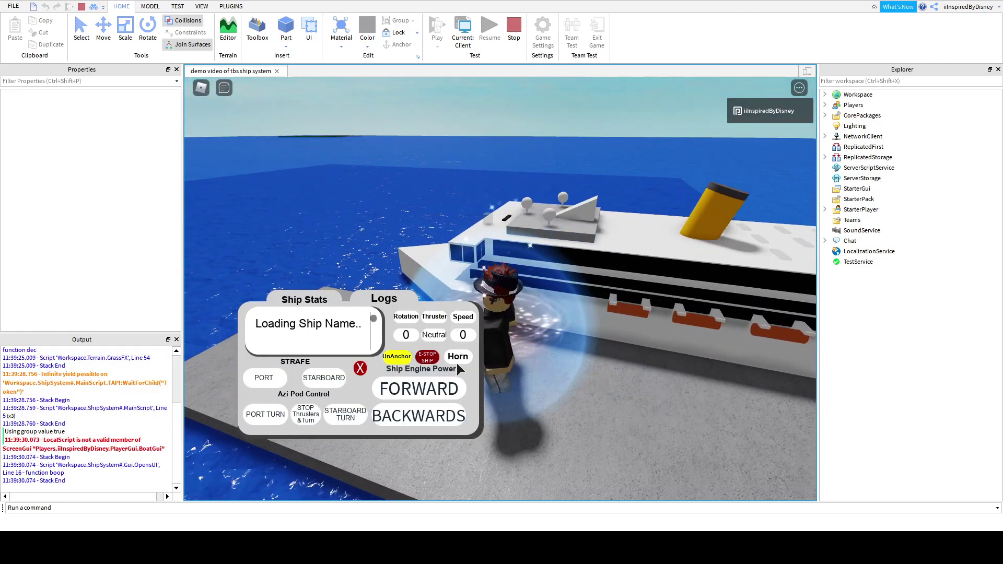
Sound the ship's horn and check the volume in the game settings before resuming the playtest.
click(458, 358)
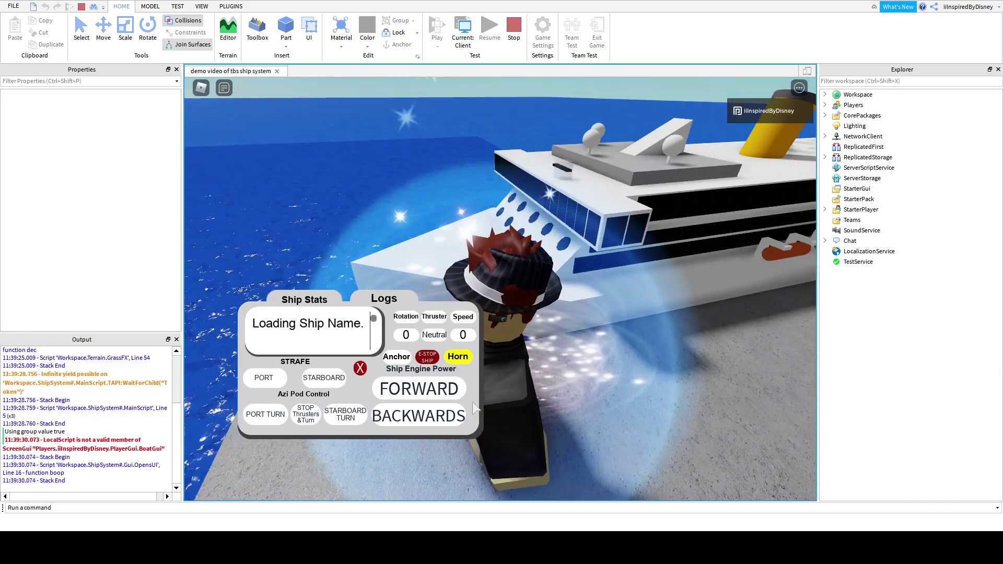
click(201, 88)
click(416, 133)
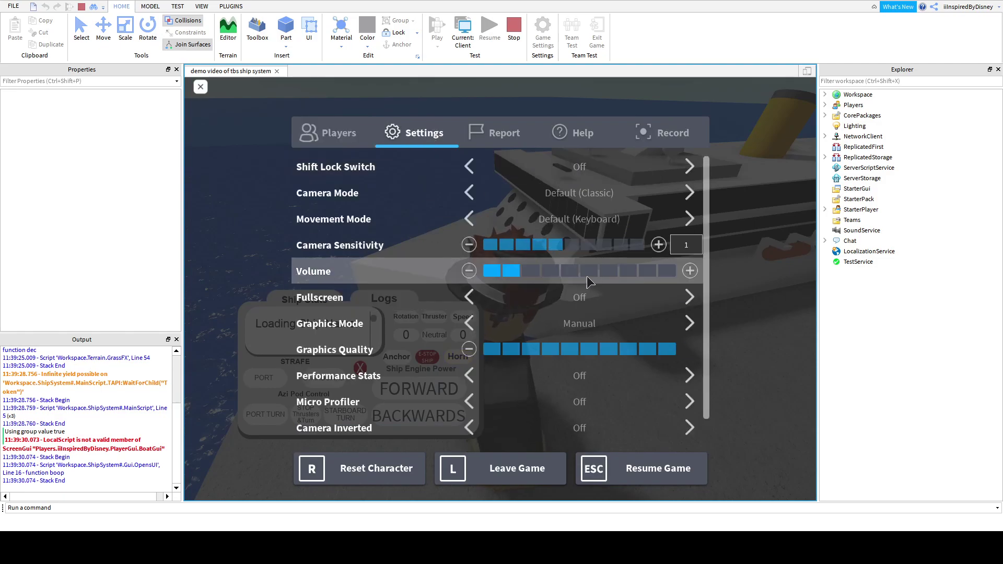
key(Escape)
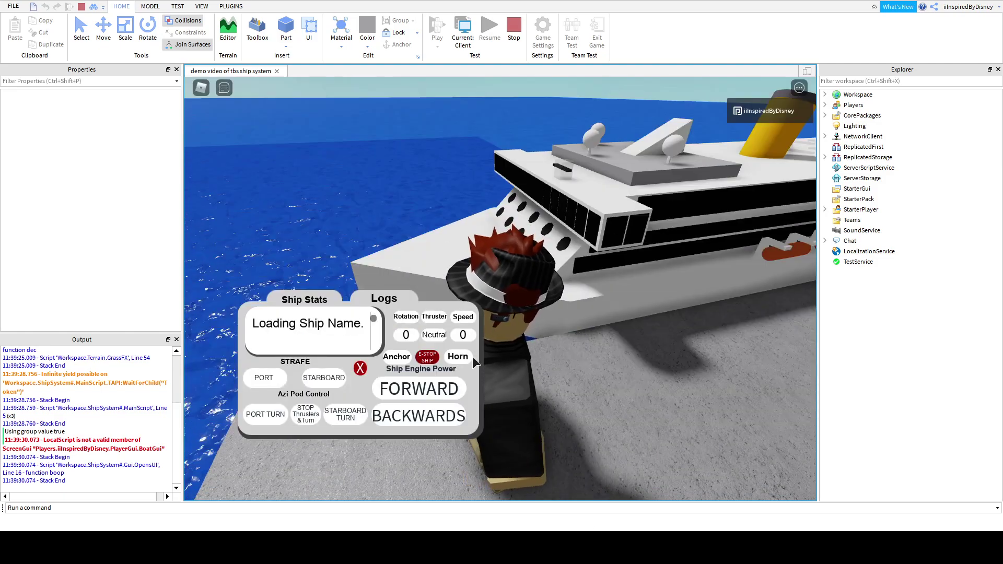
Test the ship's starboard and port strafe thrusters while moving the character onto the bow.
click(337, 377)
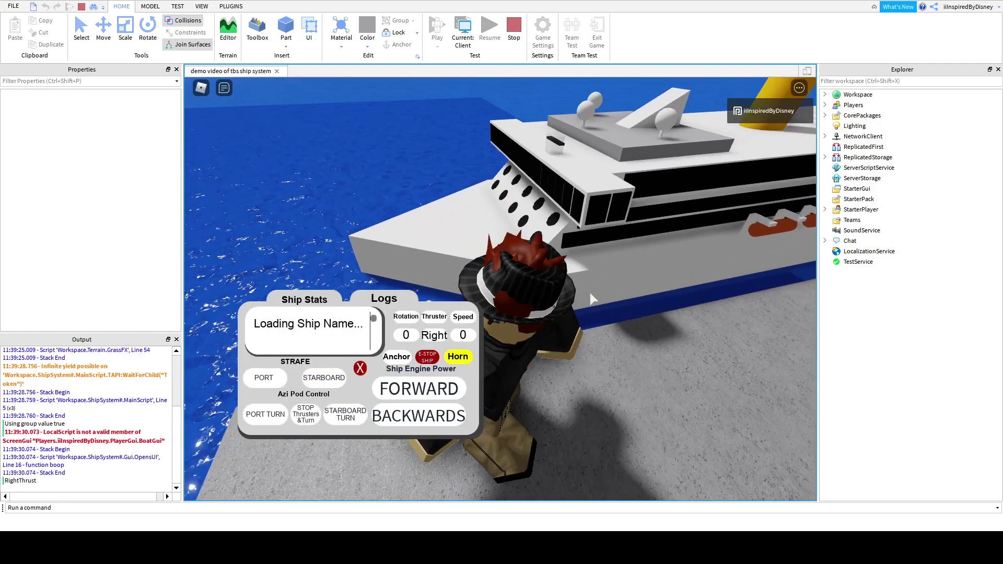
key(w)
key(space)
right_drag(590, 293, 590, 292)
scroll(590, 293, down, 3)
click(279, 380)
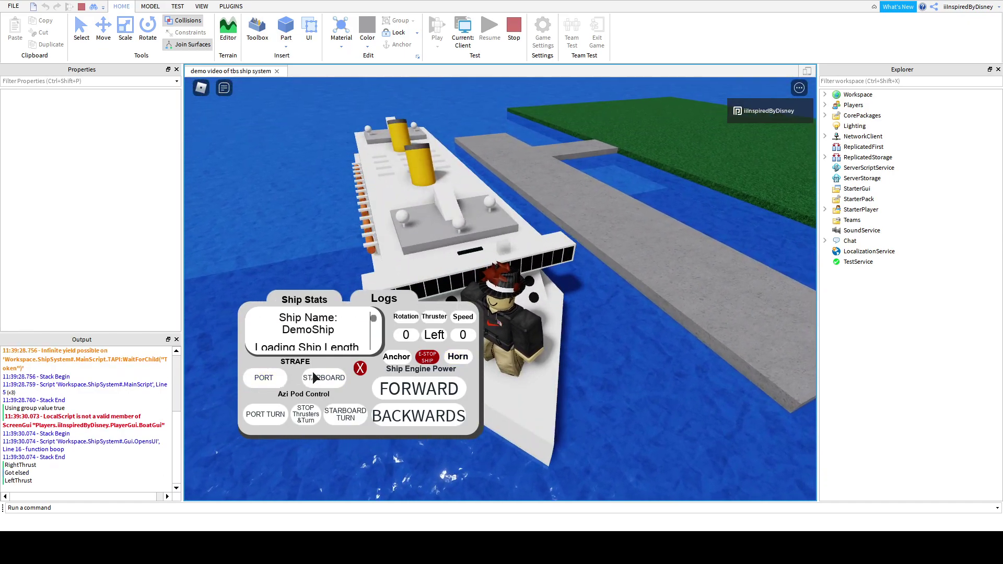
Test the starboard turn with a stop of thrusters and turning, and end the playtest.
click(336, 417)
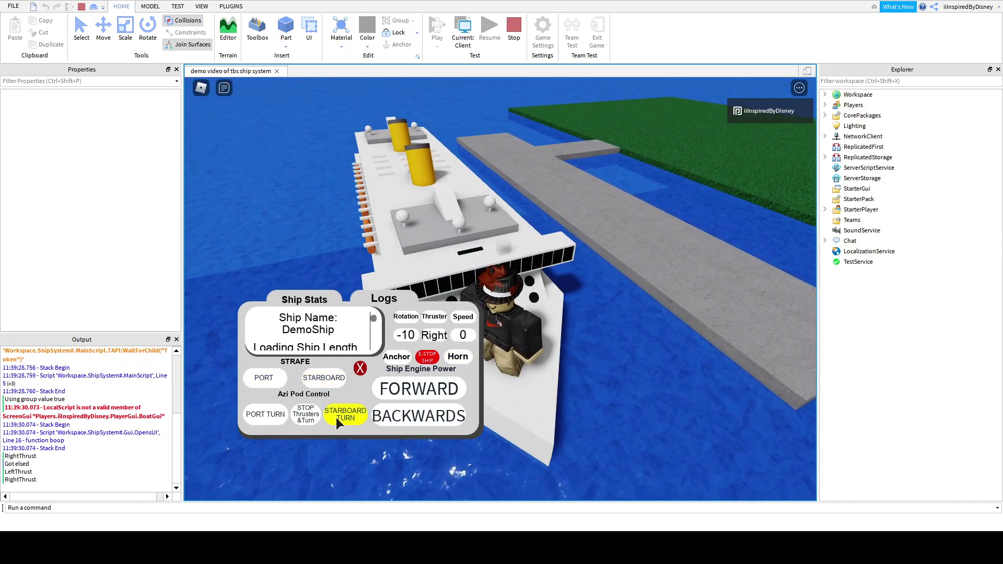
click(308, 418)
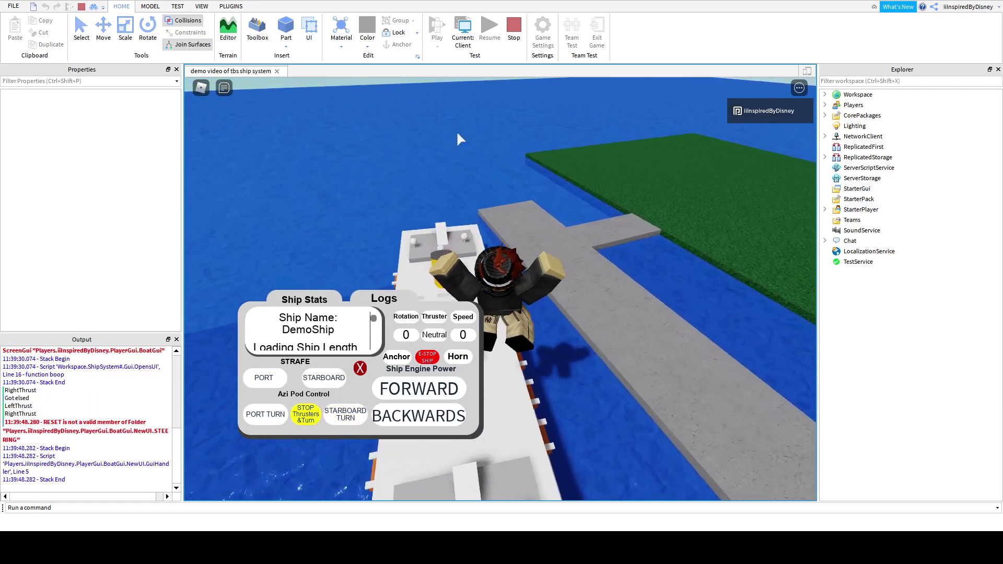
click(515, 28)
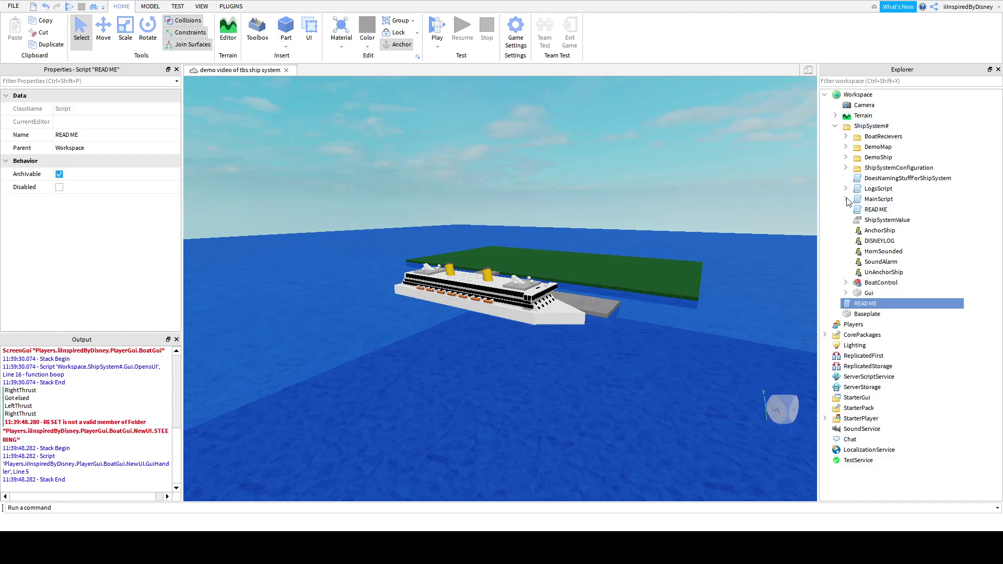
Set the GroupID value in ShipSystemConfiguration to 3501994.
click(846, 168)
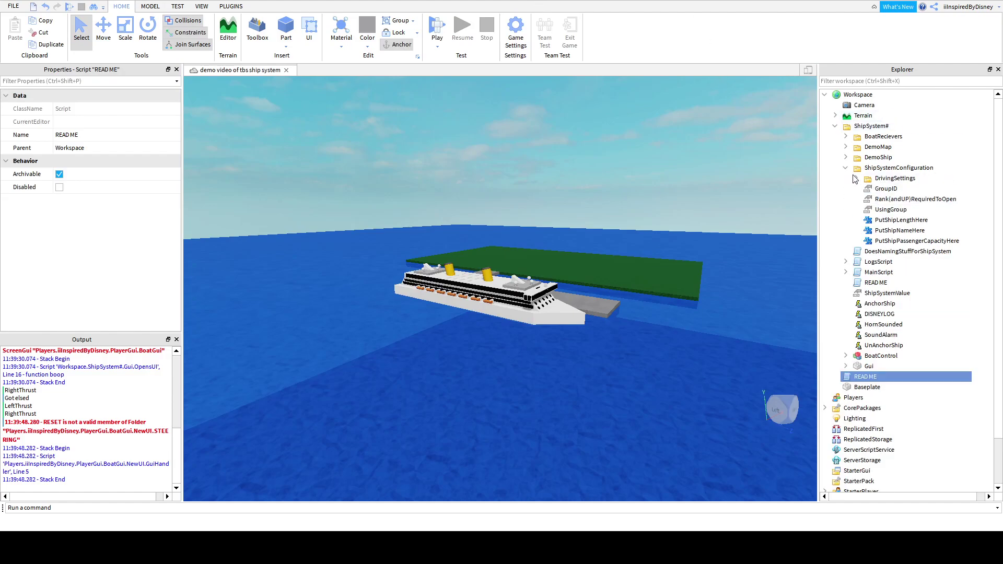
click(867, 189)
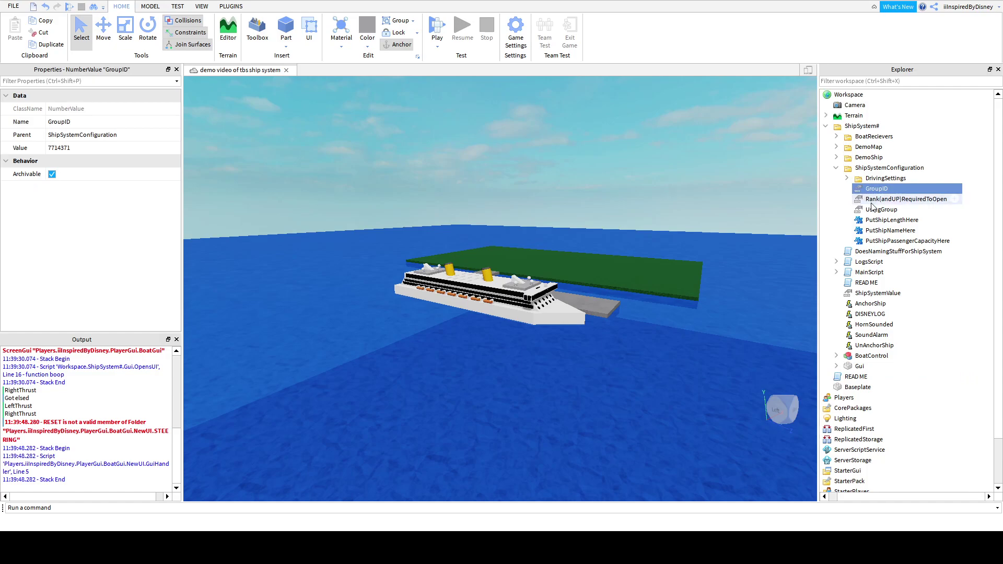
click(871, 211)
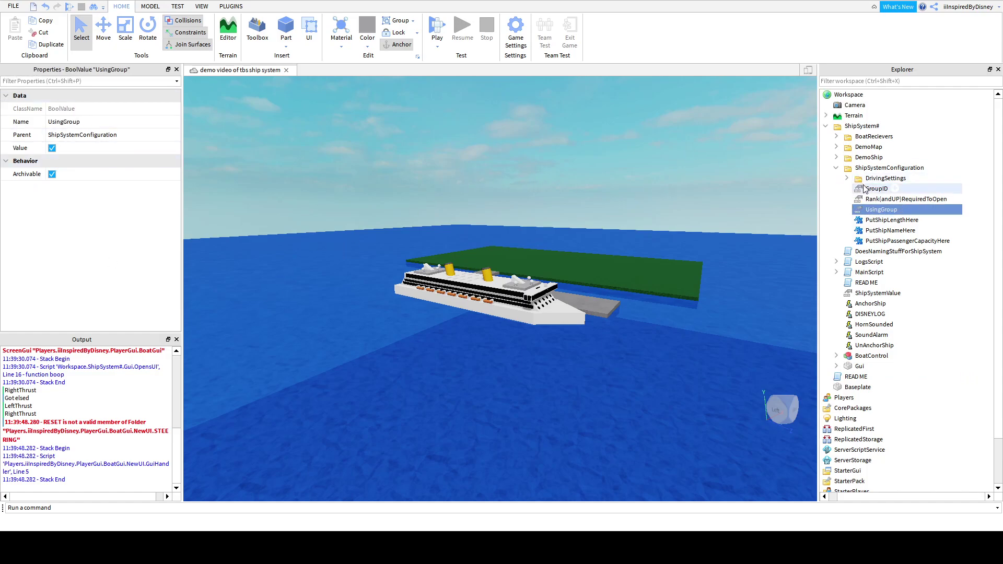
click(877, 188)
click(86, 148)
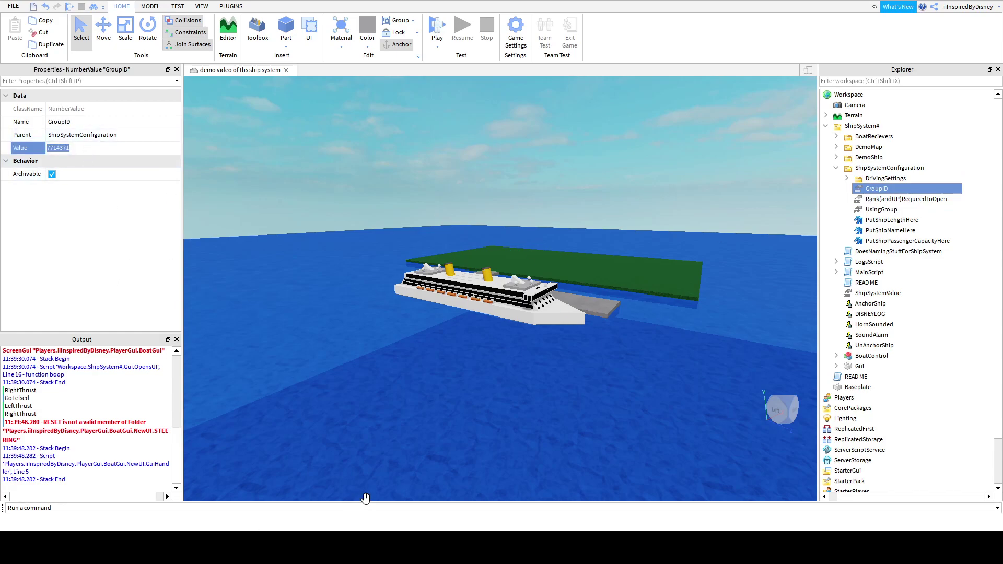
key(Return)
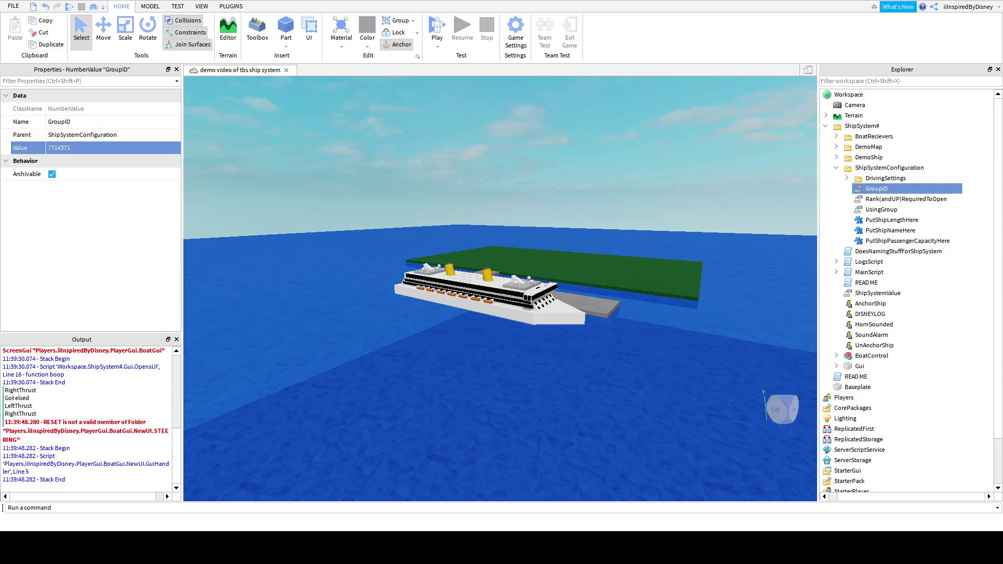
text(3501994)
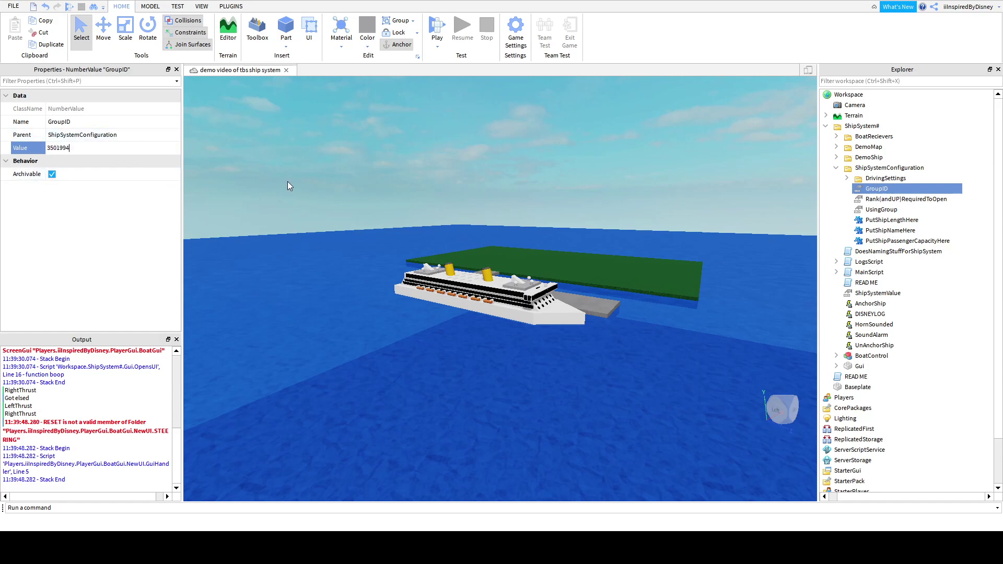
key(Return)
Playtest the new group ID by approaching and boarding the ship to try its bridge control, and end the test.
click(69, 7)
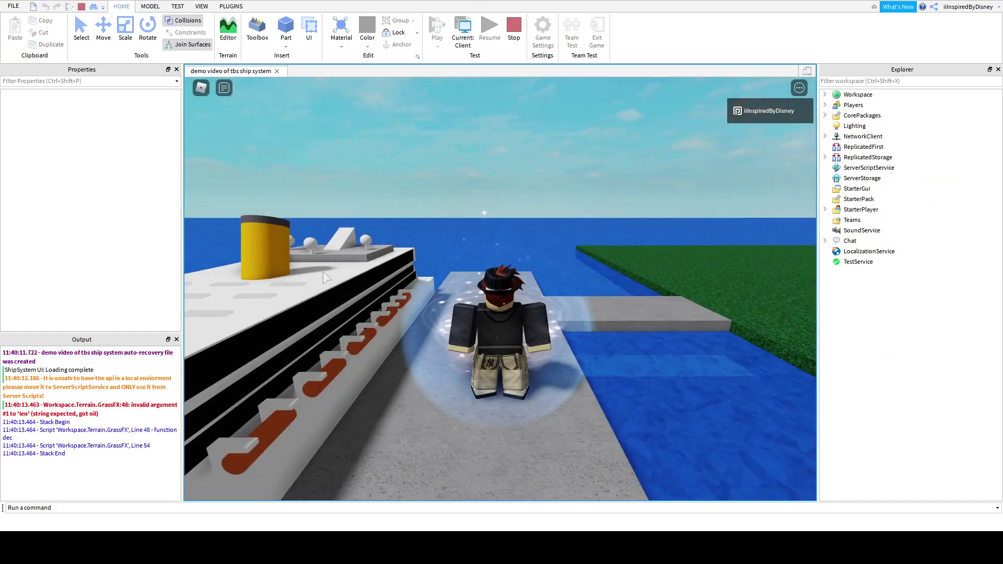
right_drag(481, 213, 368, 219)
key(w)
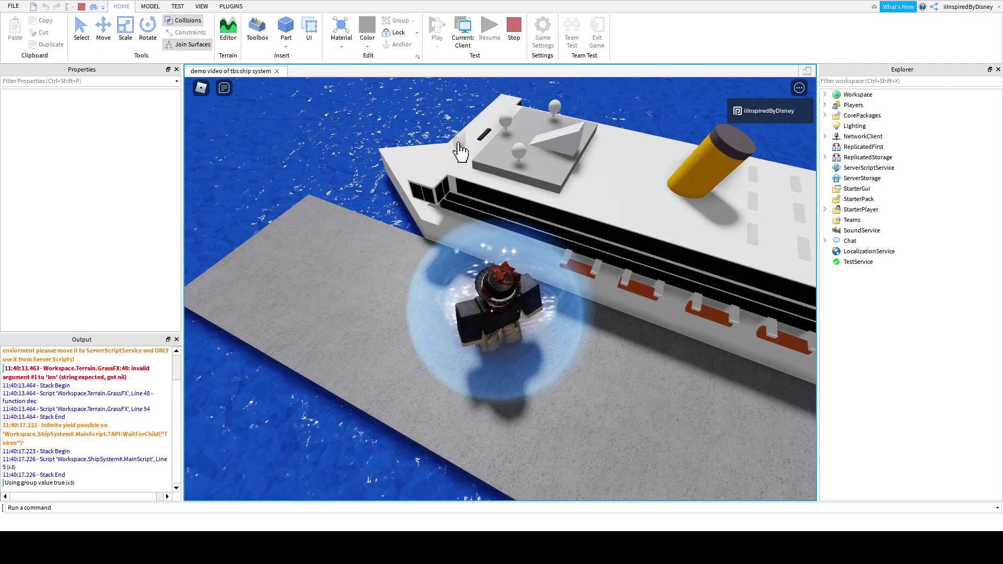
key(w)
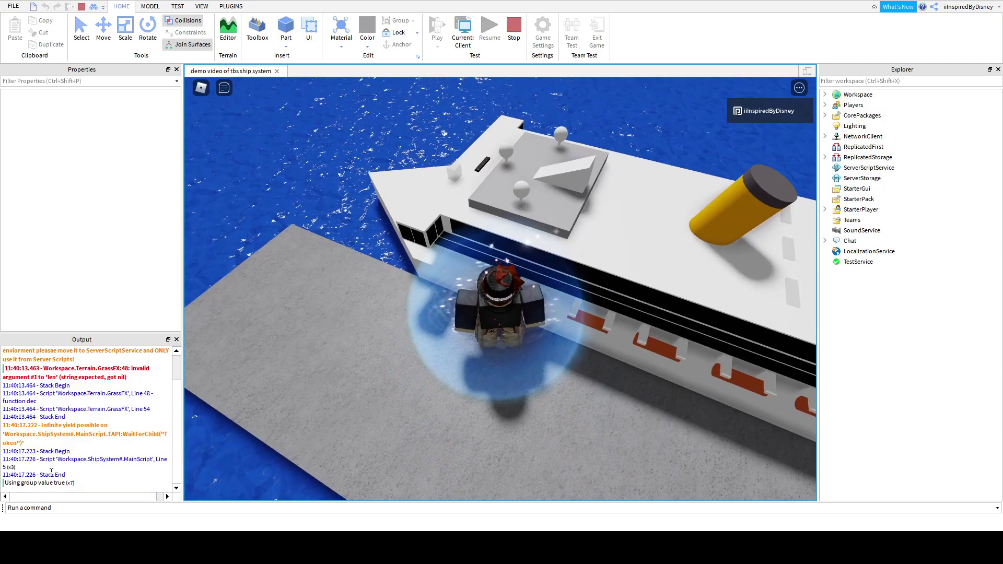
key(a)
key(w)
key(space)
right_drag(589, 209, 588, 211)
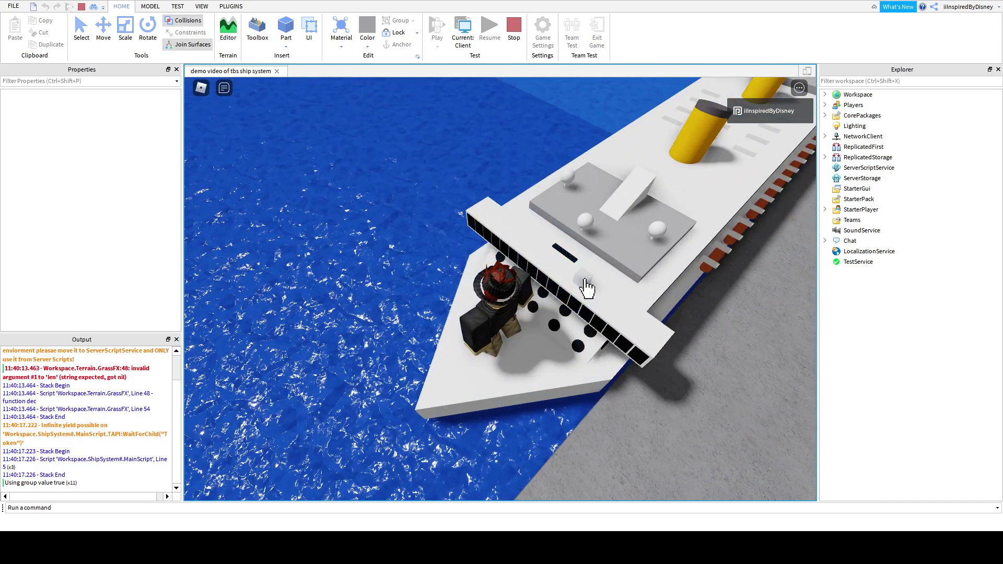
click(514, 28)
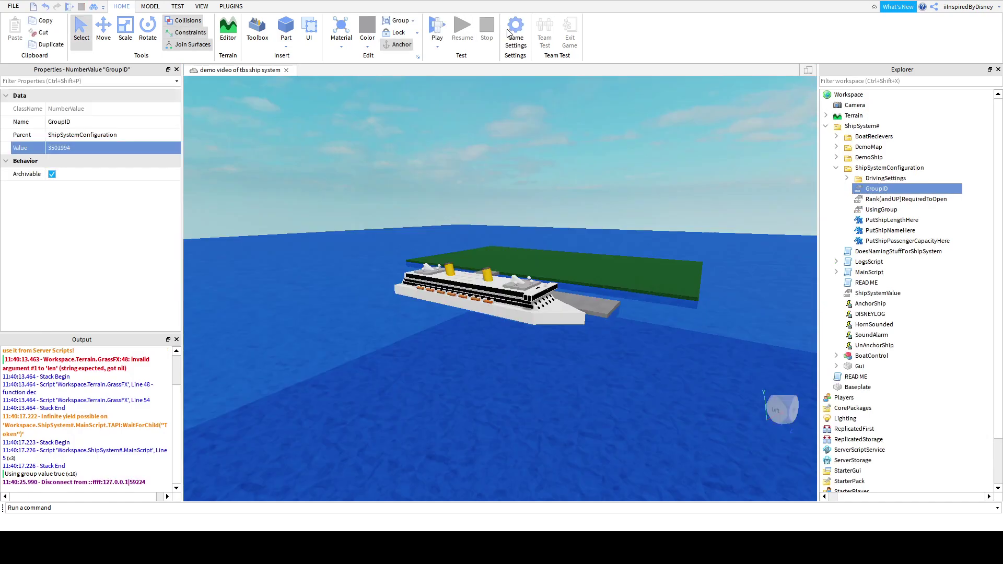
Turn off the UsingGroup value in ShipSystemConfiguration and run the playtest twice, leaving the game each time.
click(870, 210)
click(52, 148)
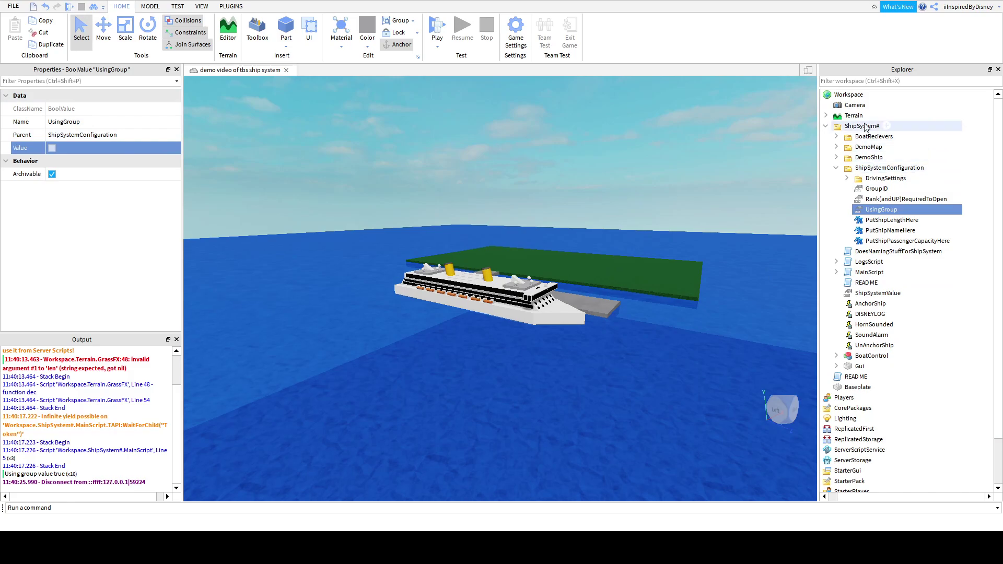
click(68, 8)
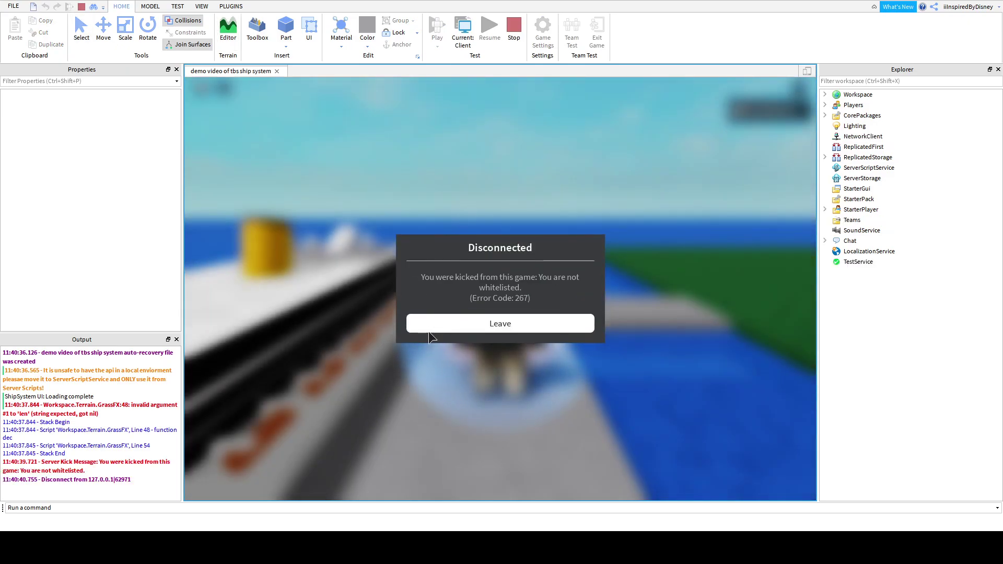
click(429, 330)
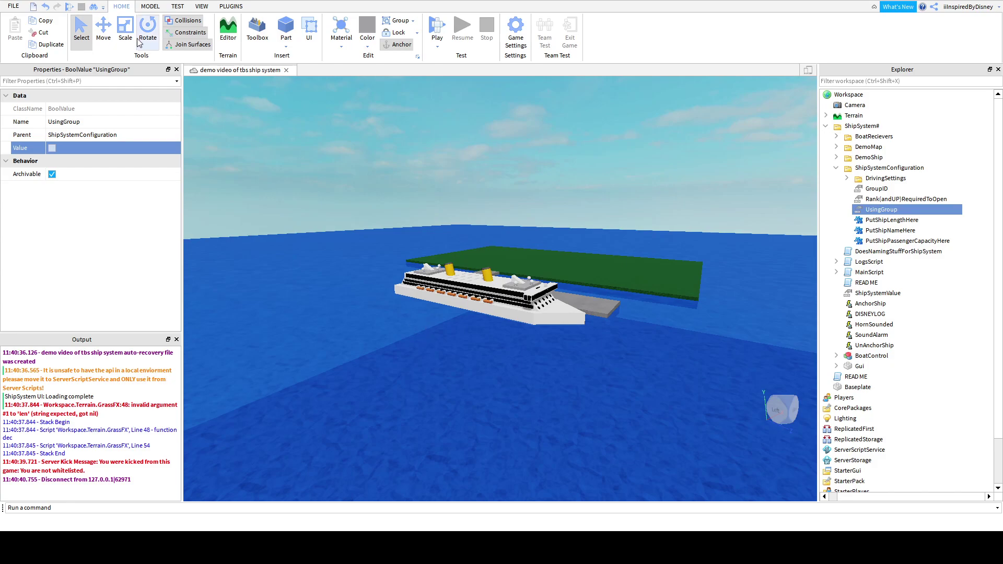
click(71, 7)
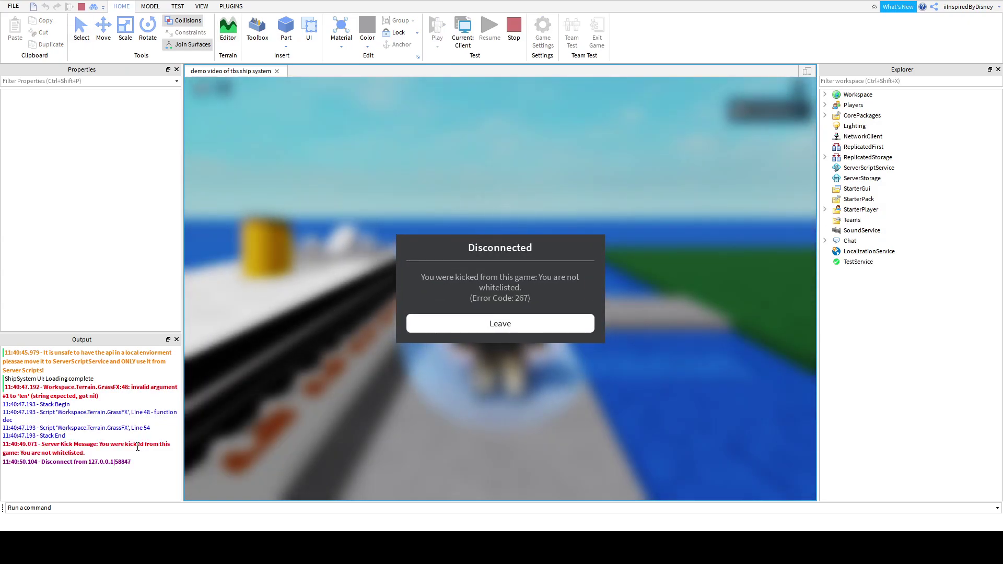
click(455, 319)
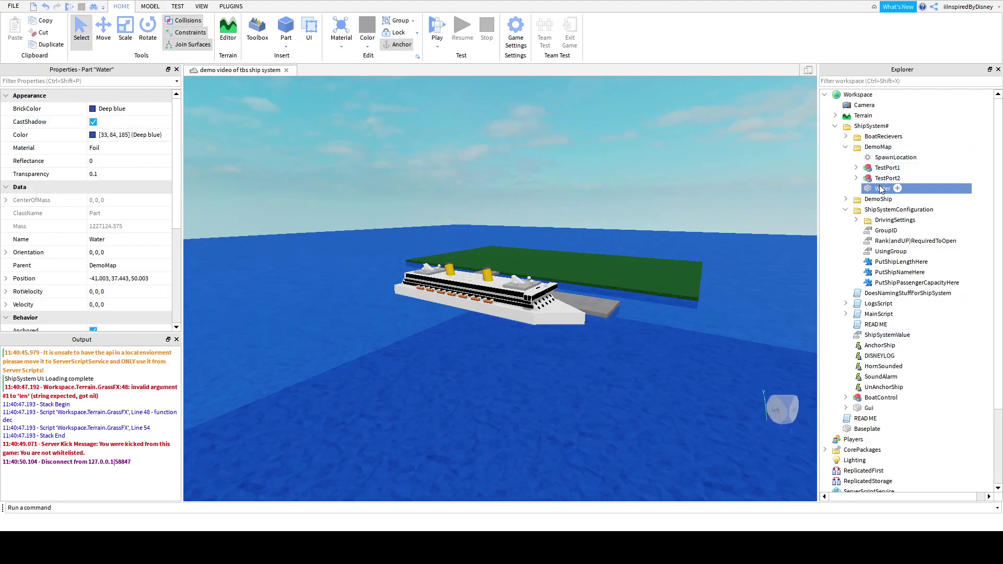
Turn on the UsingGroup value in ShipSystemConfiguration and playtest the change, leaving the game at the end.
click(872, 256)
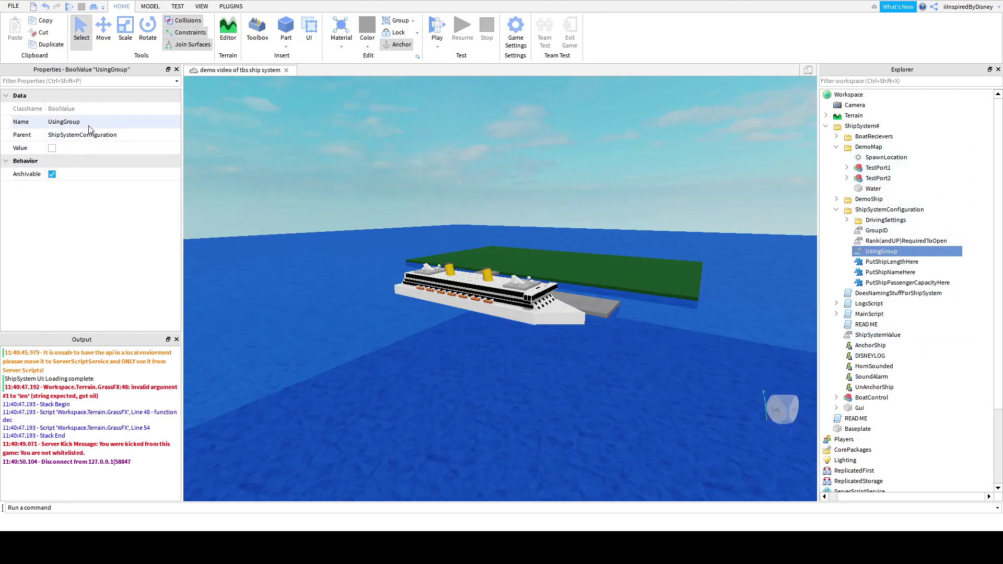
click(79, 148)
click(69, 7)
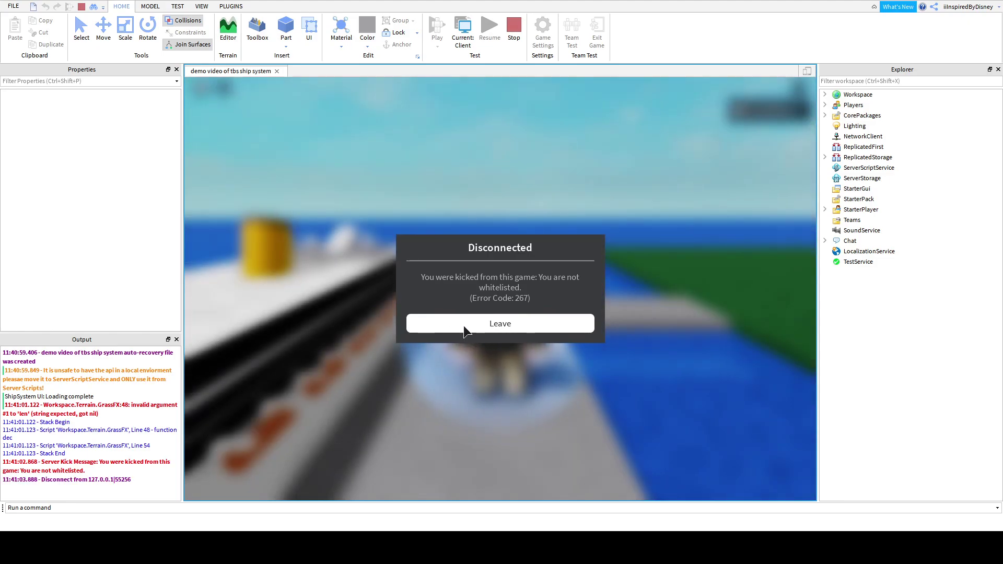
click(464, 330)
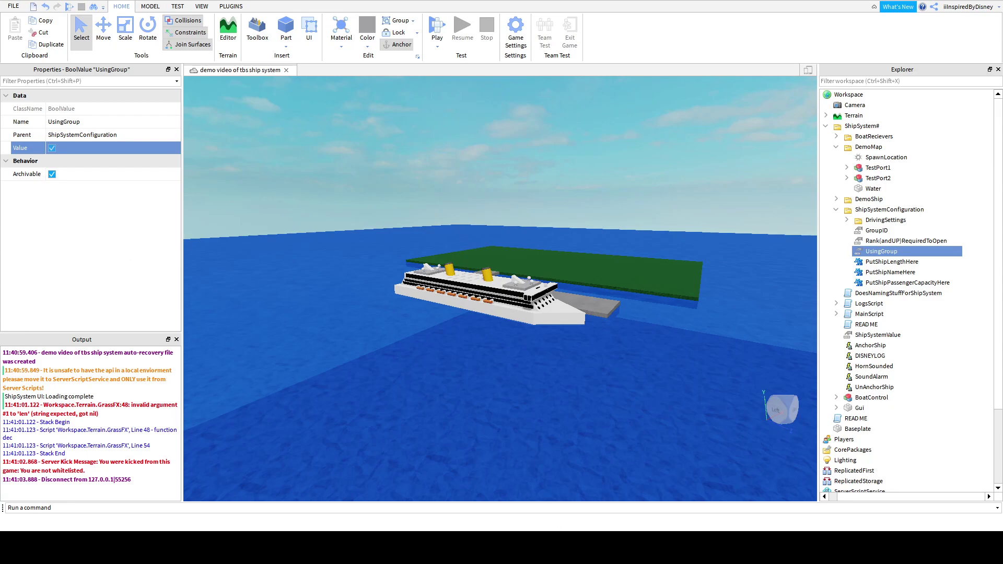
Switch the UsingGroup value back off and run another playtest, leaving the game at the end.
click(849, 243)
click(881, 252)
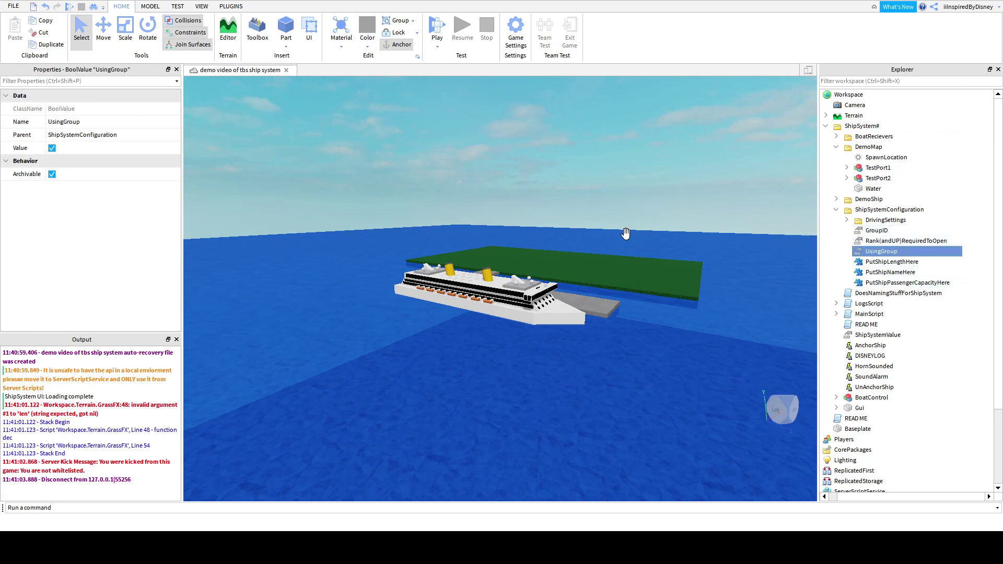
click(31, 148)
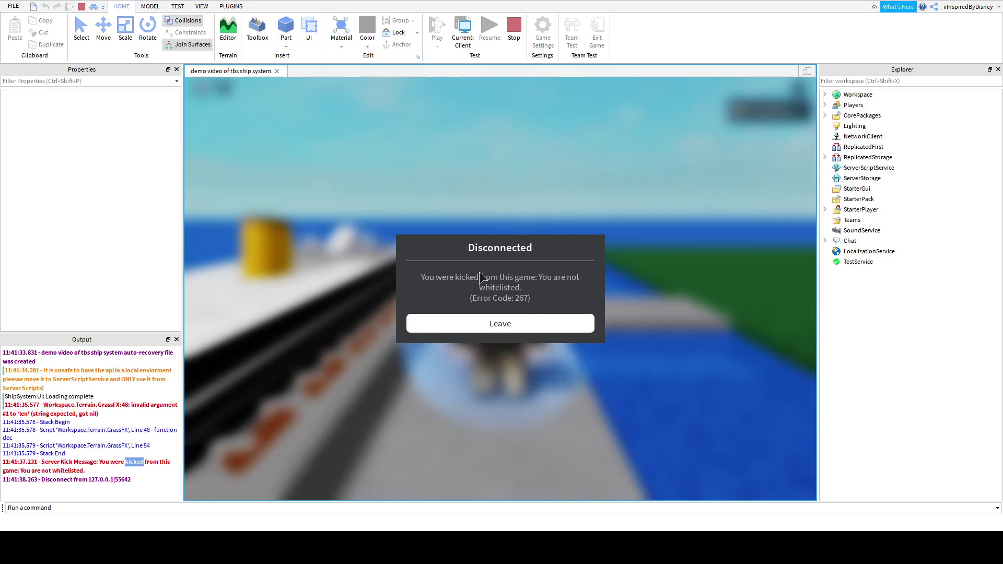
click(500, 324)
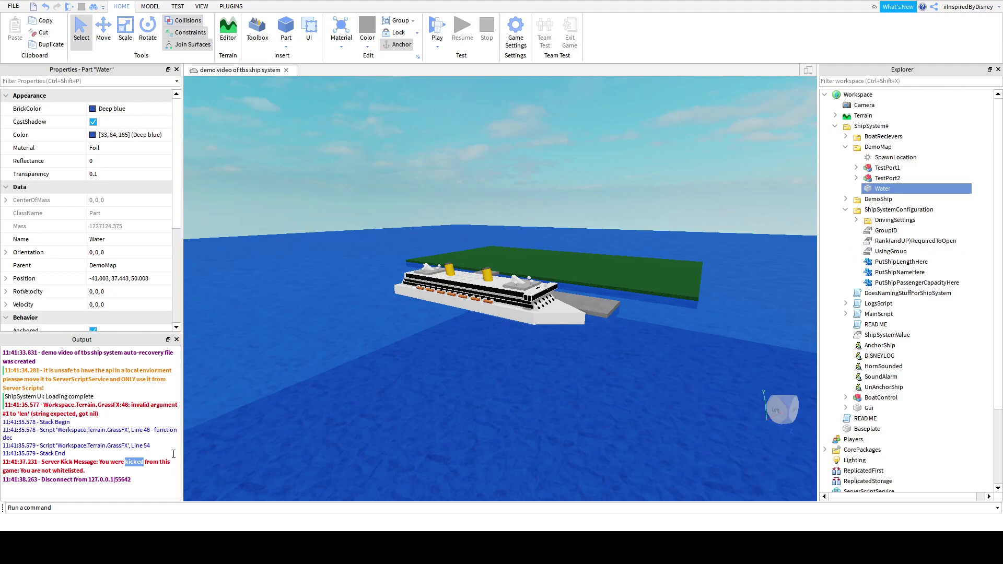
Turn on the UsingGroup value in ShipSystemConfiguration and set the GroupID value to 7714371.
scroll(484, 242, up, 3)
right_drag(484, 242, 679, 215)
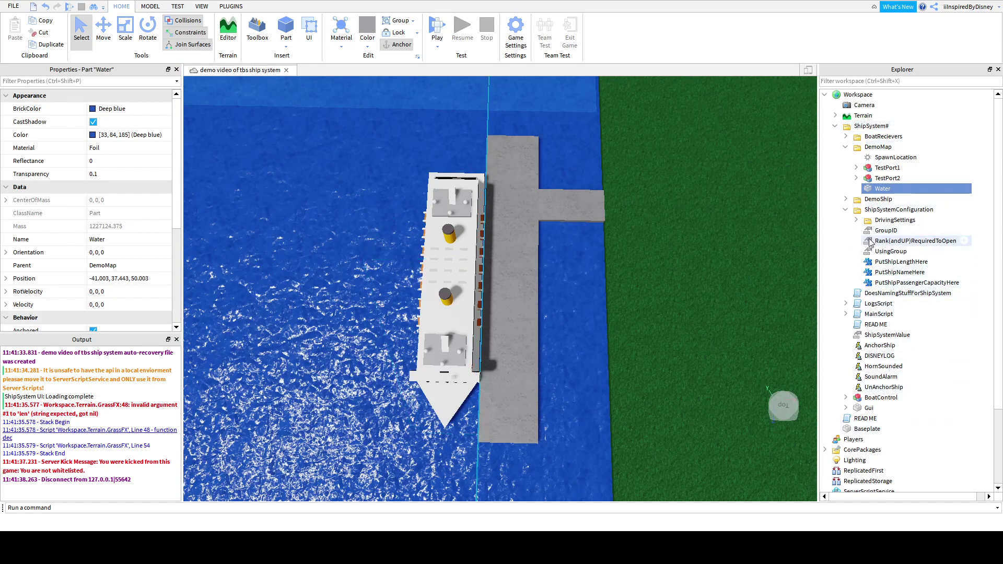
click(891, 252)
click(51, 147)
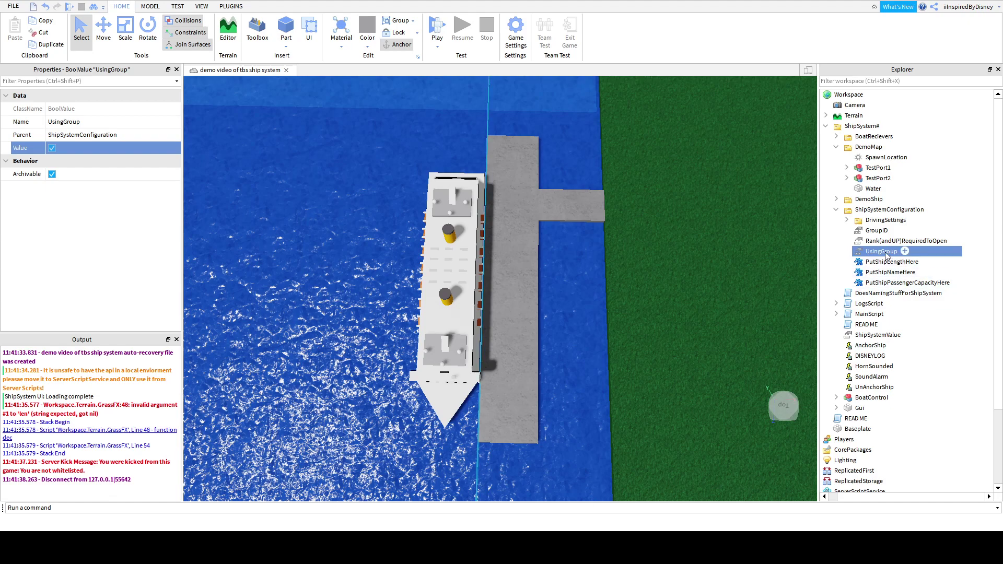
click(876, 230)
click(155, 149)
text(7714371)
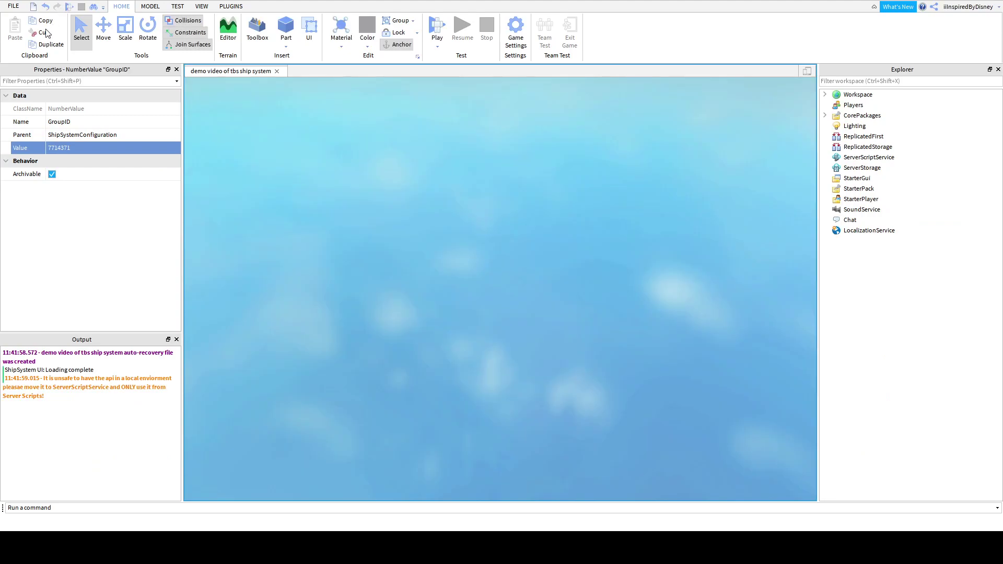
Playtest the new group ID by opening the control panel from the ship's bridge and walking along the dock, and end the test.
key(F5)
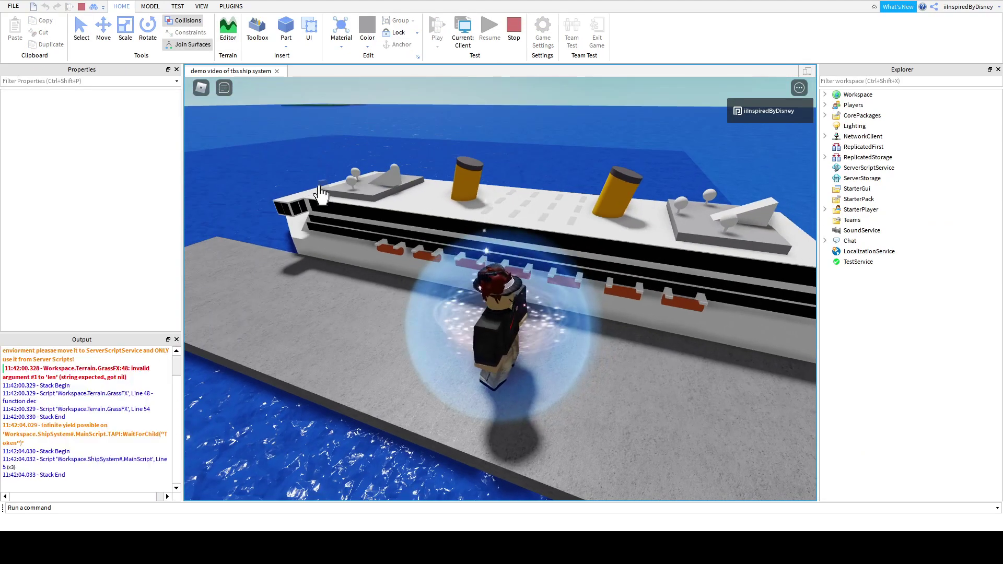
click(319, 182)
key(Left)
key(w)
right_drag(320, 182, 320, 184)
key(w)
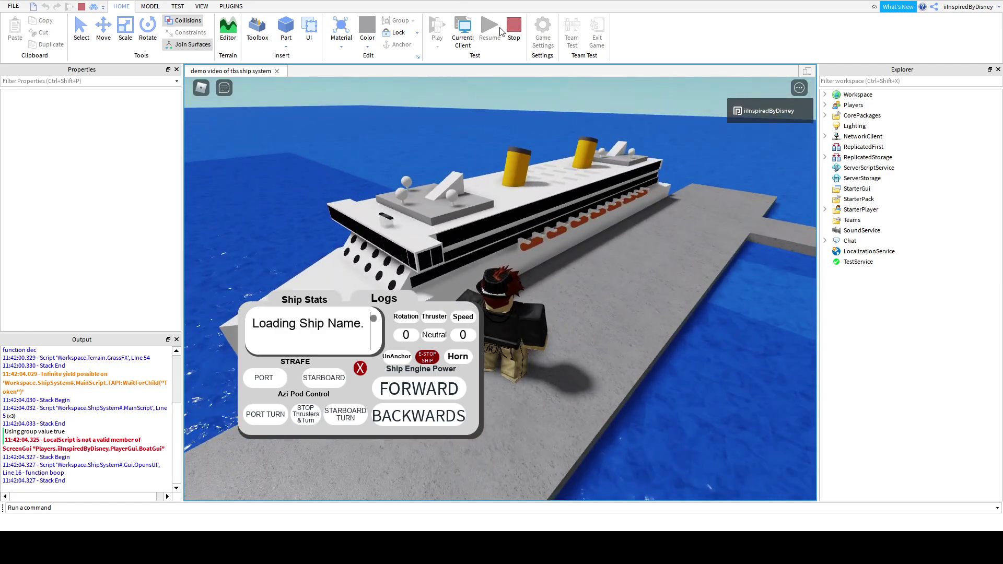
click(513, 26)
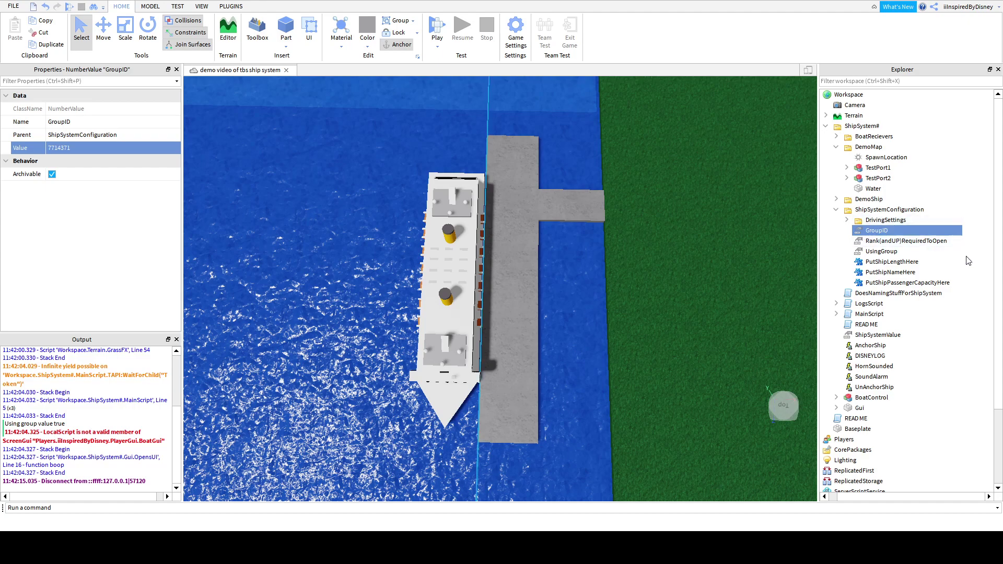
Set the GroupID value to 4217996 and run a short playtest with it, stopping it from the dock.
click(120, 147)
text(4217996)
key(Return)
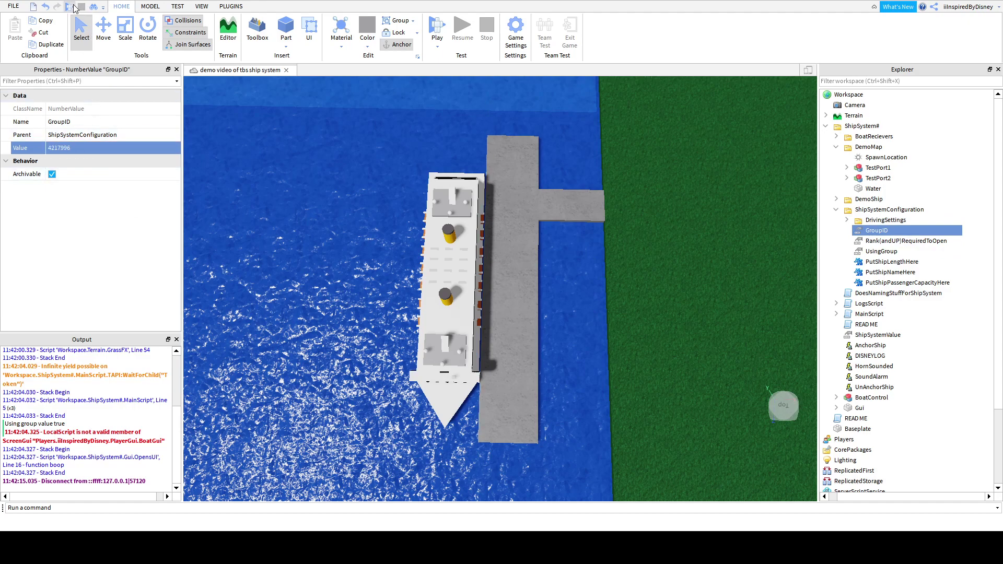
click(74, 6)
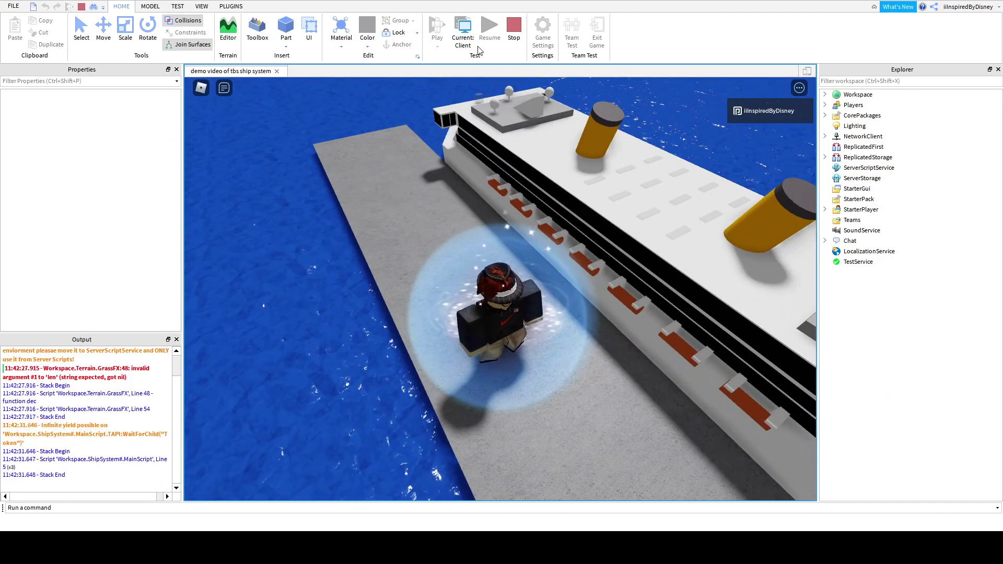
click(515, 37)
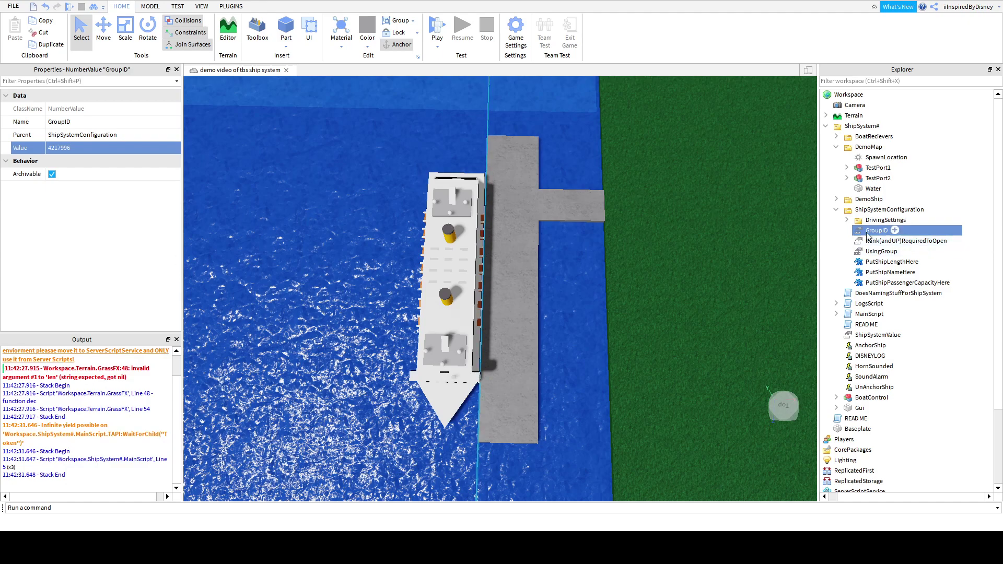
click(118, 151)
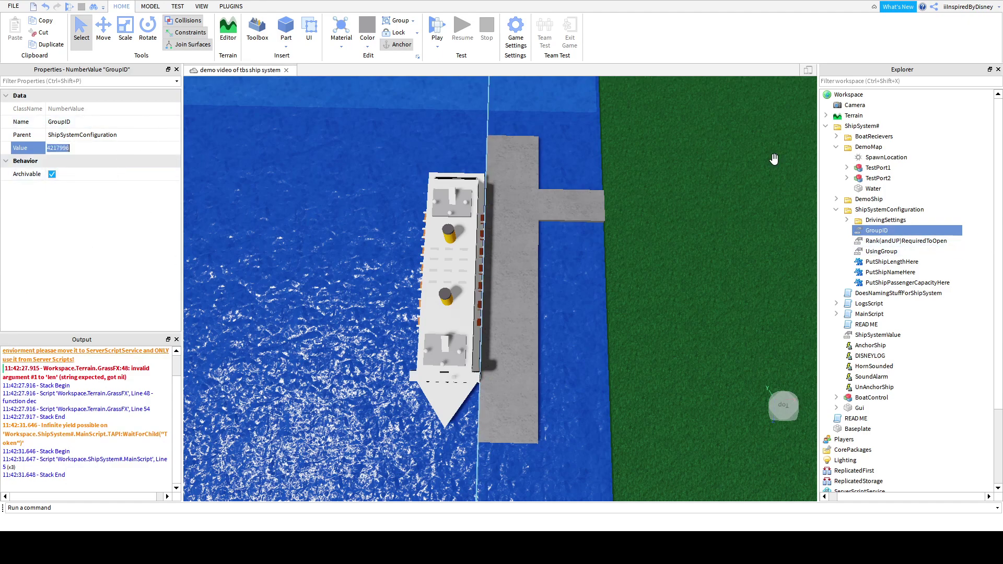
Set the Rank(andUP)RequiredToOpen value in ShipSystemConfiguration to 253.
click(889, 241)
click(152, 150)
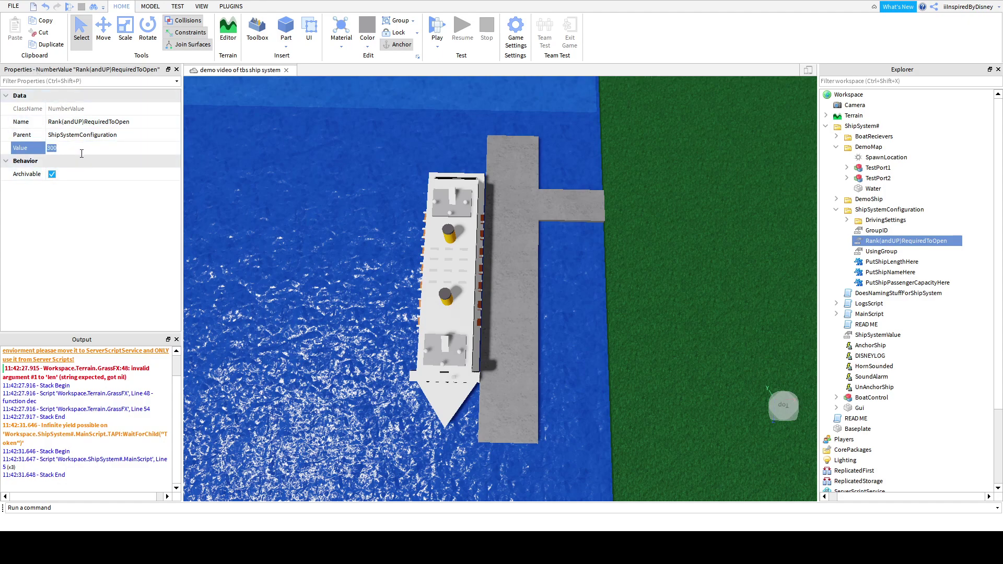
key(Return)
click(85, 150)
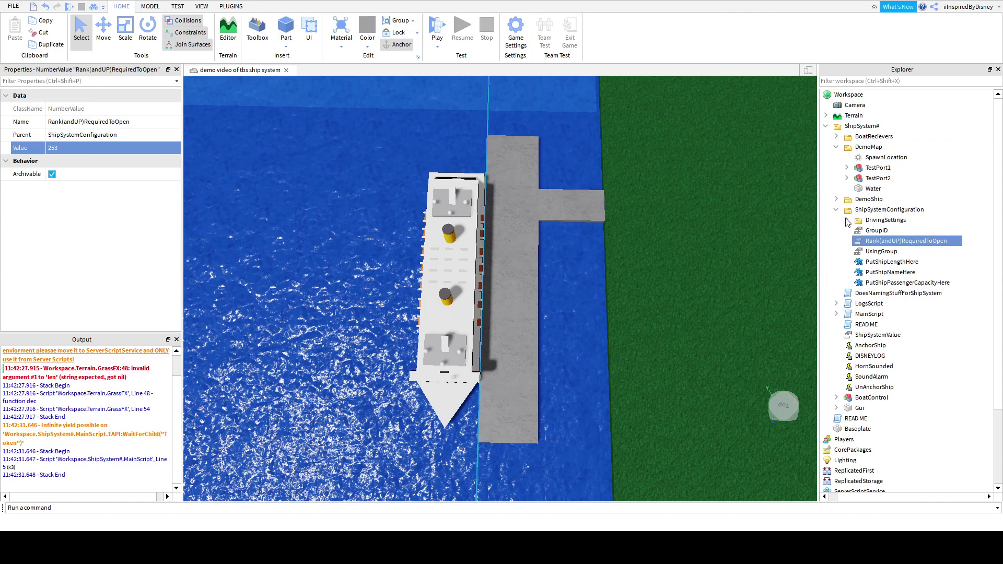
Set the UsingGroup value to true and start a playtest with the whole docked ship in view.
click(878, 252)
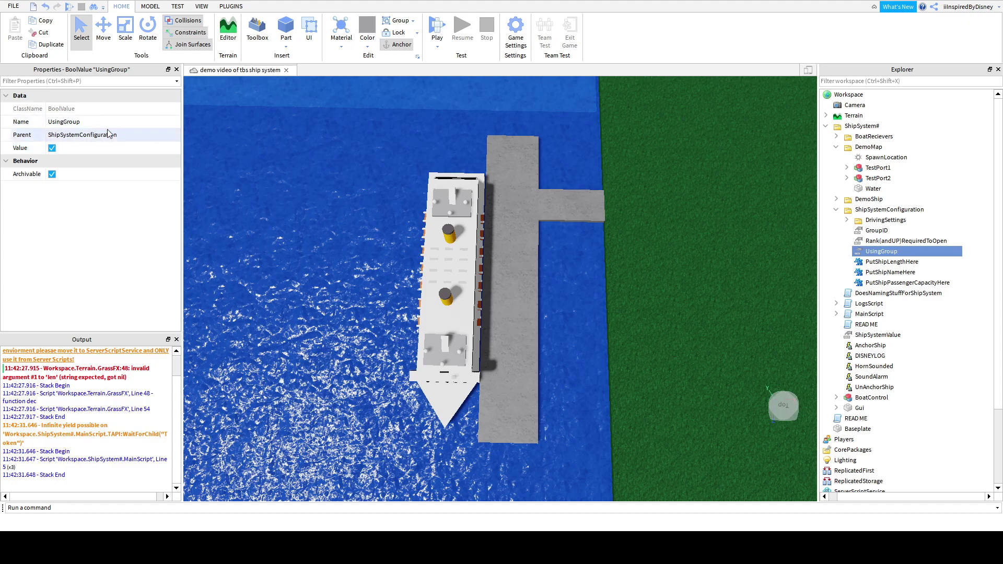
click(52, 148)
click(71, 6)
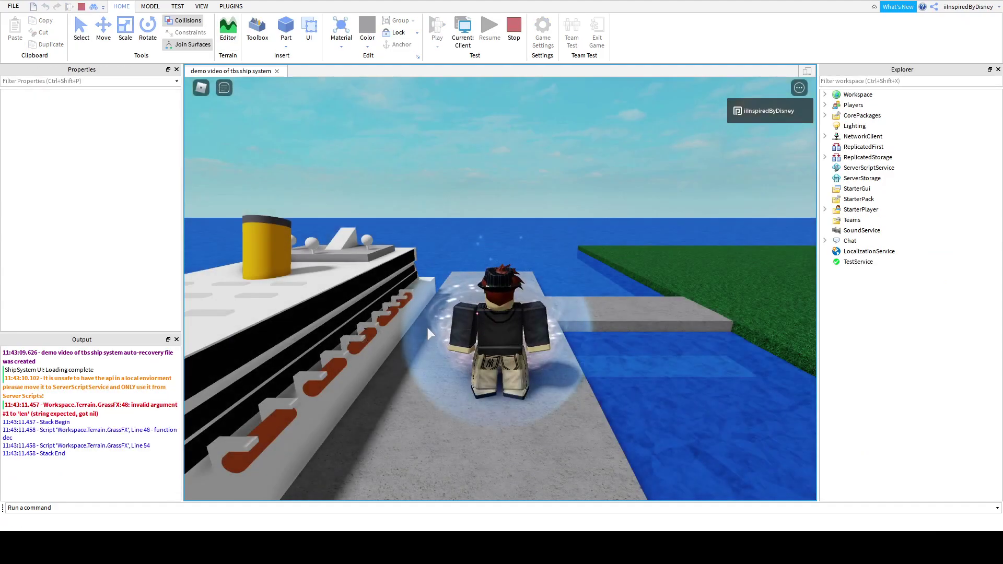
scroll(471, 209, down, 4)
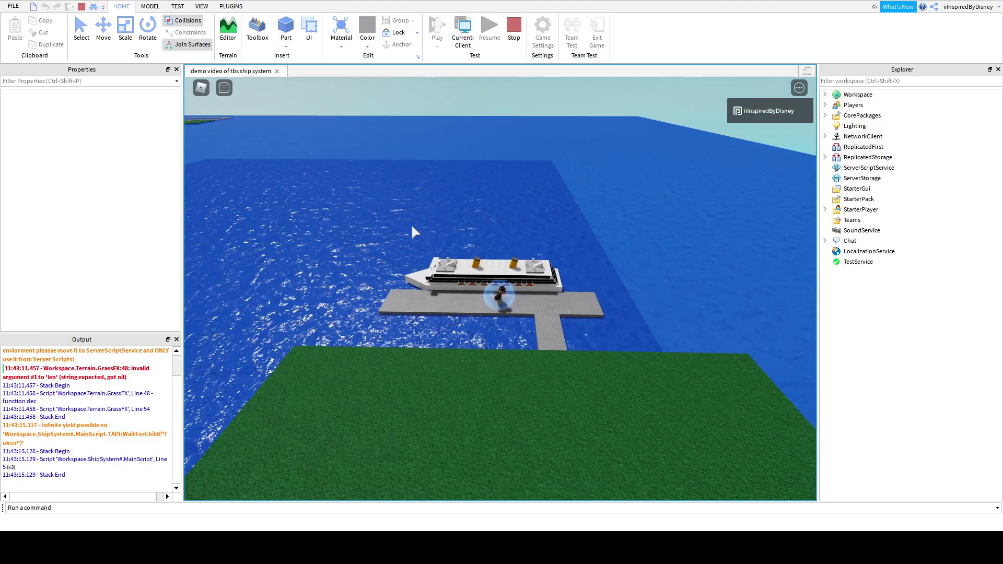
scroll(410, 224, up, 3)
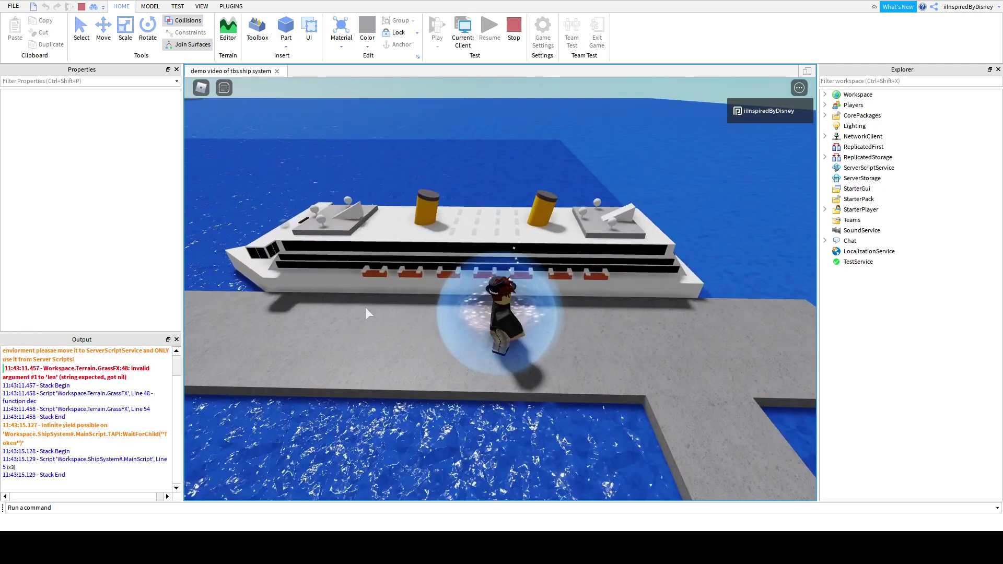
Open MainScript from its line 5 entry in the output, close it and return the playtest to the client view.
click(152, 460)
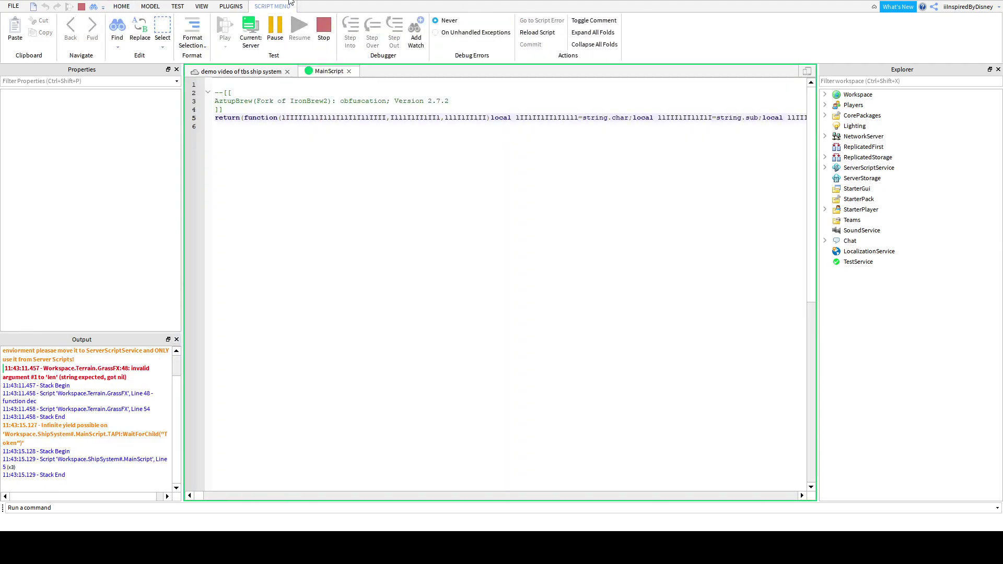
middle_click(308, 73)
right_drag(400, 238, 402, 228)
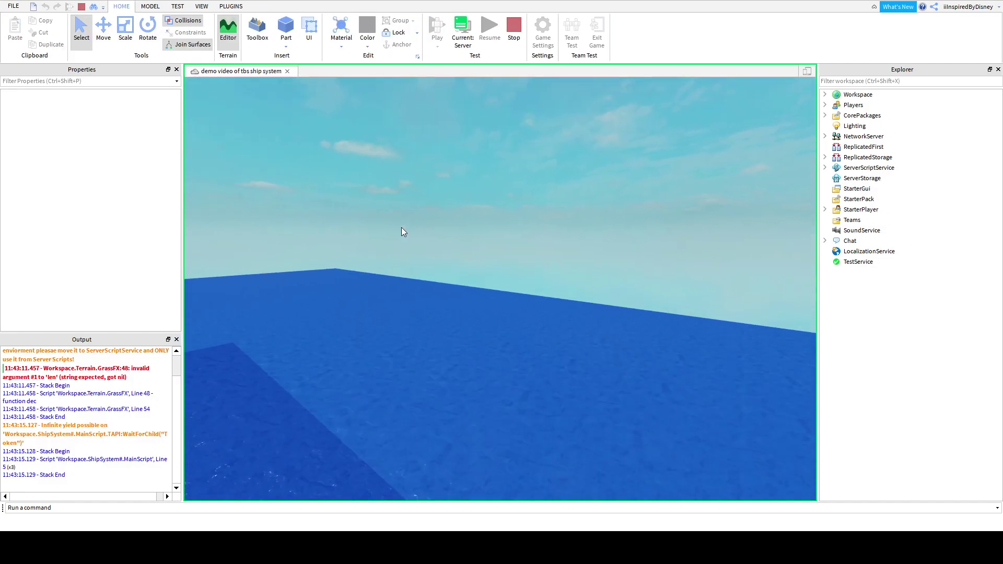
click(463, 31)
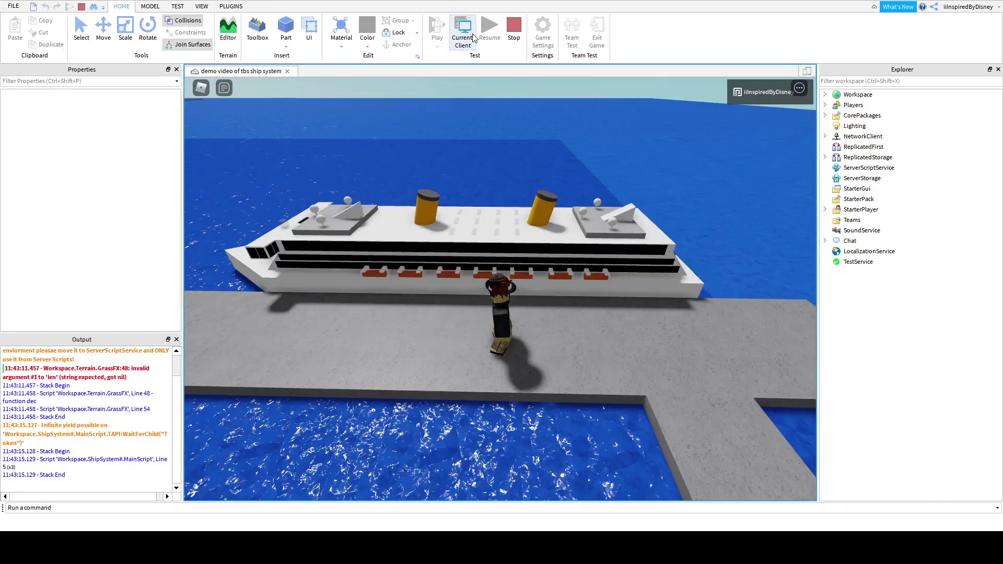
Open the ship's control panel from the bridge and strafe the ship to starboard, away from the dock.
click(288, 235)
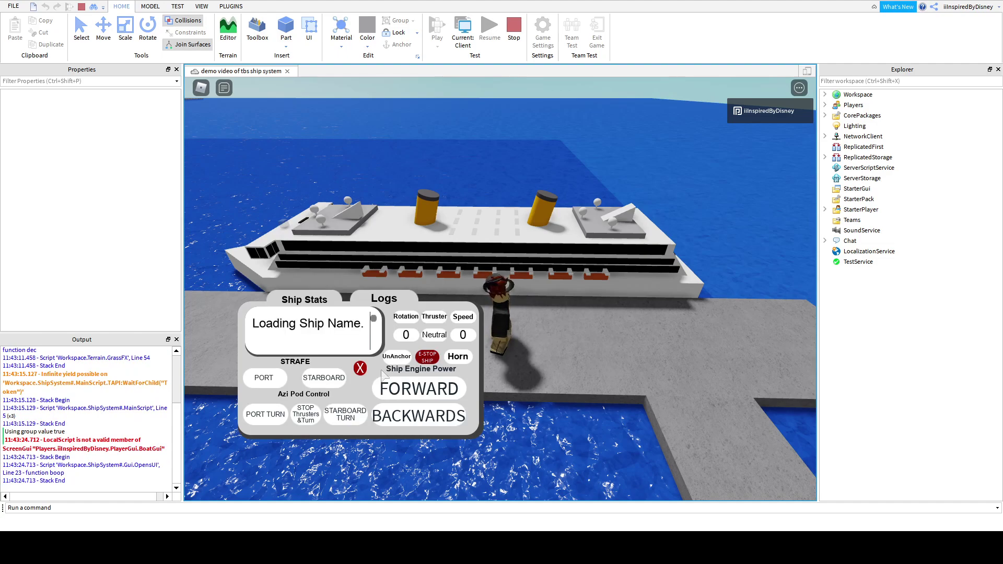
click(336, 381)
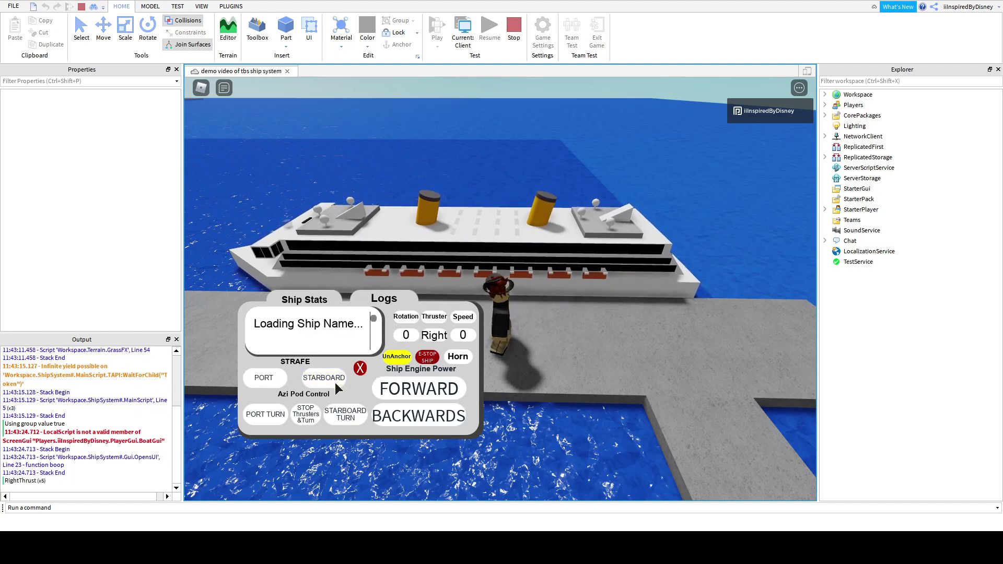
click(335, 383)
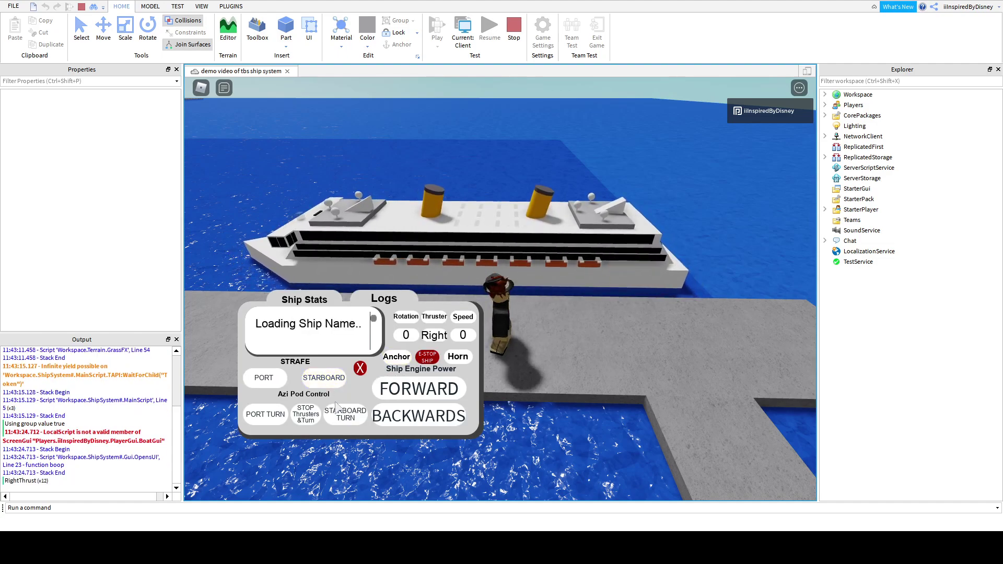
Walk and jump the character from the dock onto the ship's upper deck.
key(w)
key(space)
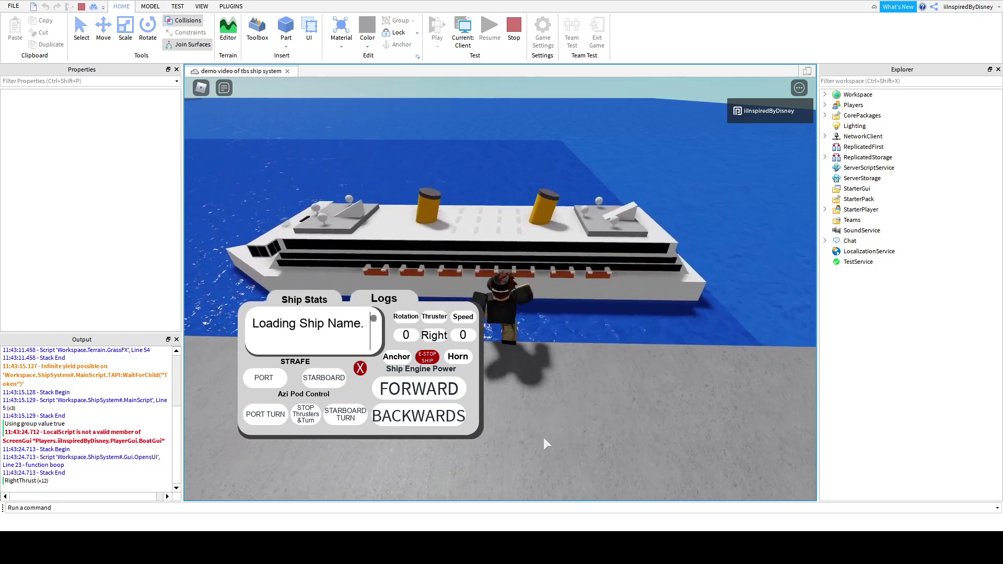
key(w)
right_drag(544, 438, 414, 320)
right_drag(537, 336, 538, 332)
key(a)
key(space)
Test the ship's emergency stop and horn controls, and clear the ship logs.
click(427, 358)
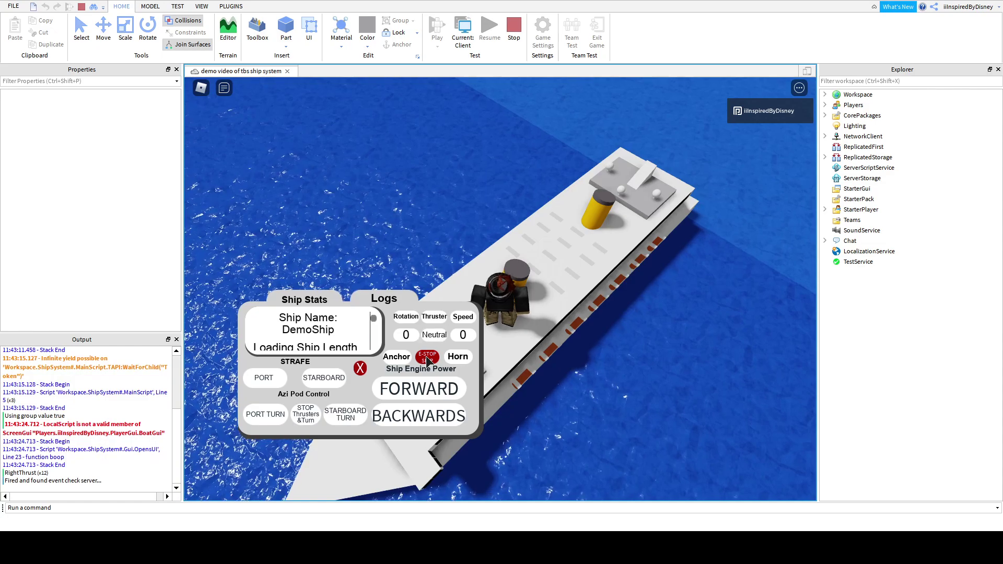
click(459, 357)
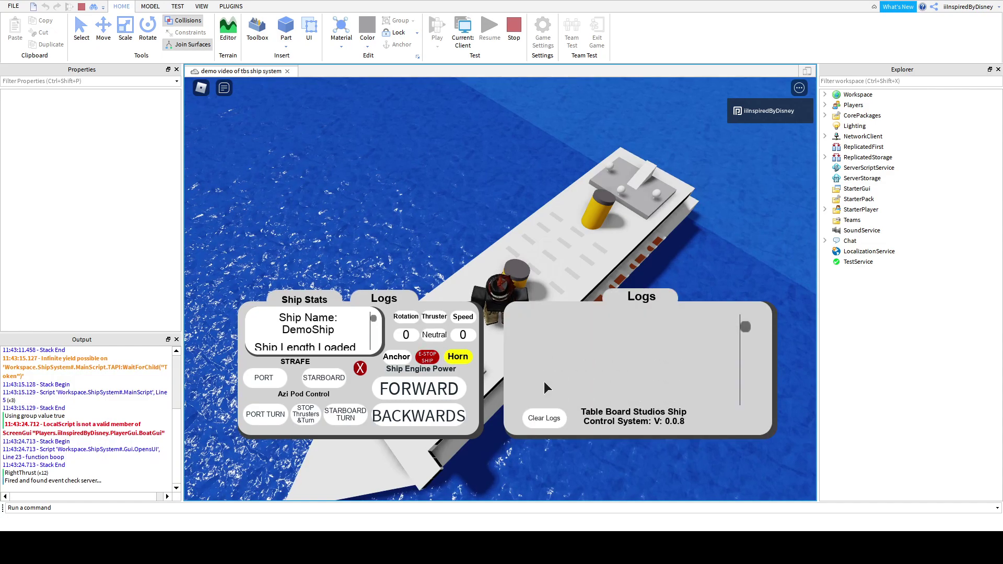
click(468, 363)
click(461, 360)
click(461, 359)
click(428, 358)
scroll(541, 368, down, 2)
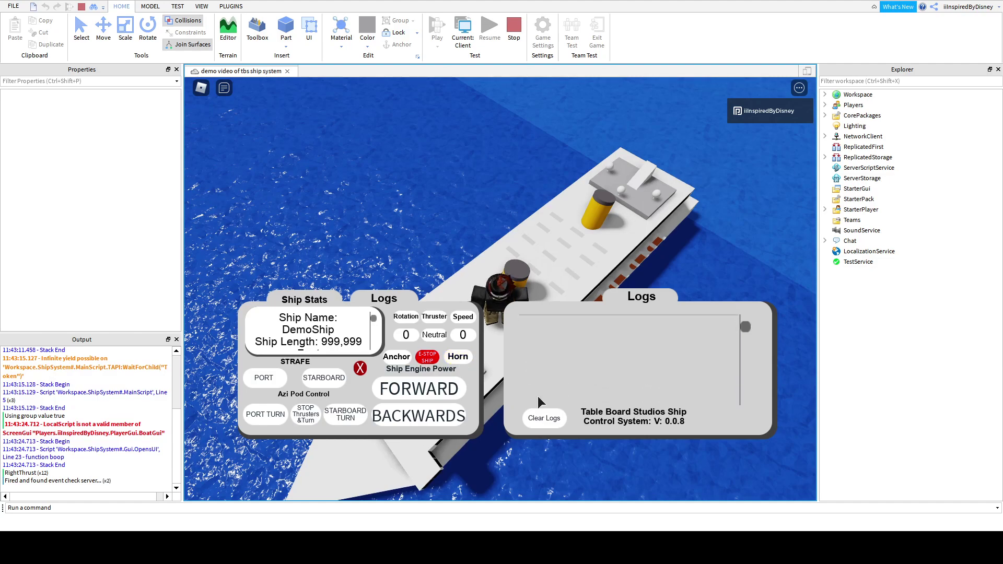
click(545, 421)
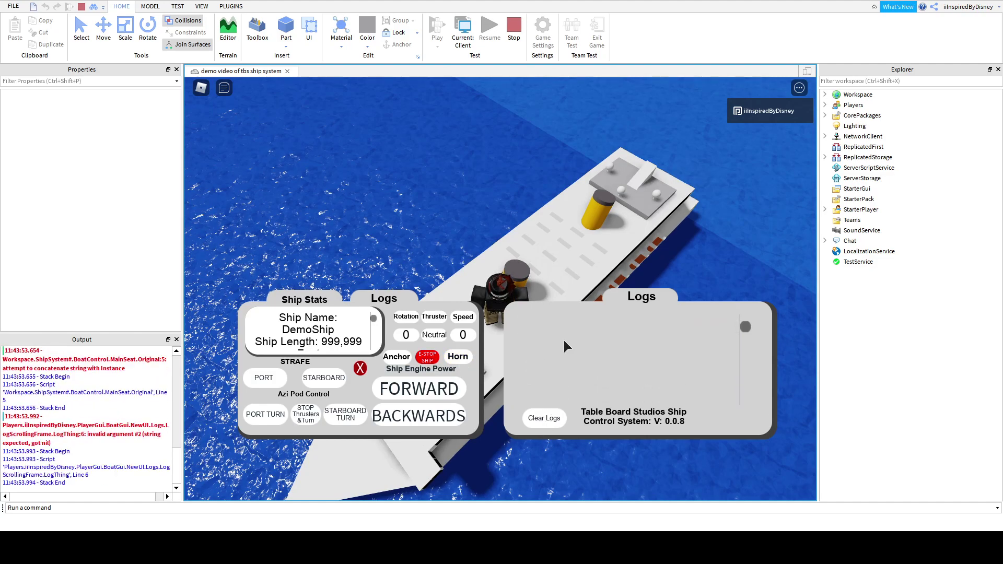
End the playtest and select the ShipSystem# folder in the Workspace.
click(514, 26)
click(424, 233)
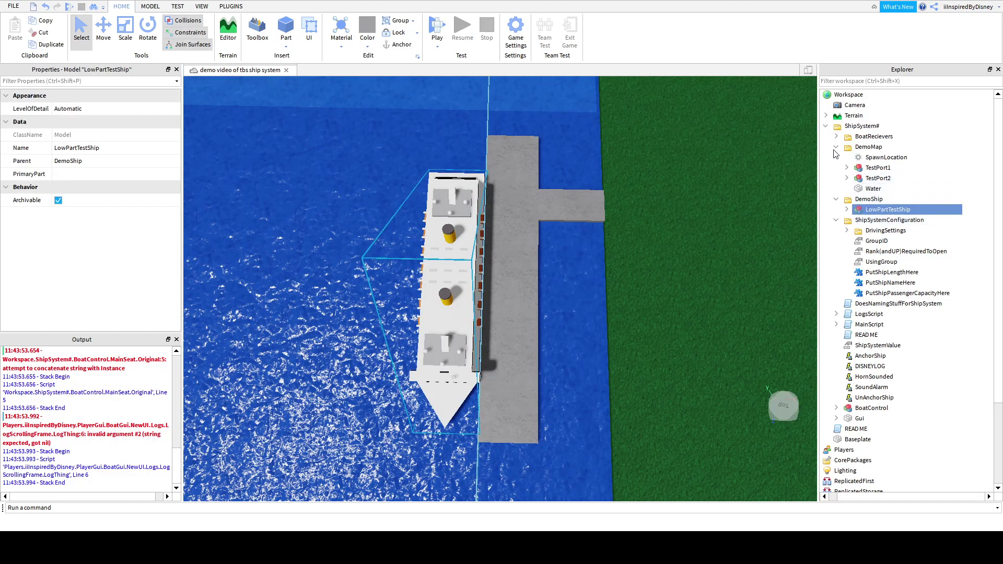
click(837, 126)
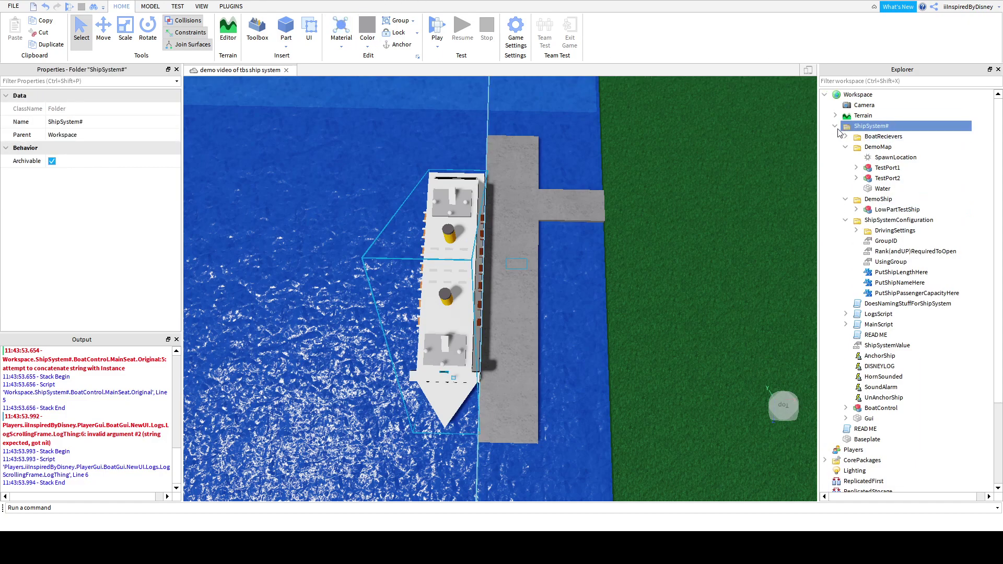
Delete the README script that sits directly under Workspace.
click(836, 126)
click(847, 136)
key(Delete)
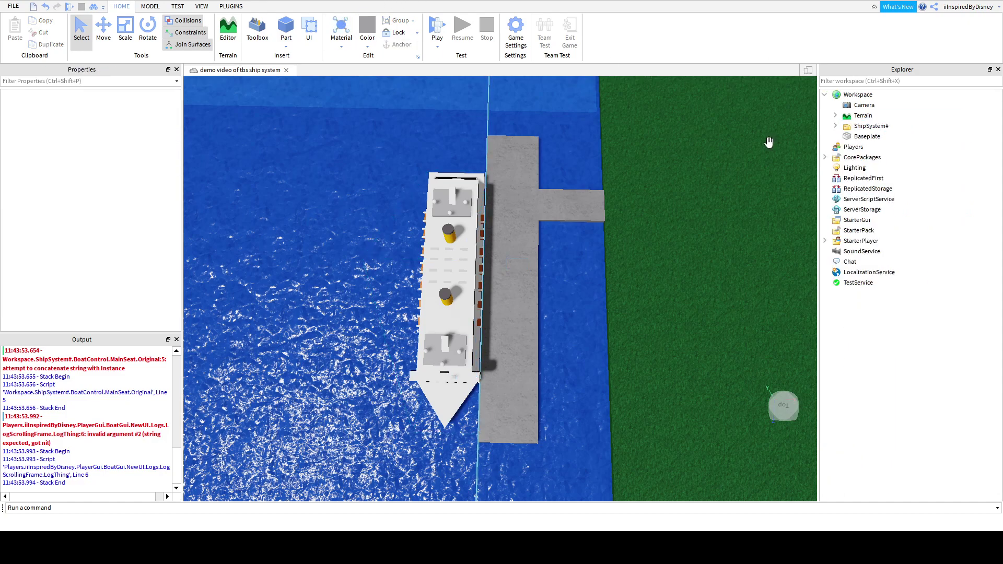
Clone the ShipSystem# folder with Building Tools by F3X and move the copy about 55 studs out across the water.
click(860, 126)
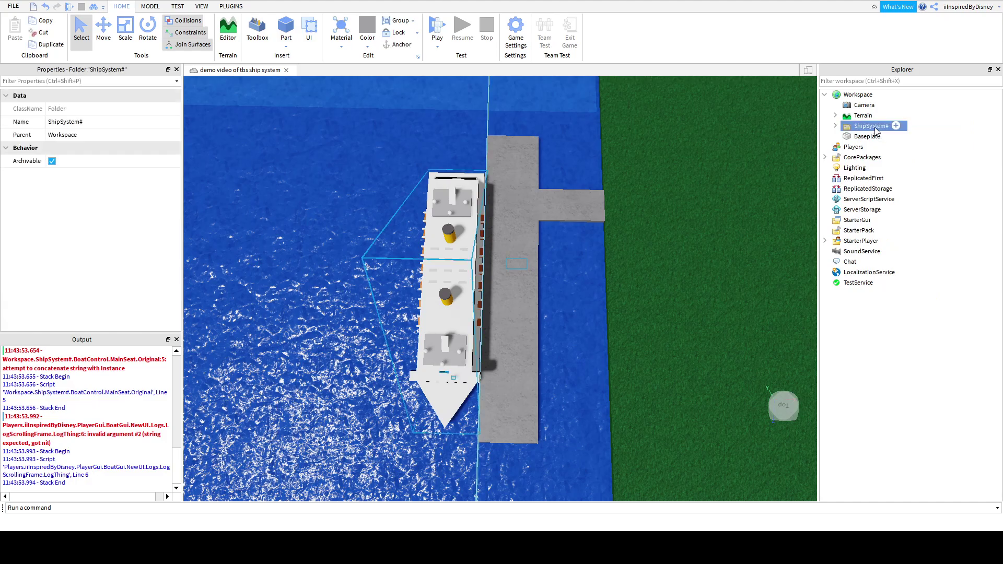
click(231, 6)
click(345, 34)
key(z)
right_drag(434, 356, 434, 355)
key(d)
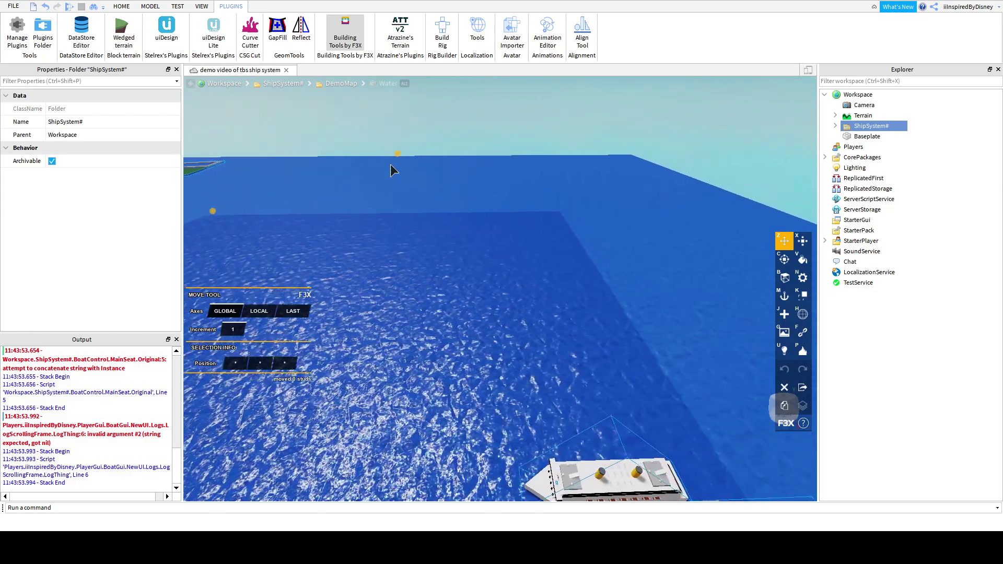
key(shift+c)
drag(398, 151, 404, 145)
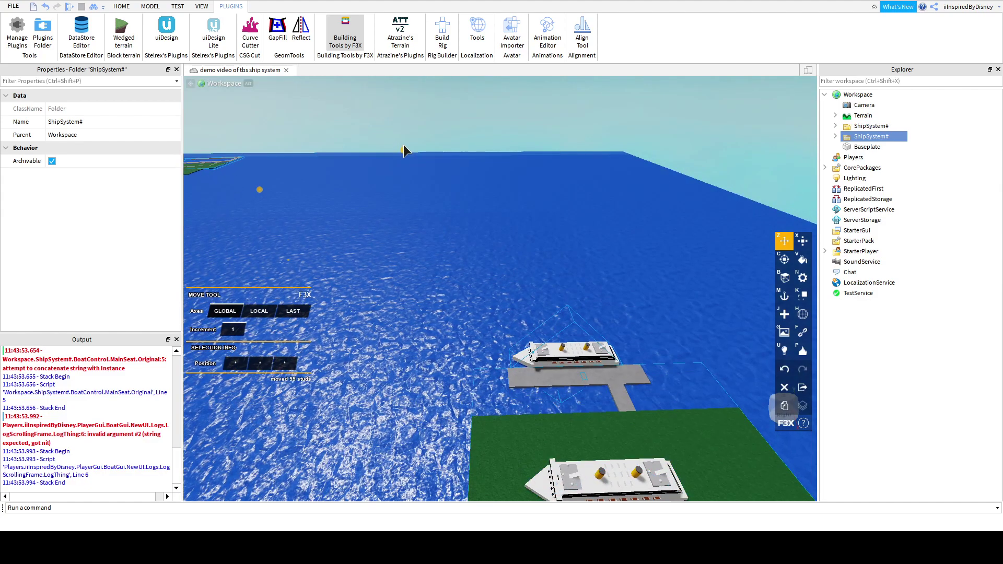
Delete the DemoMap folder from the duplicated ShipSystem#.
click(835, 137)
click(846, 158)
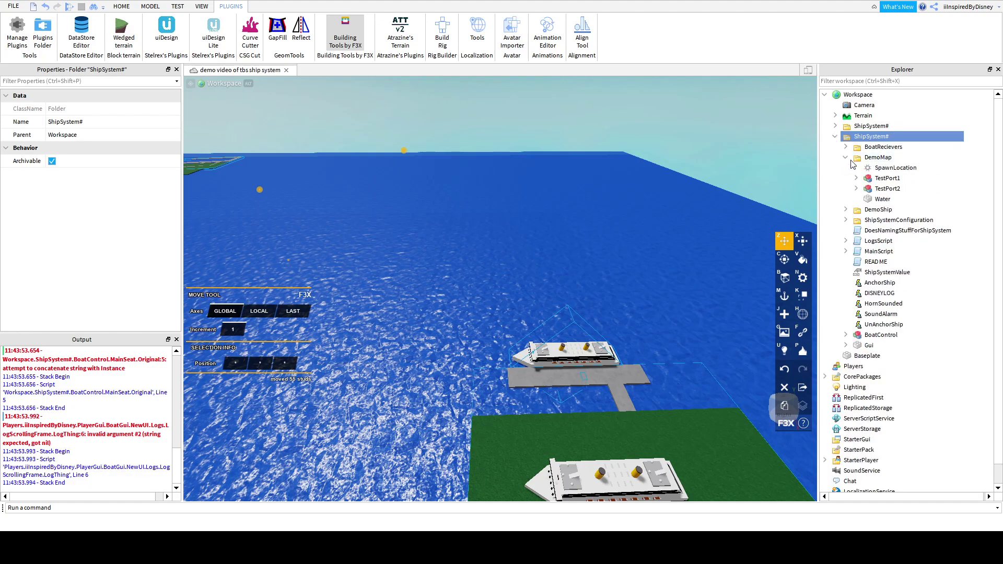
click(878, 158)
key(Delete)
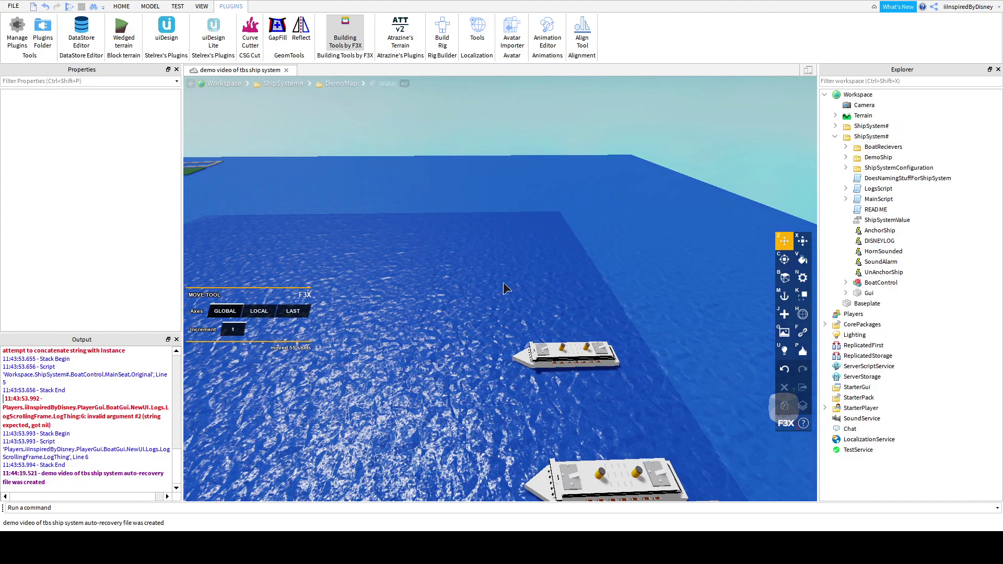
Move the duplicated ship system so its ship lies alongside the original ship near the dock.
right_drag(507, 280, 466, 271)
click(871, 136)
click(470, 272)
drag(470, 273, 504, 320)
scroll(496, 308, up, 5)
scroll(490, 303, up, 5)
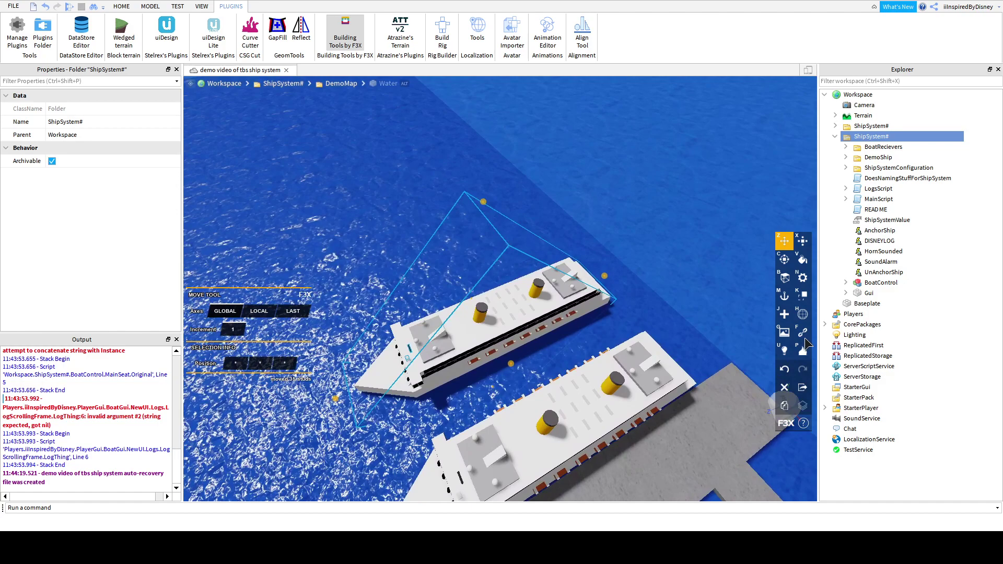
Break the existing welds of the duplicated ship system with the F3X Weld tool.
click(803, 332)
scroll(271, 317, up, 3)
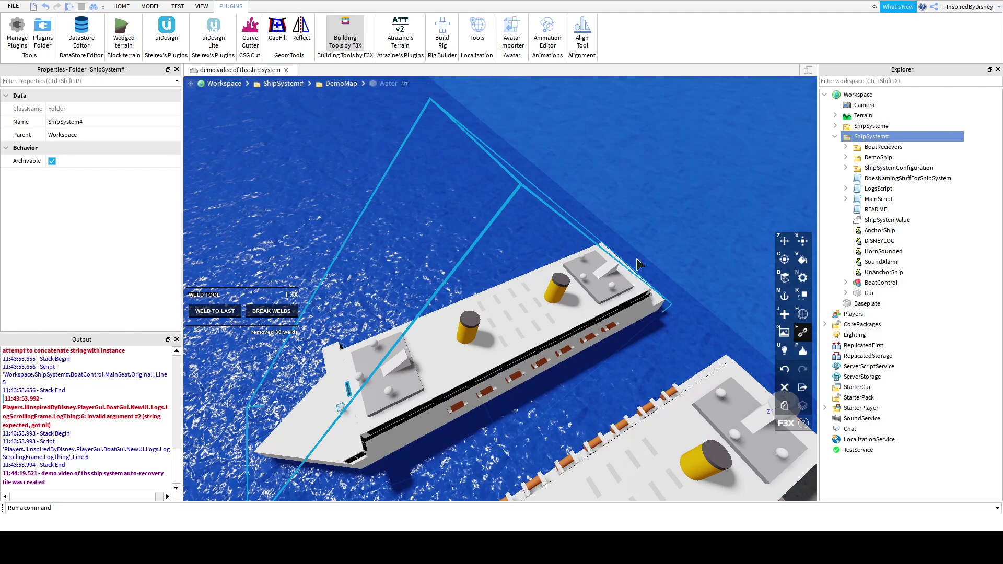
scroll(646, 263, down, 3)
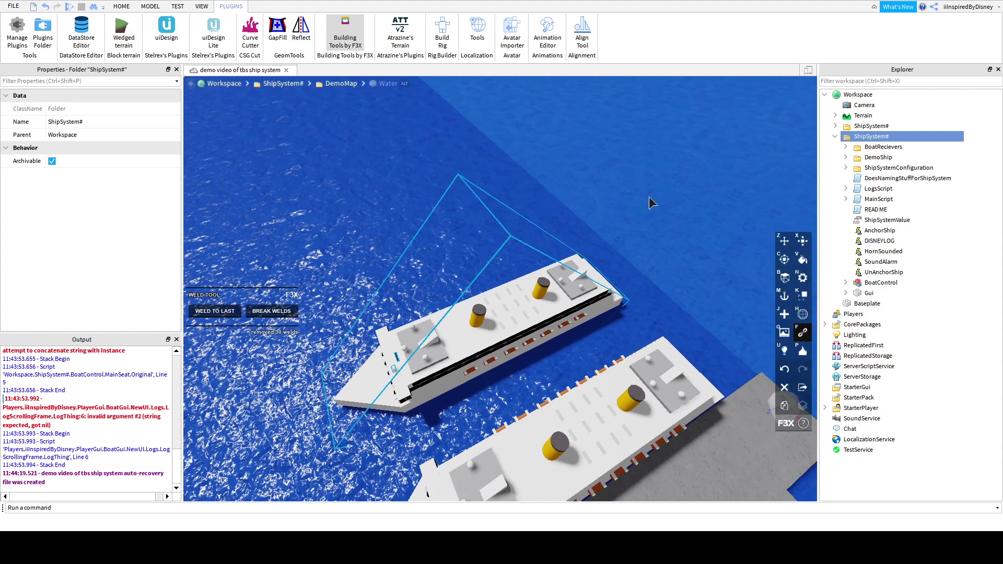
Rename the DemoShip folder in the duplicated ship system as MyShip.
click(855, 159)
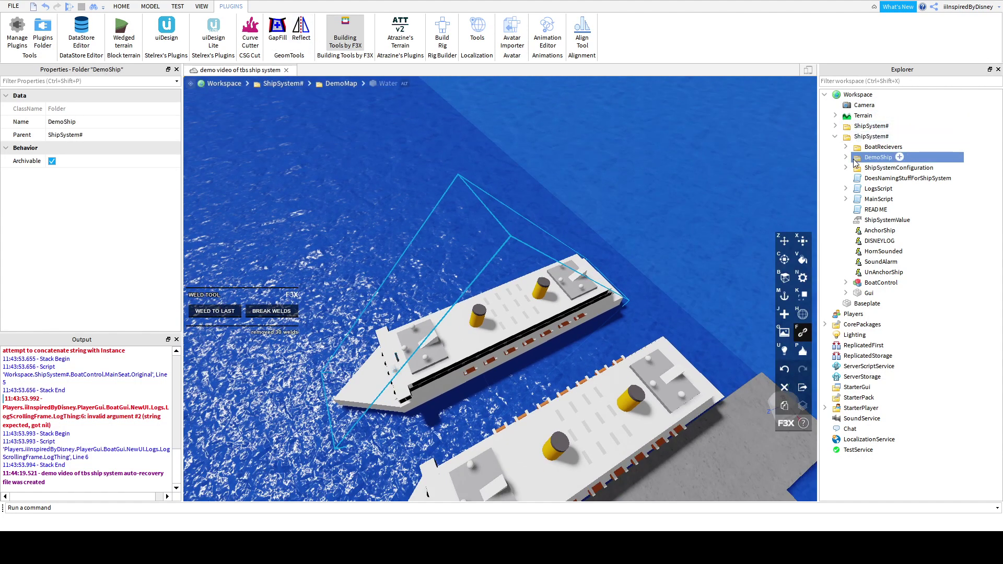
click(857, 148)
click(863, 156)
click(846, 158)
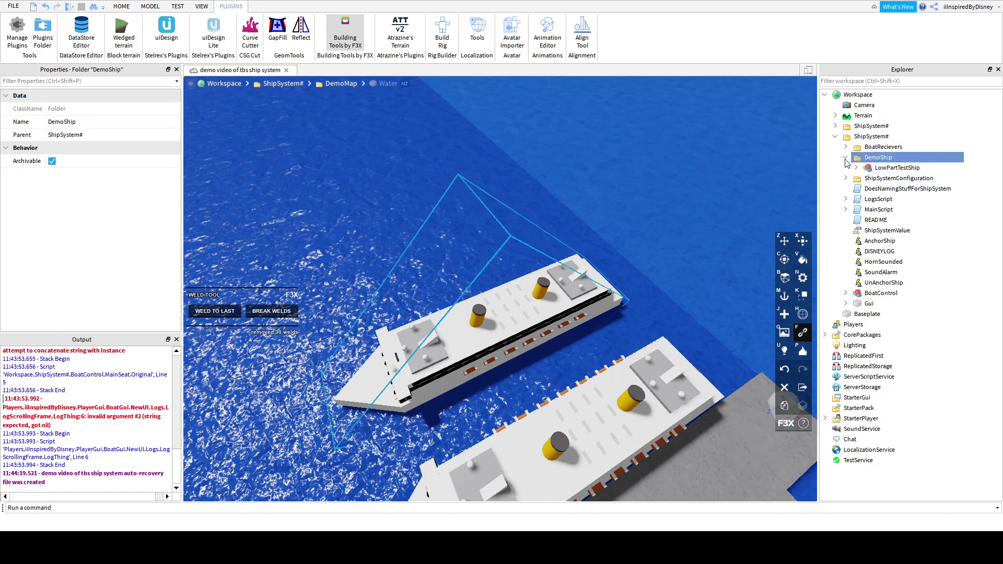
click(89, 126)
text(MyShip)
key(Return)
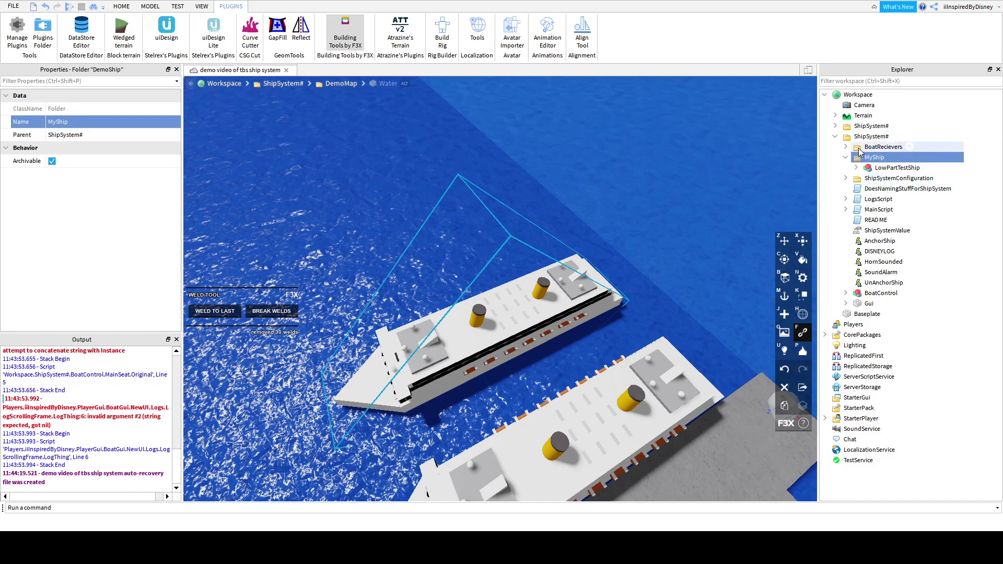
Set the ShipSystemValue of the duplicated ship system to 2.
drag(888, 136, 878, 99)
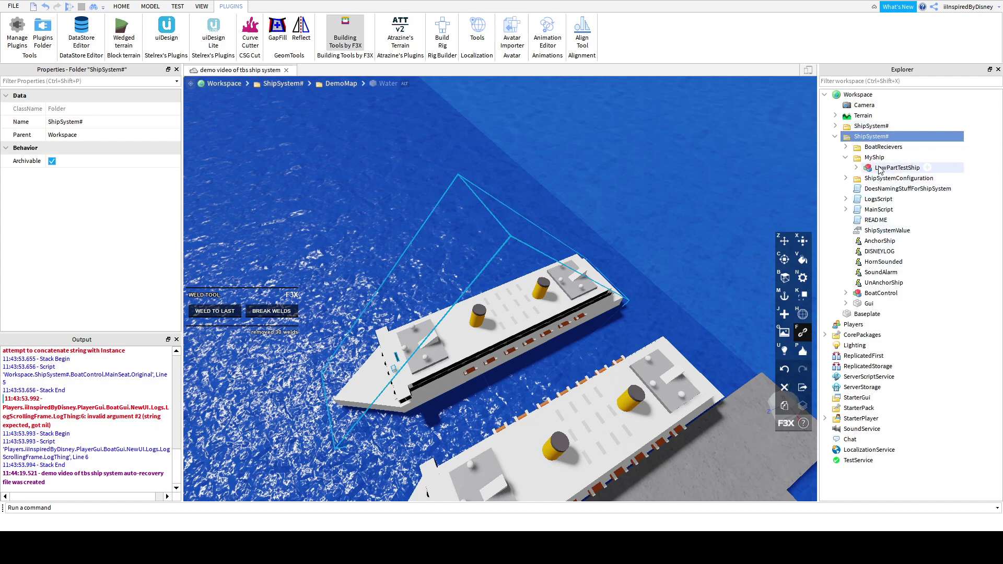
click(882, 232)
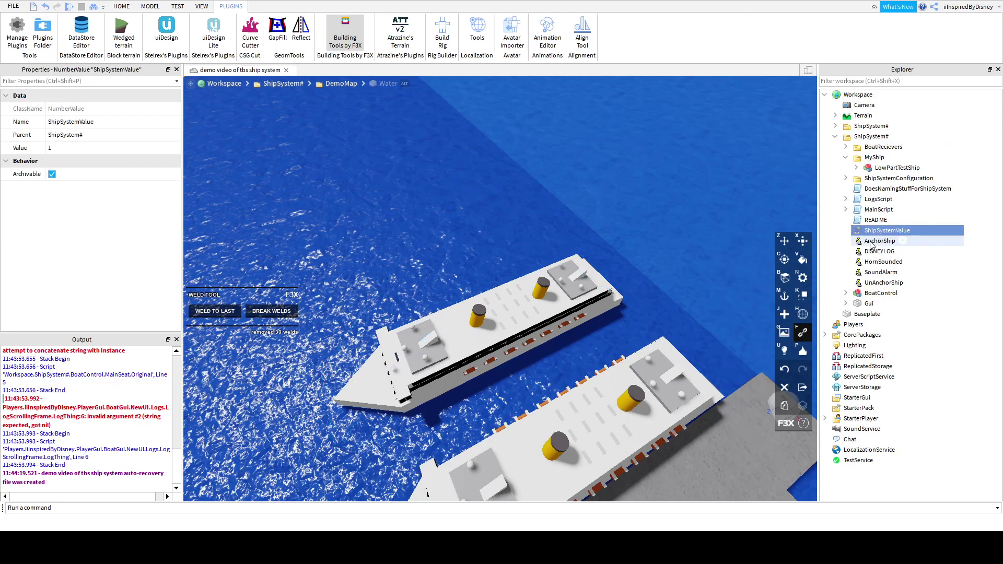
click(867, 127)
key(f)
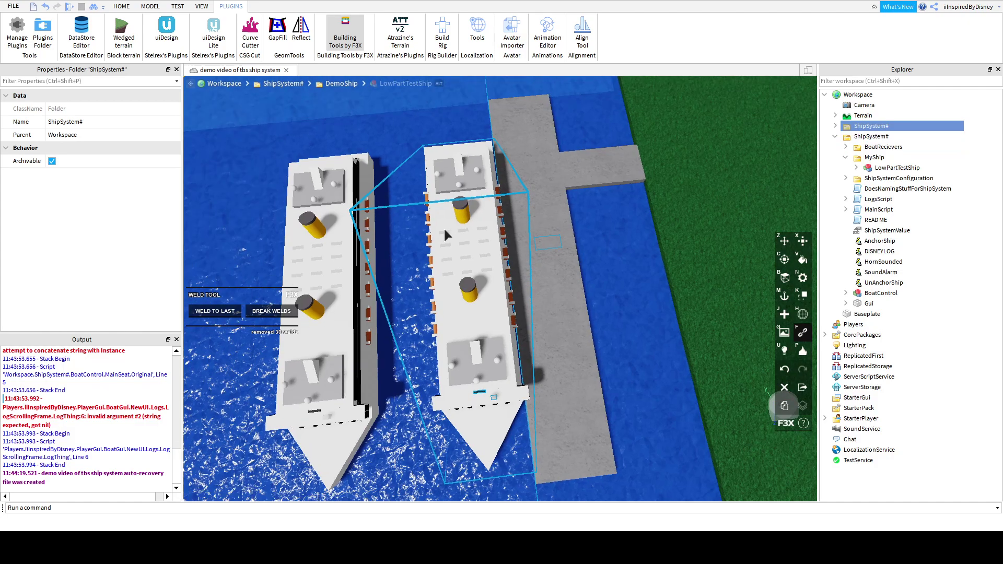
click(874, 233)
click(119, 146)
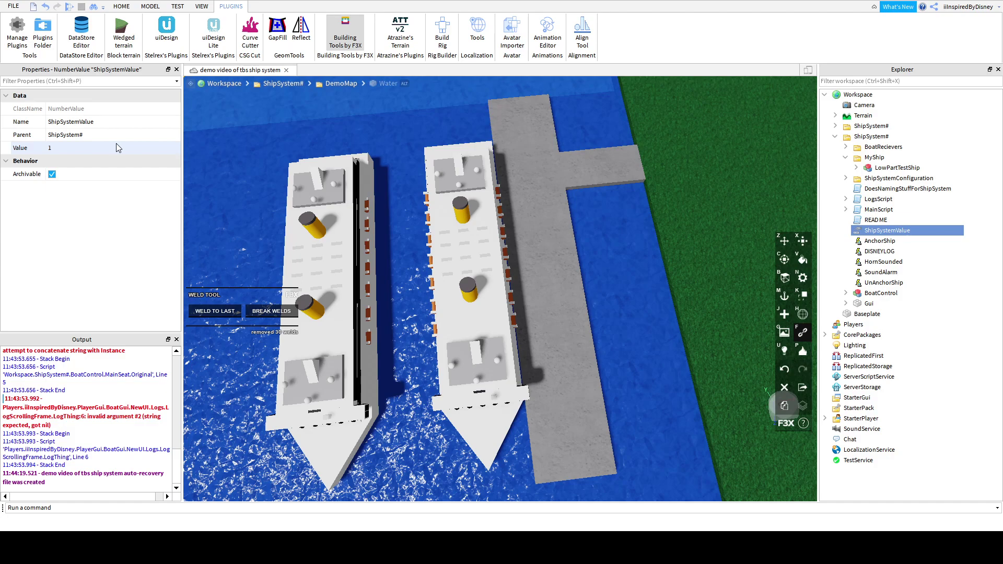
click(128, 149)
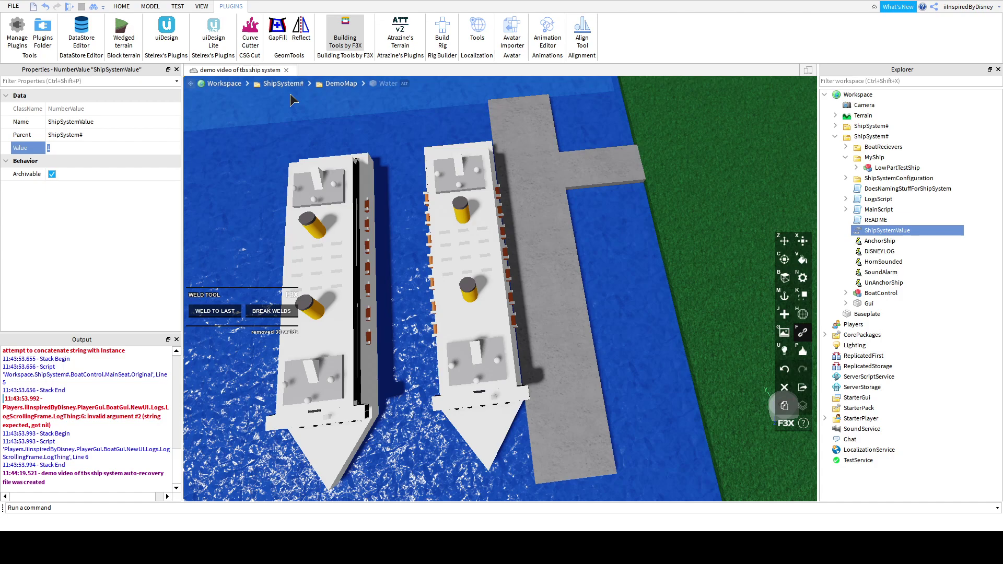
text(2)
key(Return)
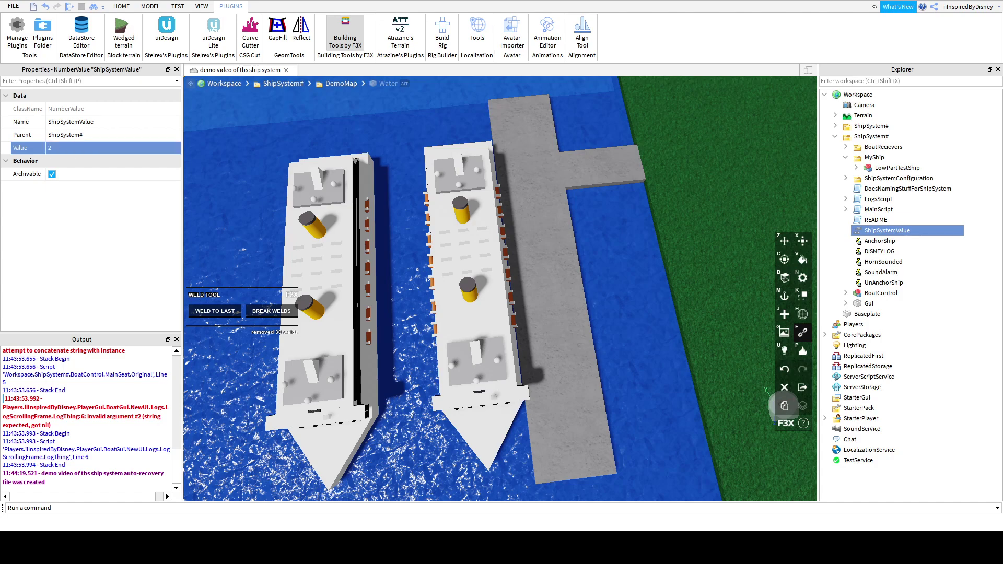
Check the ShipSystemValue in the original ShipSystem# folder and compare the contents of both ship systems.
click(865, 127)
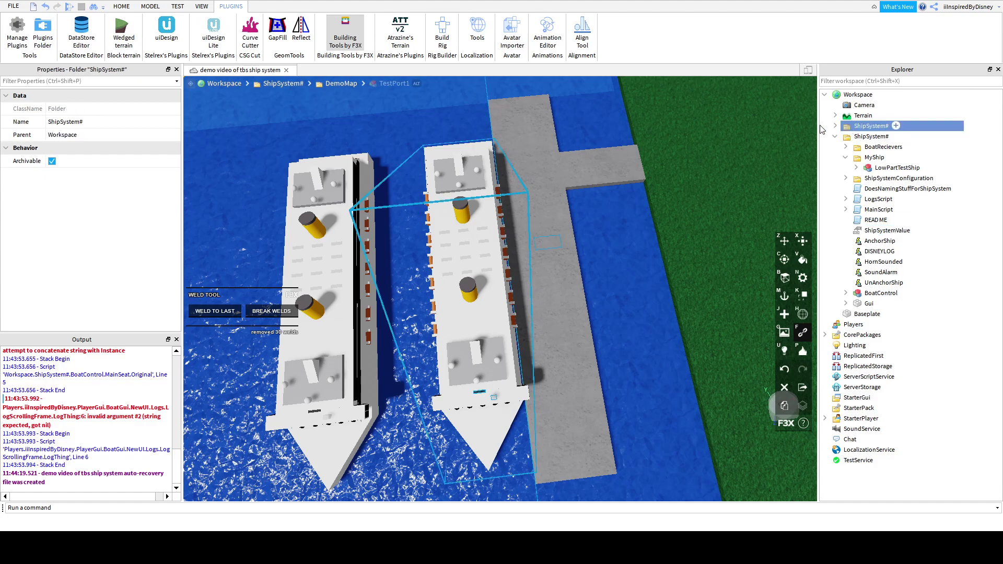
click(836, 126)
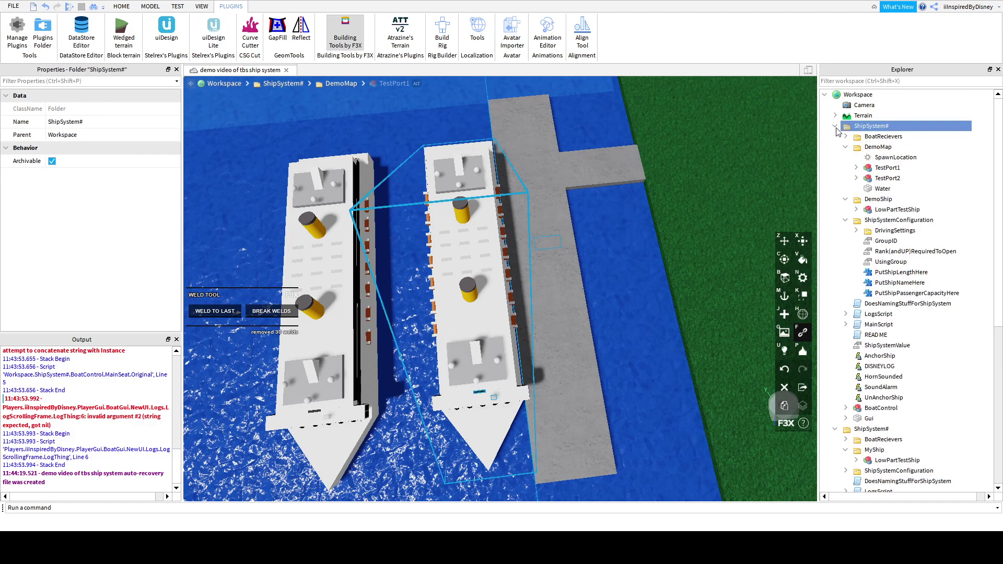
click(846, 221)
click(885, 273)
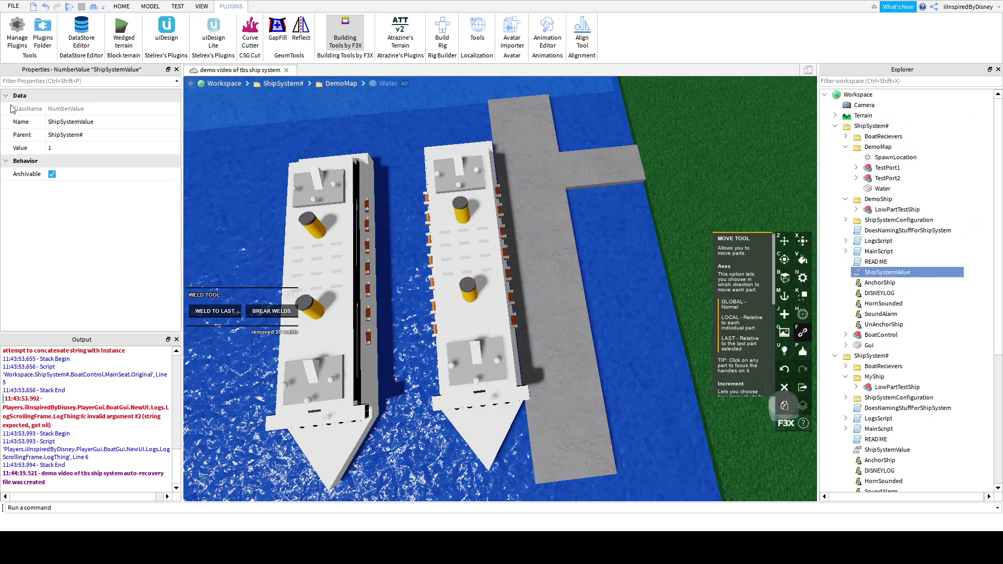
scroll(915, 314, down, 2)
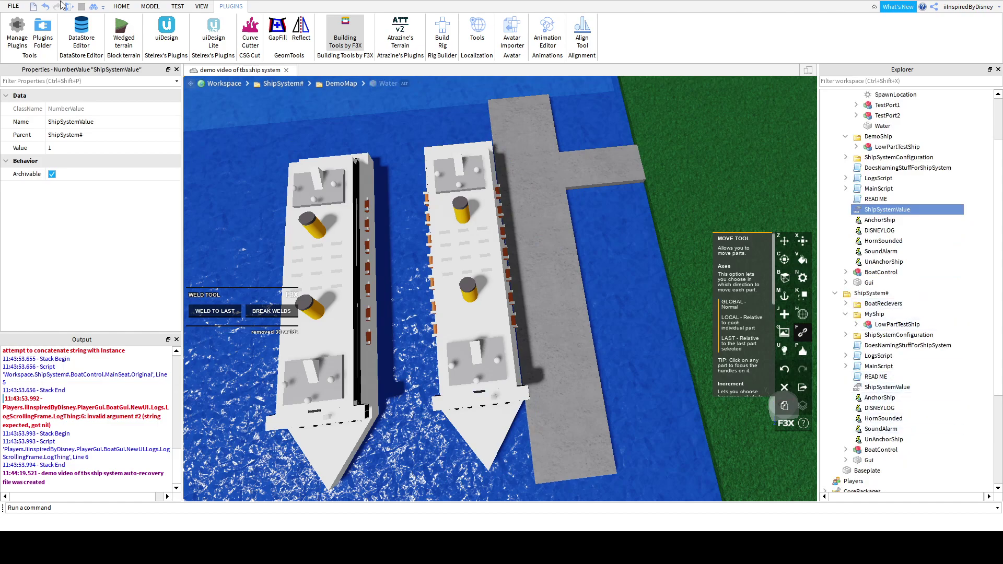
Run a playtest to check how the ship system folders are named in Workspace, and end it.
click(73, 6)
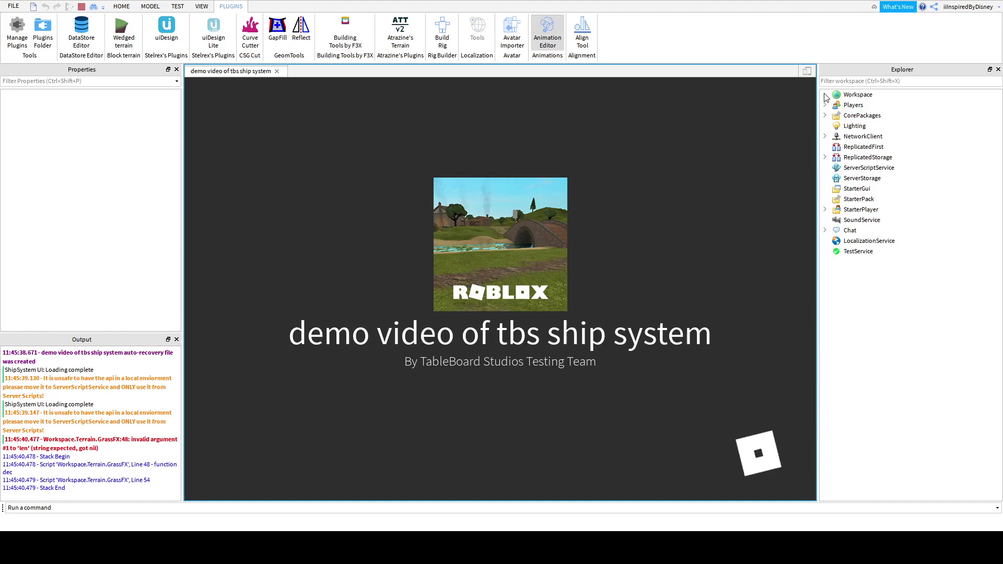
click(825, 95)
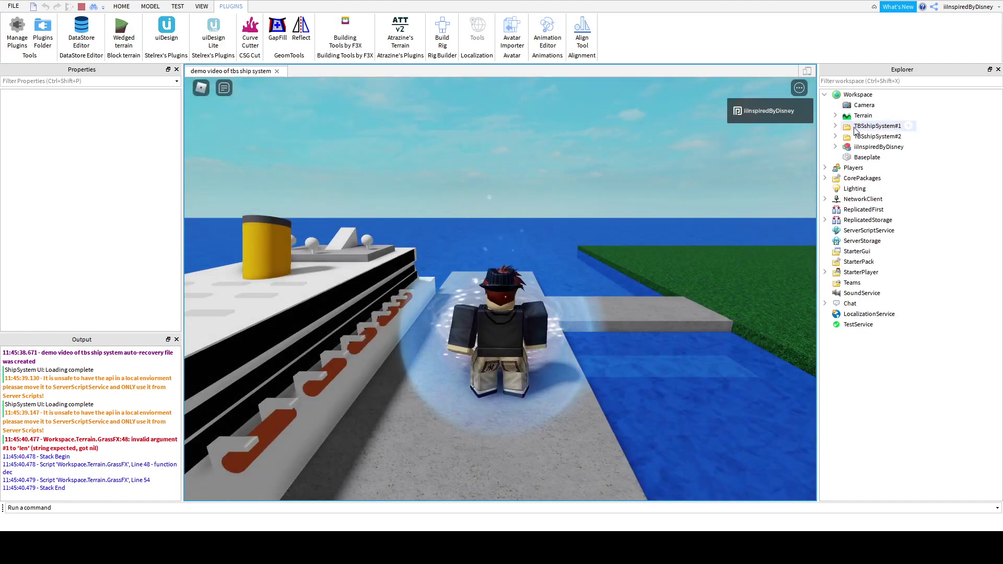
right_drag(787, 136, 550, 186)
key(space)
scroll(418, 282, down, 6)
right_drag(401, 277, 426, 281)
click(86, 6)
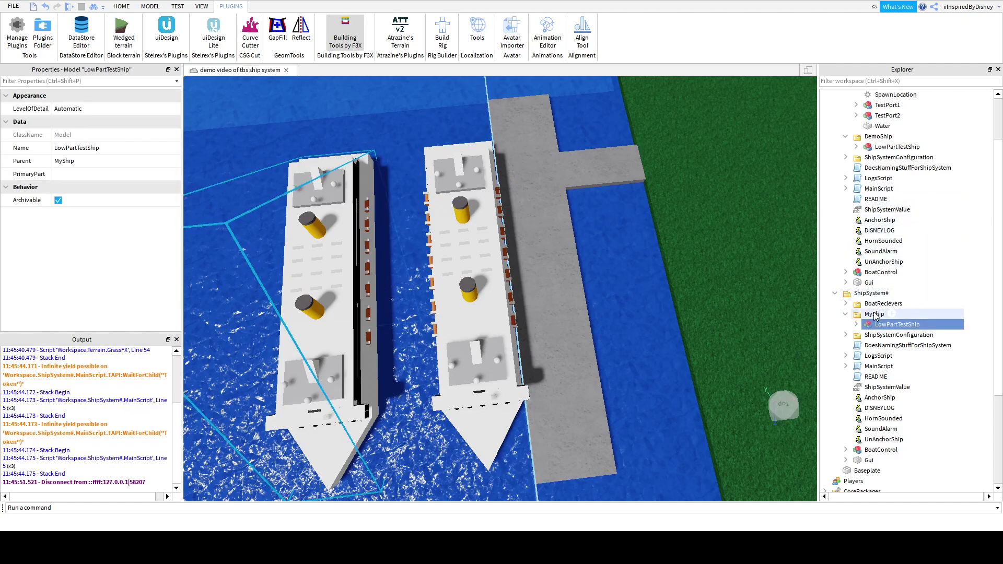
Weld the duplicated ship system's parts together with Building Tools by F3X.
click(871, 293)
click(345, 28)
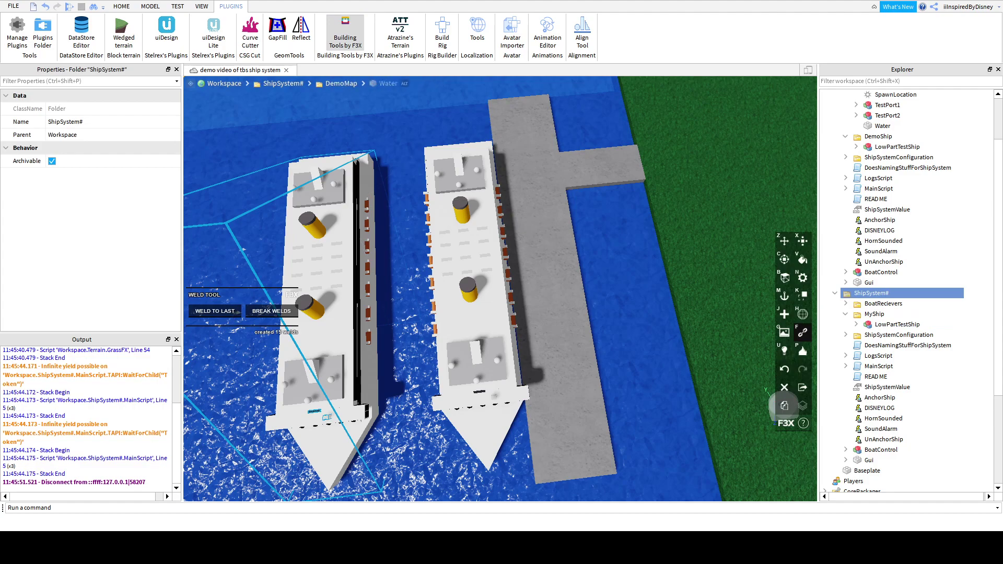
Start a playtest, unanchor the original ship from its control panel and raise its forward engine speed to 3.
click(69, 8)
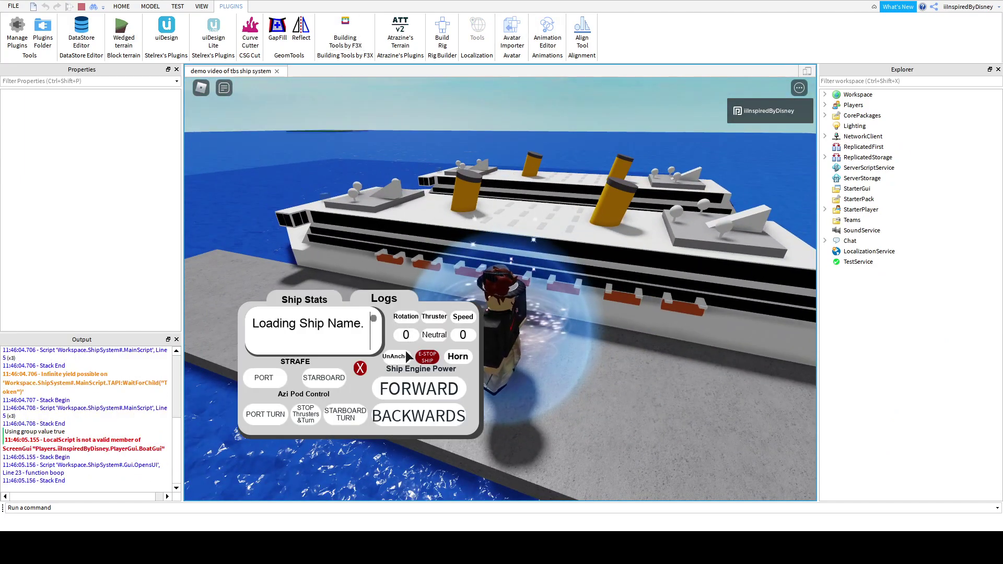
click(406, 356)
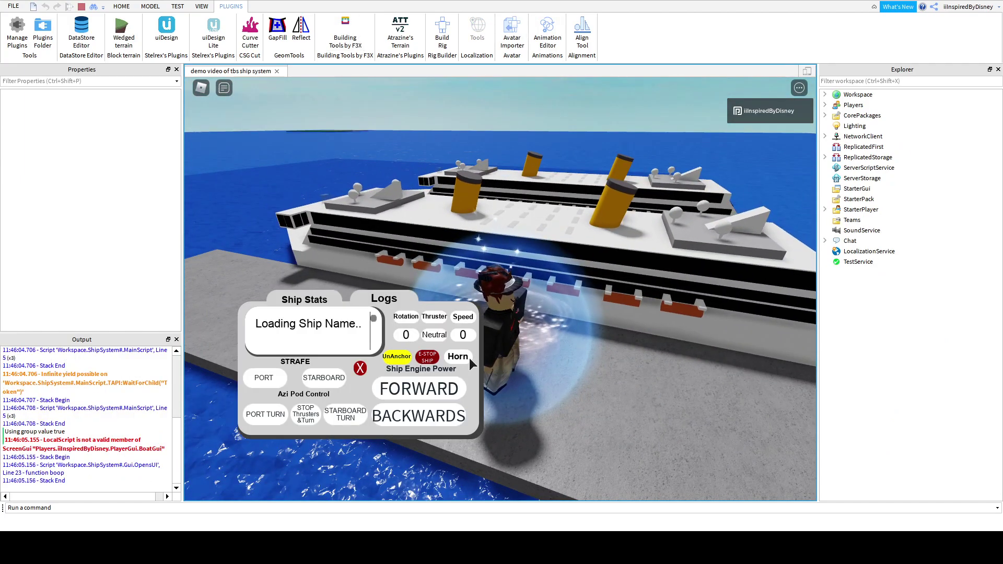
click(455, 389)
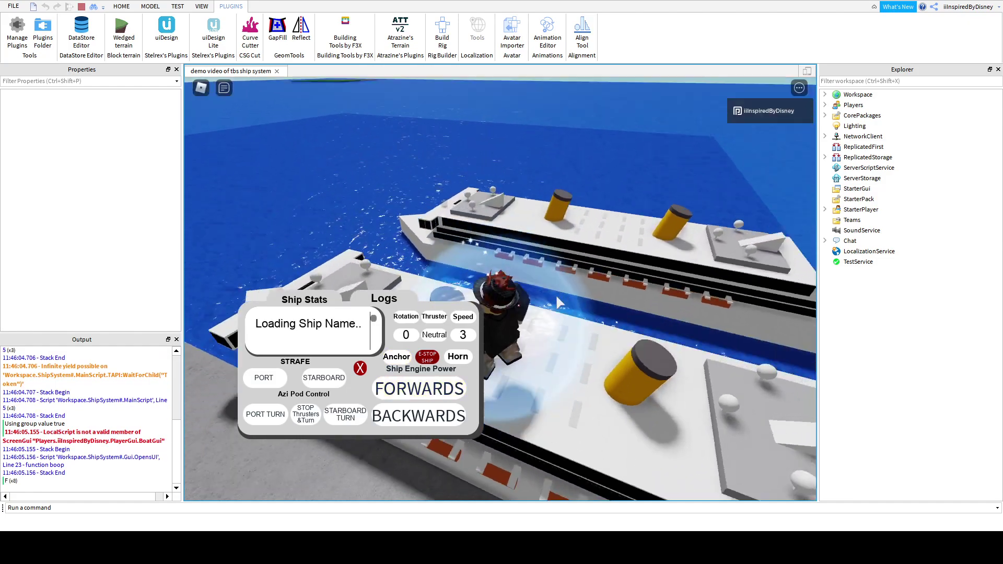
Move the character across onto the second ship's upper deck and close the open ship control panel.
right_drag(556, 296, 557, 295)
key(w)
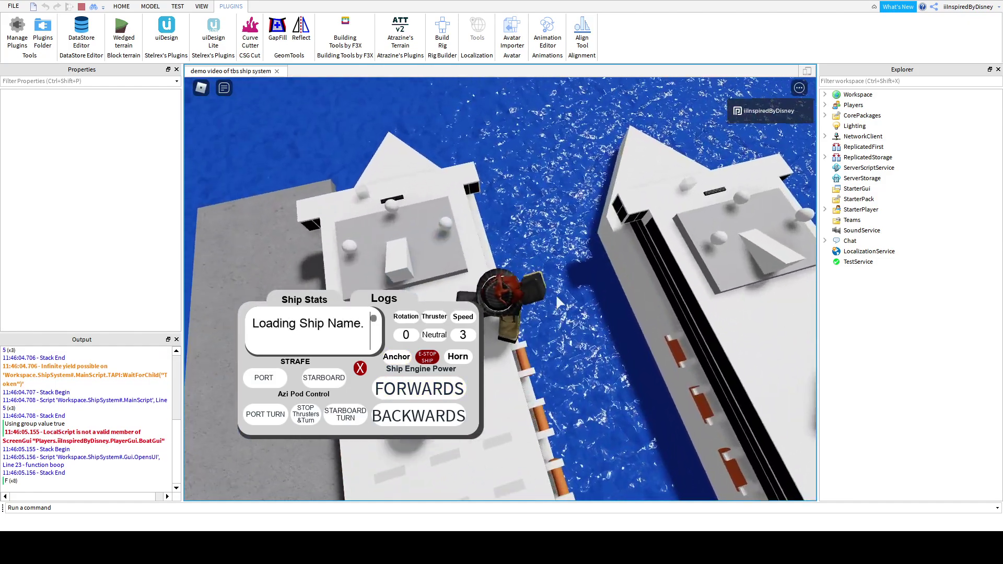
key(w)
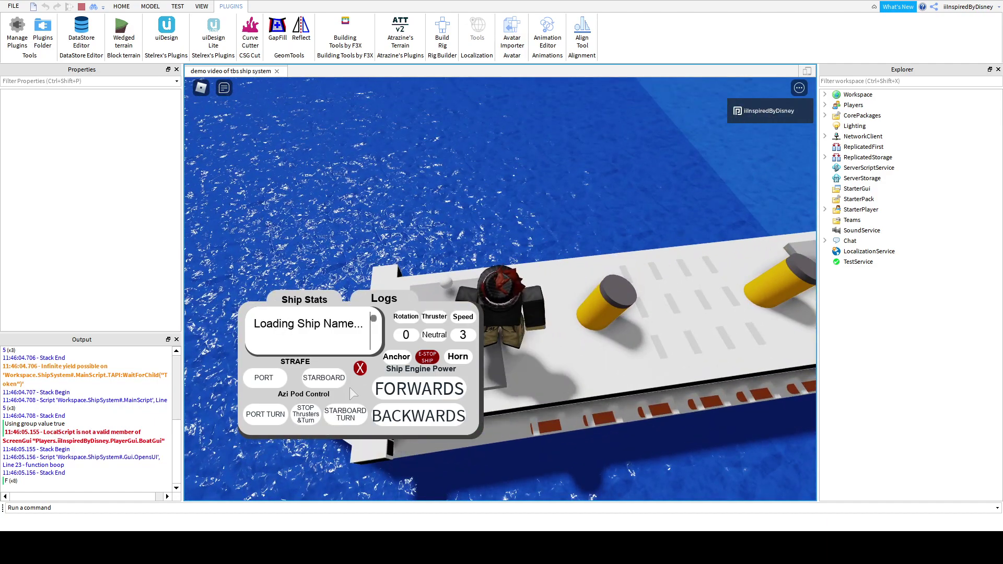
click(361, 370)
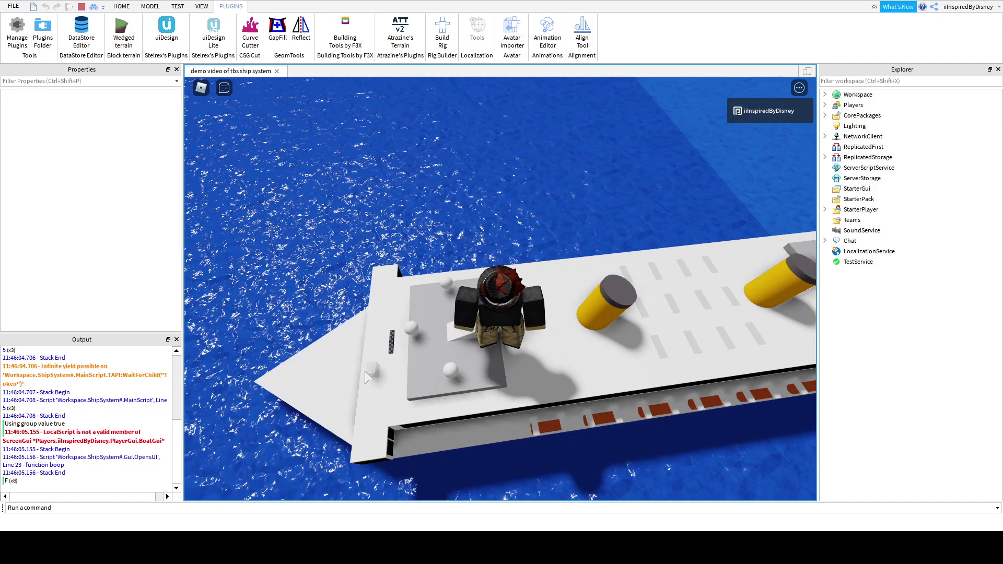
Delete the BoatGui from the player's PlayerGui in the running playtest.
click(825, 105)
double_click(842, 116)
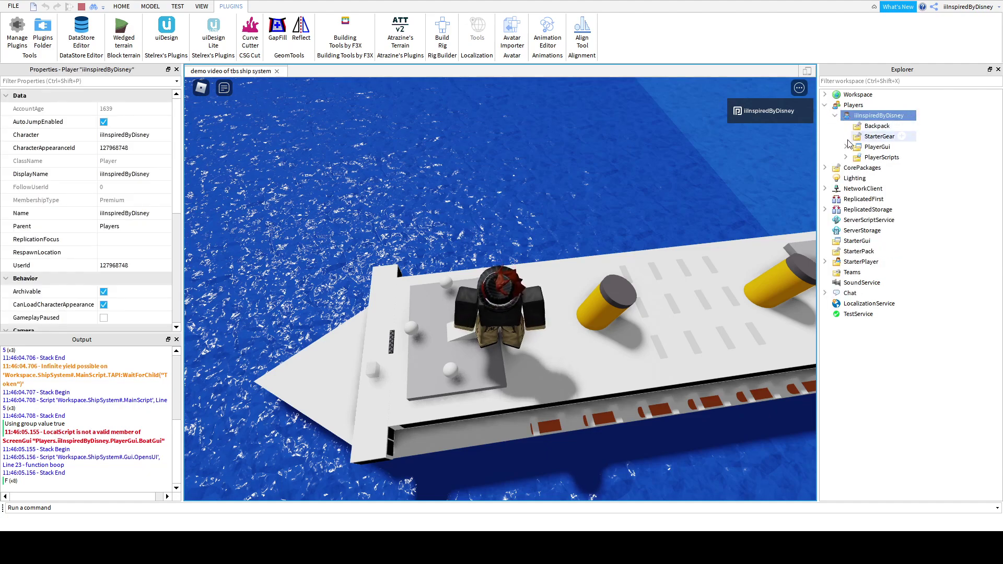
click(846, 147)
click(890, 168)
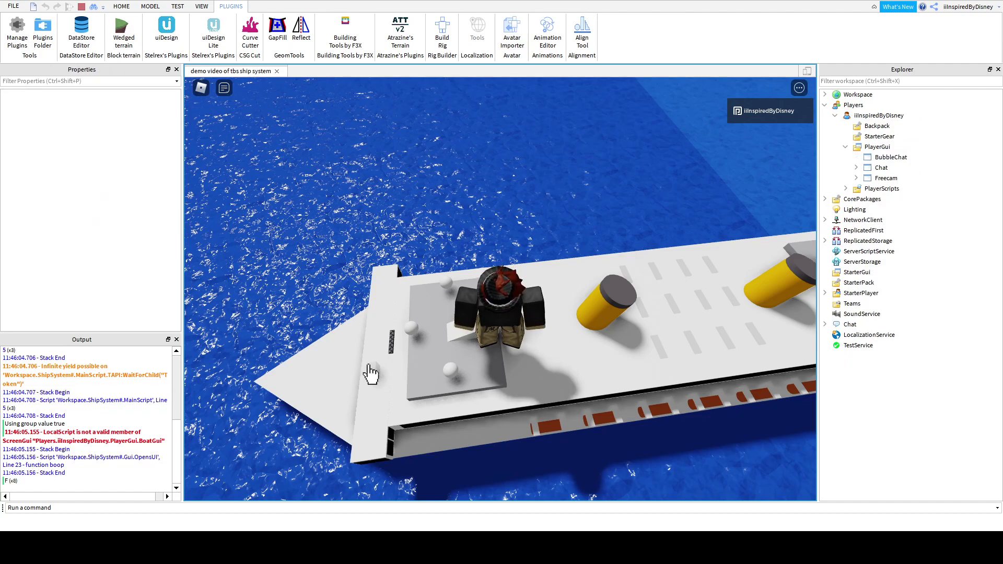
right_drag(450, 309, 345, 309)
click(178, 6)
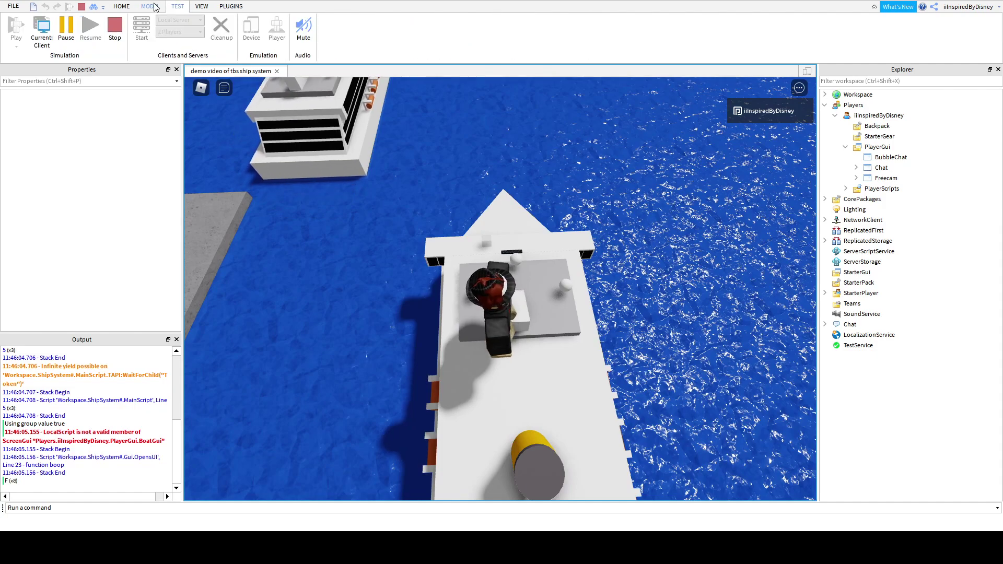
Delete the BoatGui from the player's PlayerGui on the server side of the playtest and return to the client view.
click(42, 30)
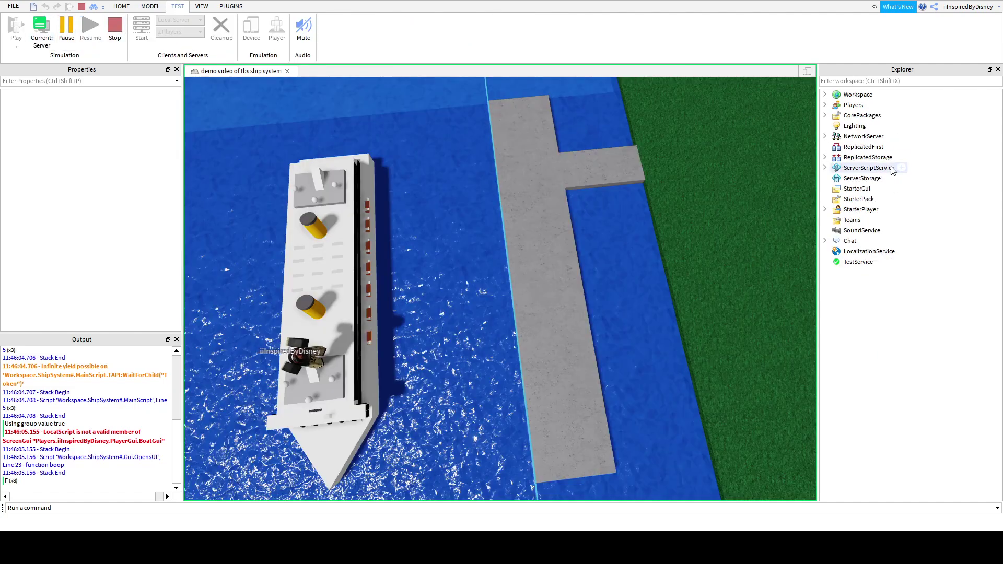
click(825, 116)
click(825, 105)
click(835, 116)
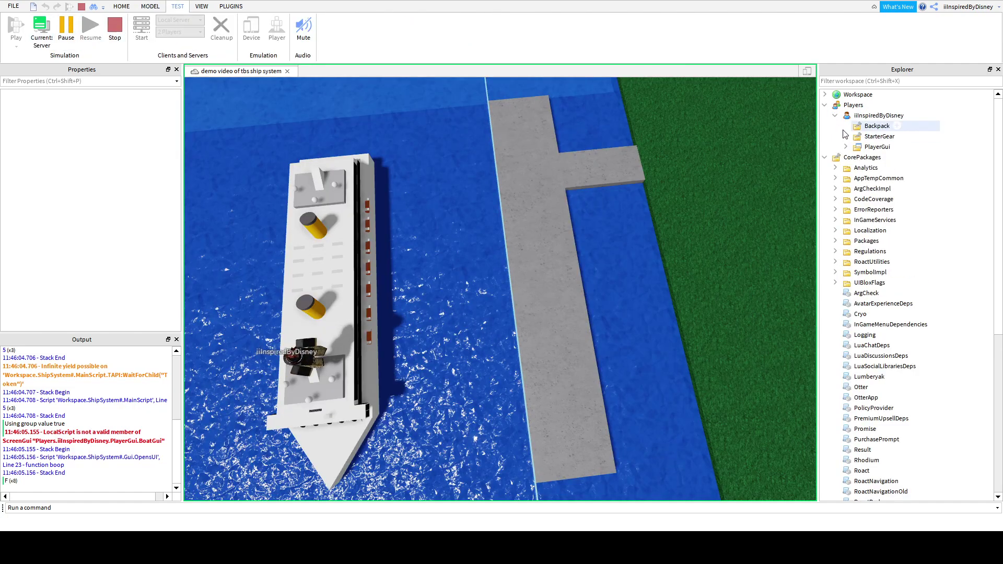
click(846, 148)
click(856, 157)
click(885, 157)
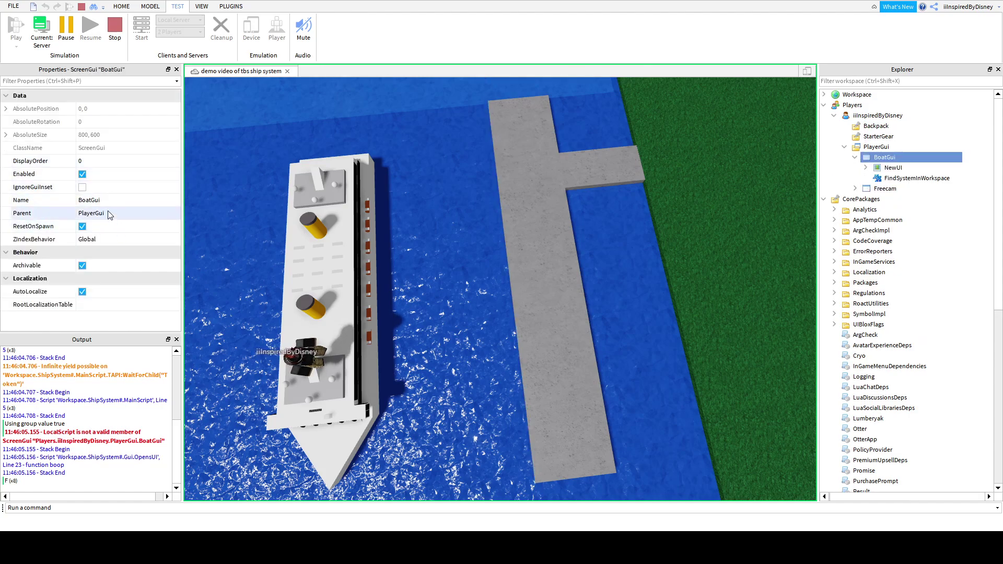
key(Delete)
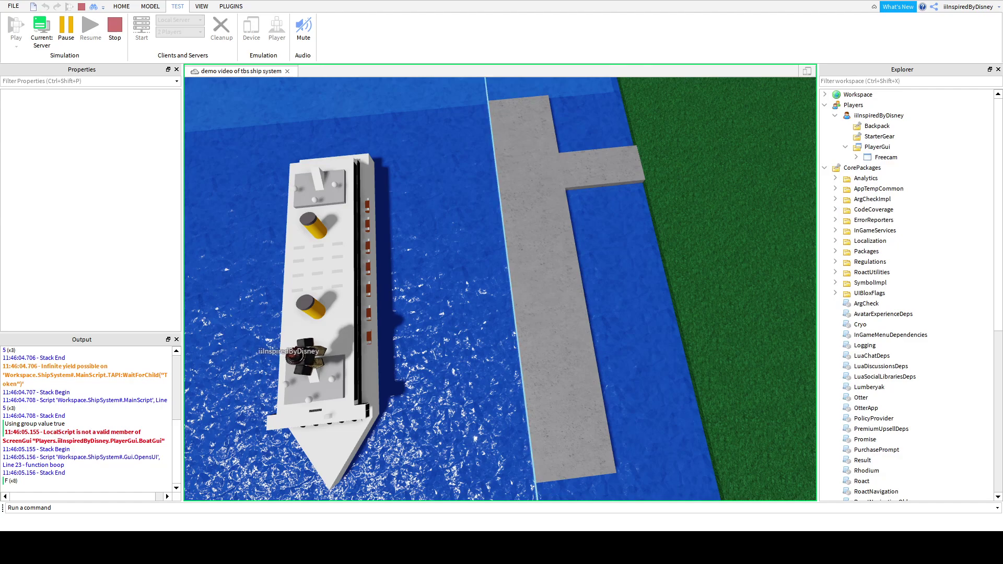
click(42, 29)
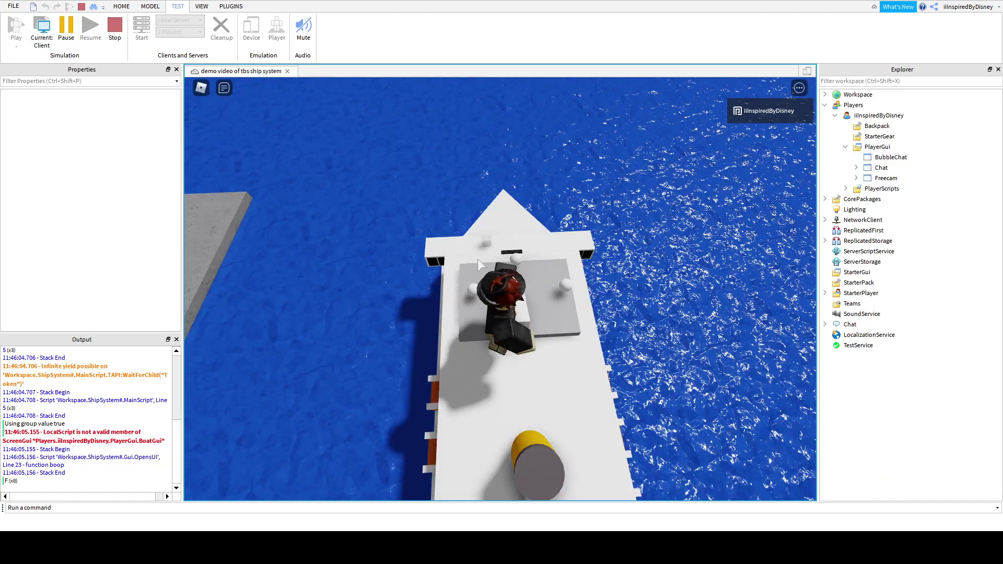
Open the second ship's control panel, unanchor the ship and raise its forward engine speed to 10.
click(486, 250)
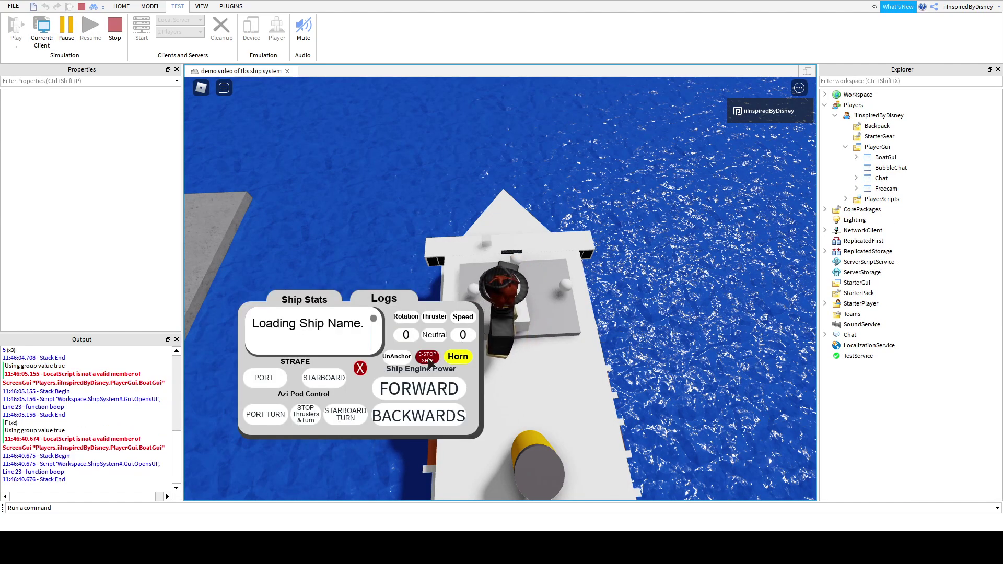
click(396, 359)
right_drag(648, 294, 648, 294)
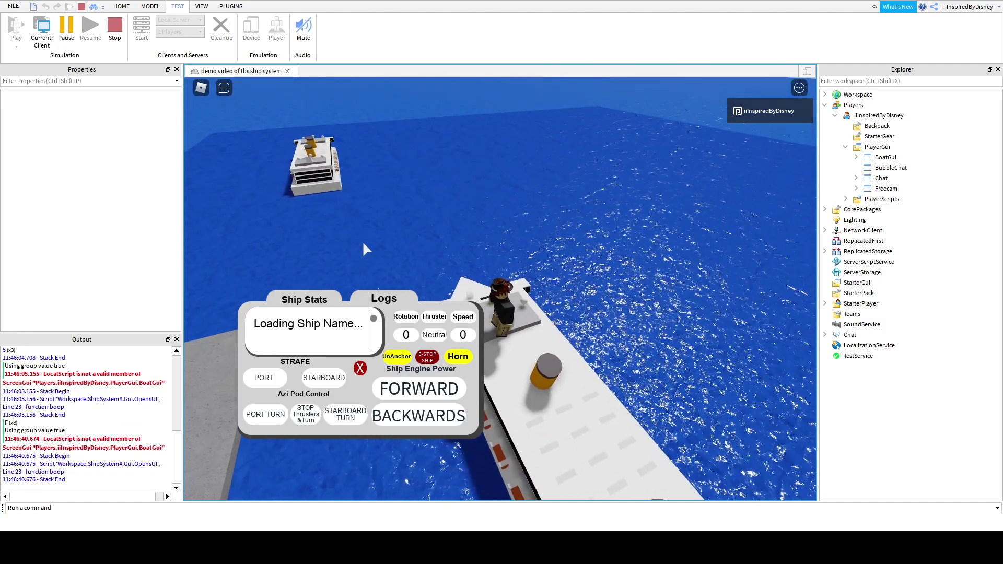
click(398, 390)
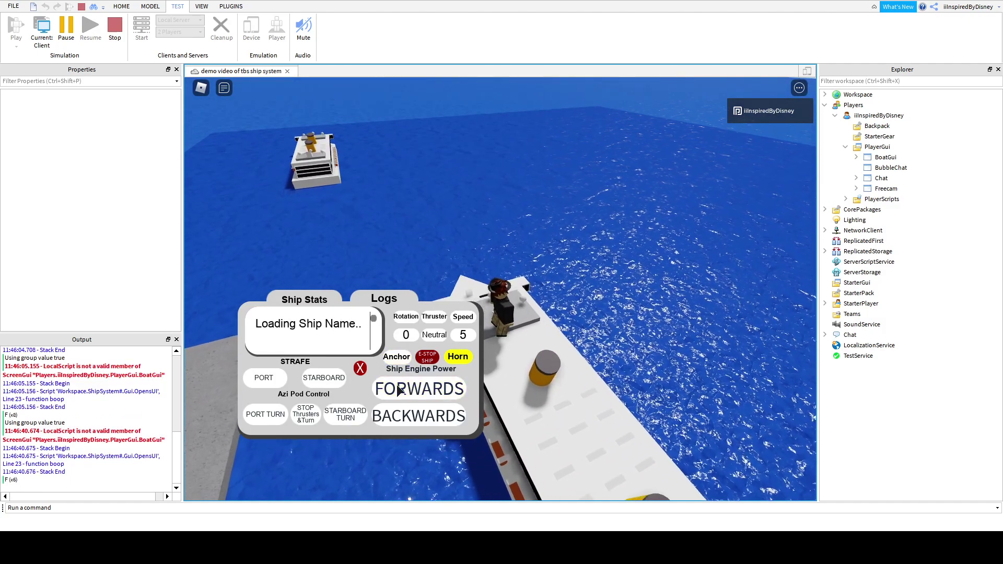
click(398, 389)
Steer the second ship to port, to starboard and back to port with its azi pod turn controls.
click(264, 418)
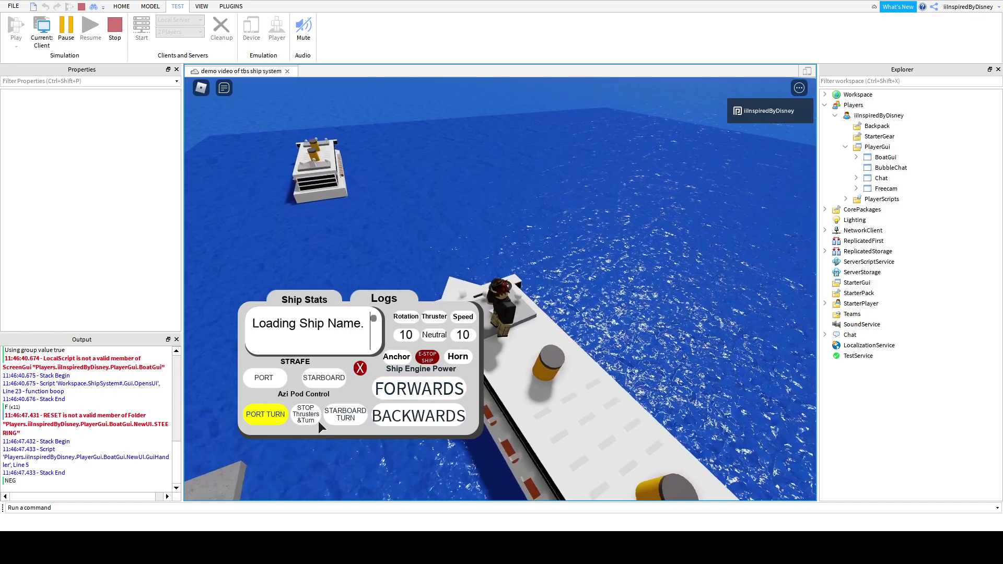
click(344, 412)
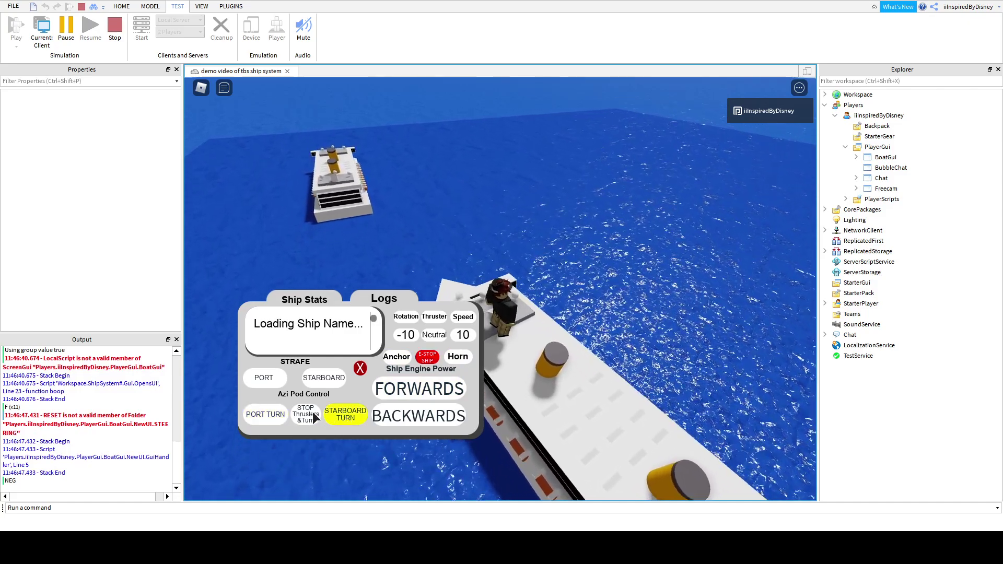
click(825, 95)
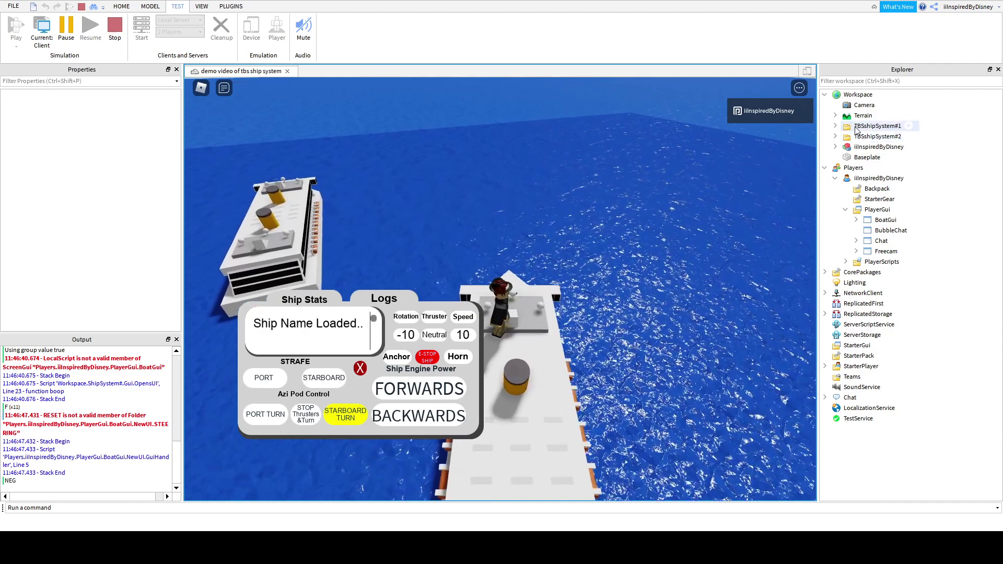
right_drag(591, 306, 573, 344)
click(277, 416)
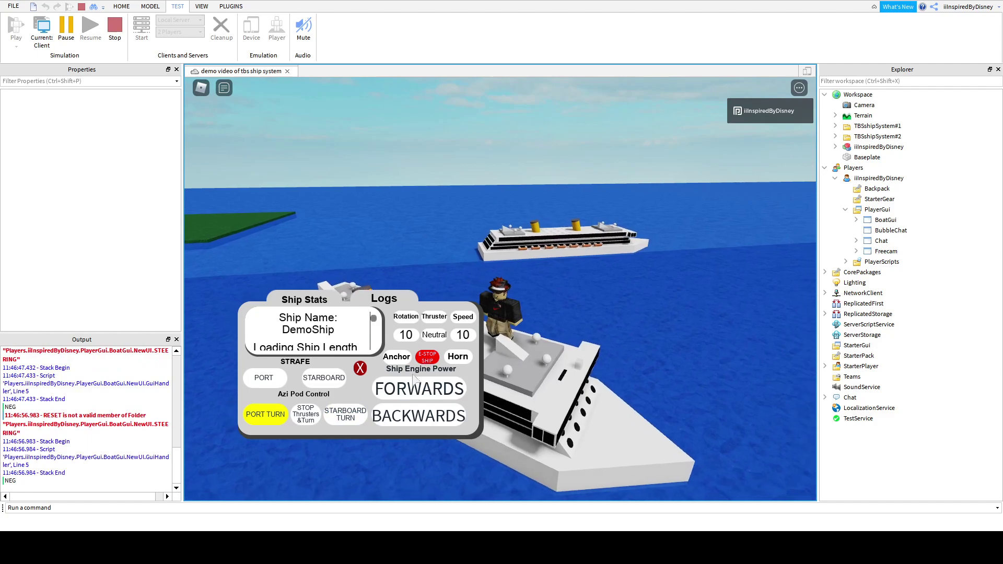
Stop the second ship's turn and test its port strafe together with the emergency stop.
click(305, 415)
click(275, 375)
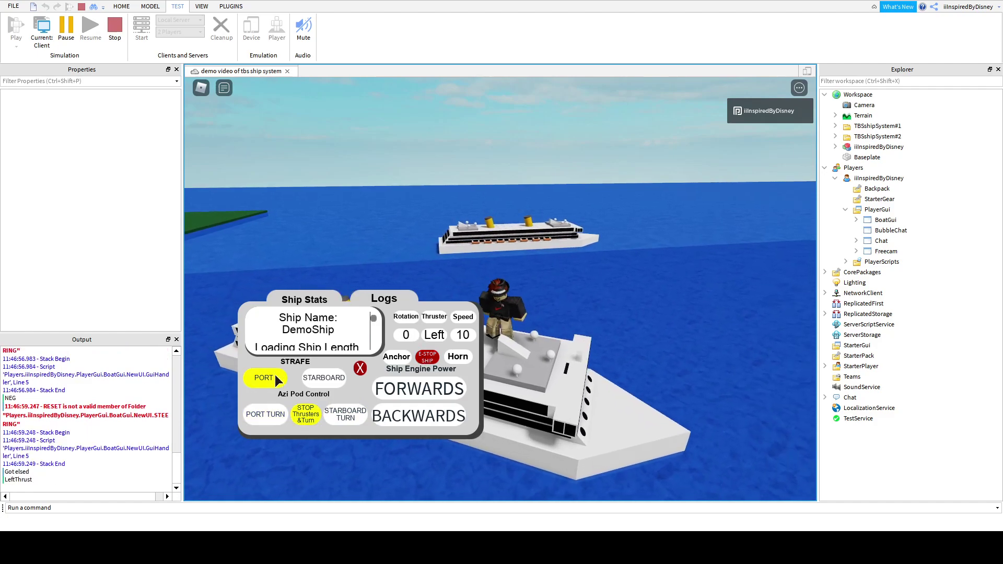
click(427, 357)
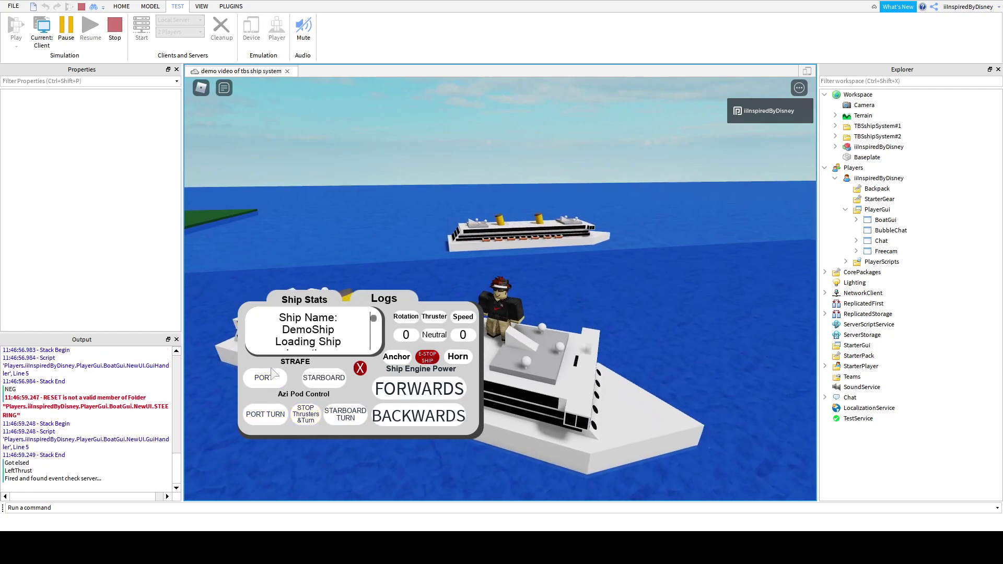
click(272, 373)
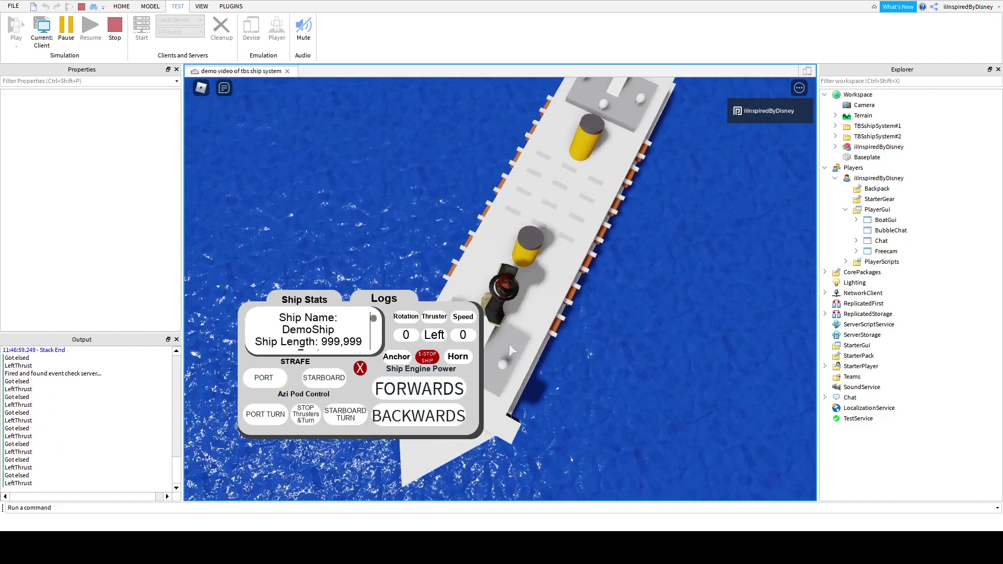
Raise the second ship's forward engine speed to 4 and strafe it to starboard.
click(397, 393)
click(399, 393)
click(399, 393)
click(399, 393)
click(327, 380)
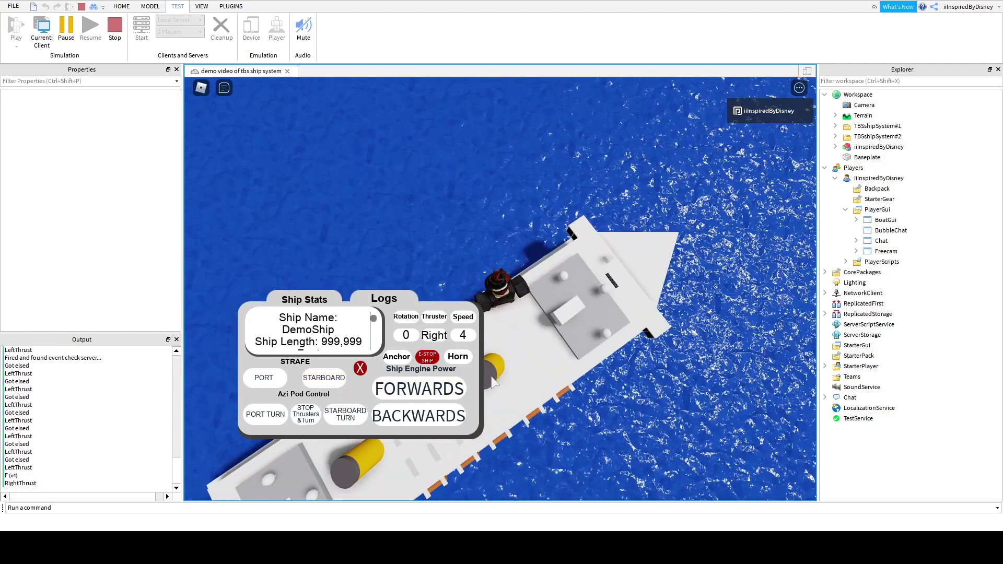
Raise the second ship's forward engine speed to 8, then test the port strafe and stop its thrusters.
click(418, 389)
click(418, 389)
click(418, 389)
click(418, 389)
click(265, 378)
click(305, 414)
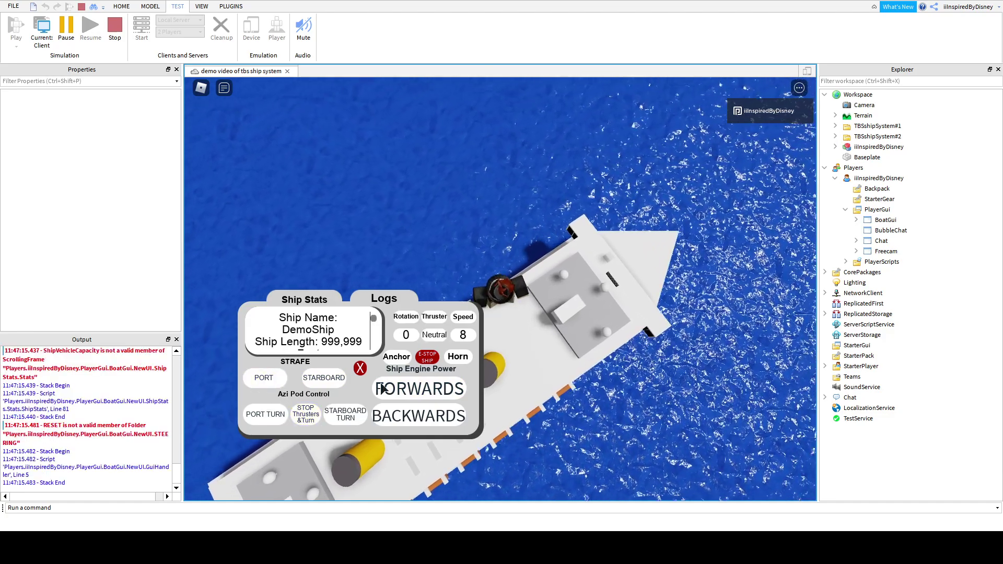
Turn the second ship to port under way and sound its horn.
right_drag(509, 338, 513, 333)
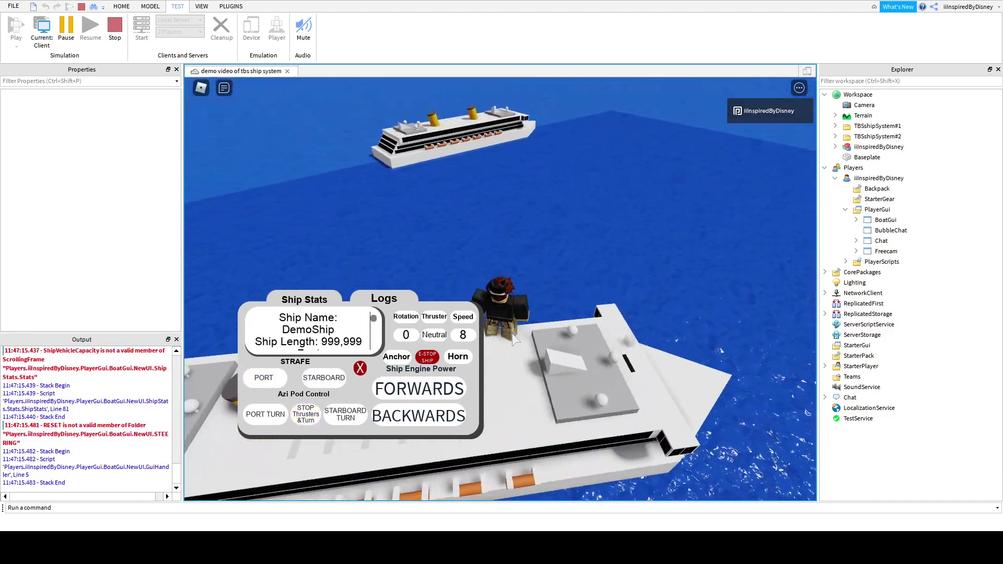
click(280, 410)
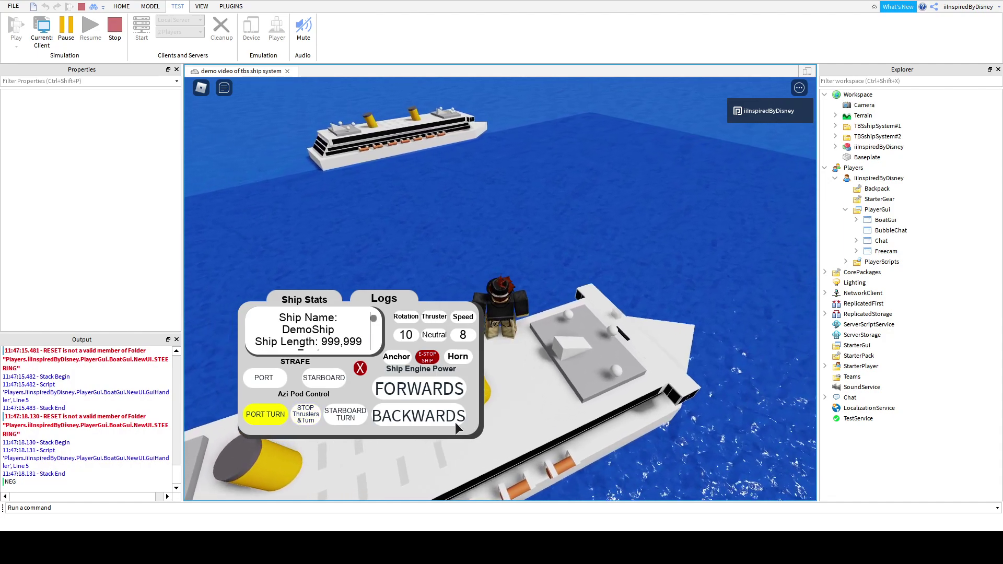
scroll(445, 423, down, 3)
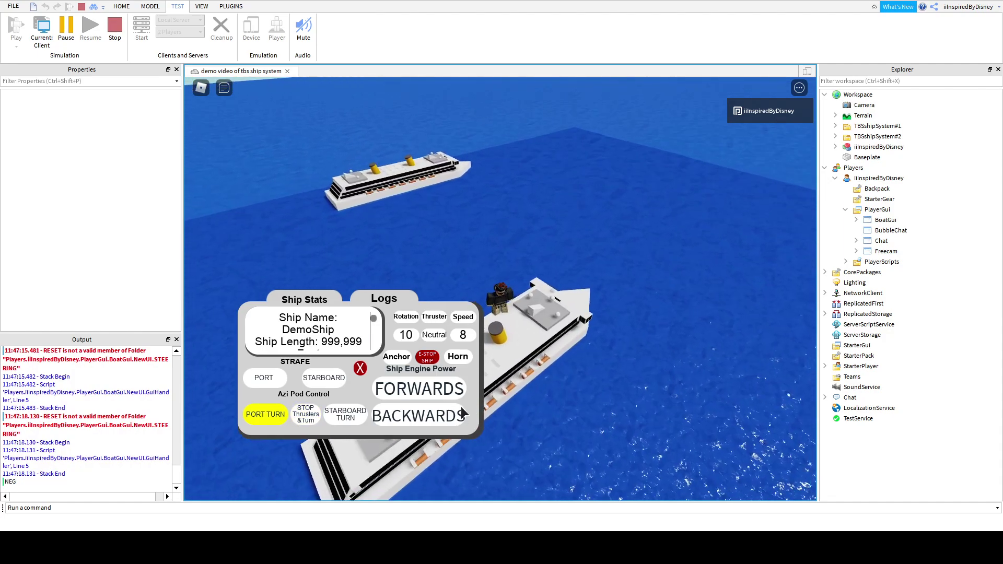
scroll(443, 387, up, 3)
click(458, 356)
Anchor the second ship and end the playtest.
click(397, 357)
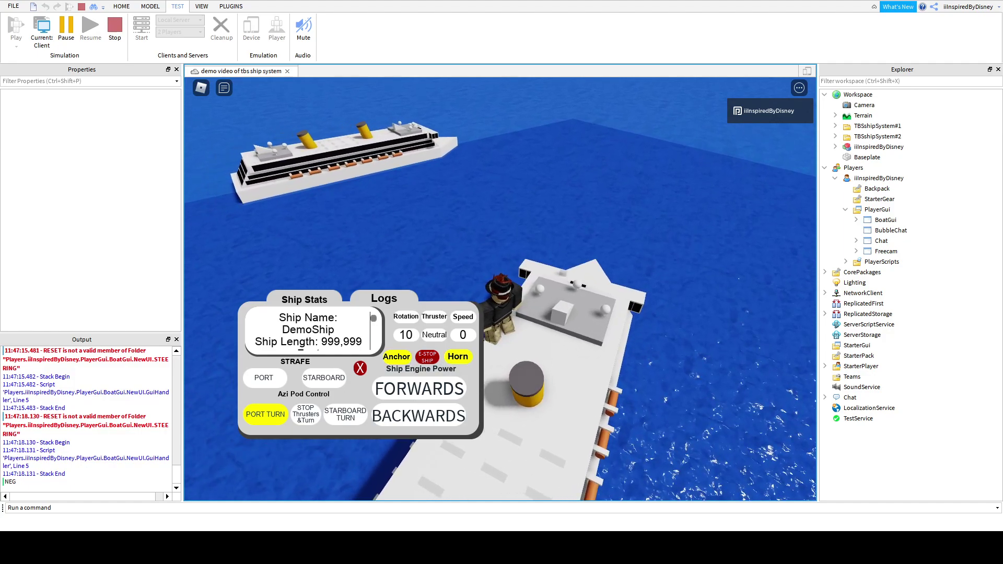
click(115, 32)
key(shift+F5)
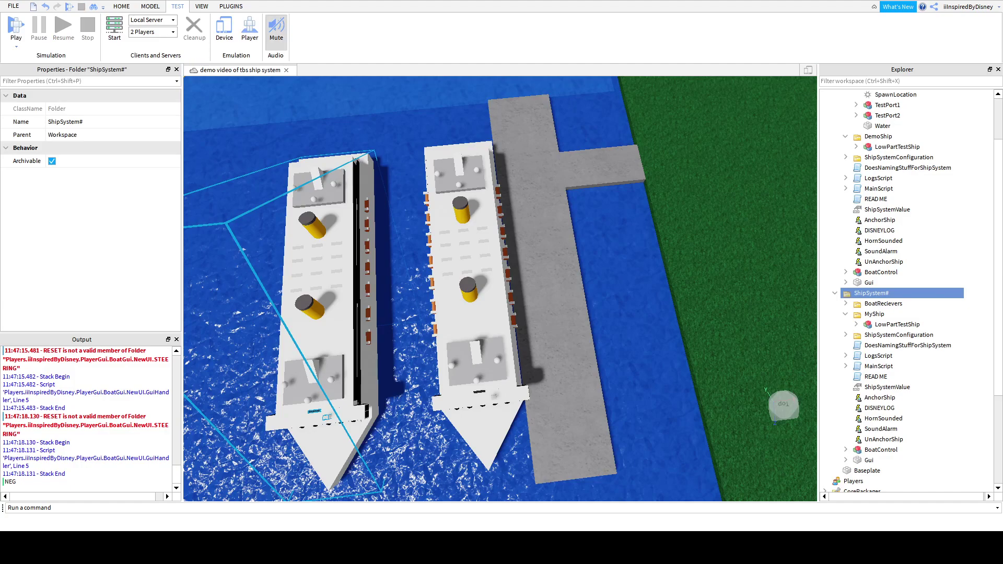
Paste the Big Tern ship model into the workspace and activate Building Tools by F3X.
scroll(500, 288, down, 5)
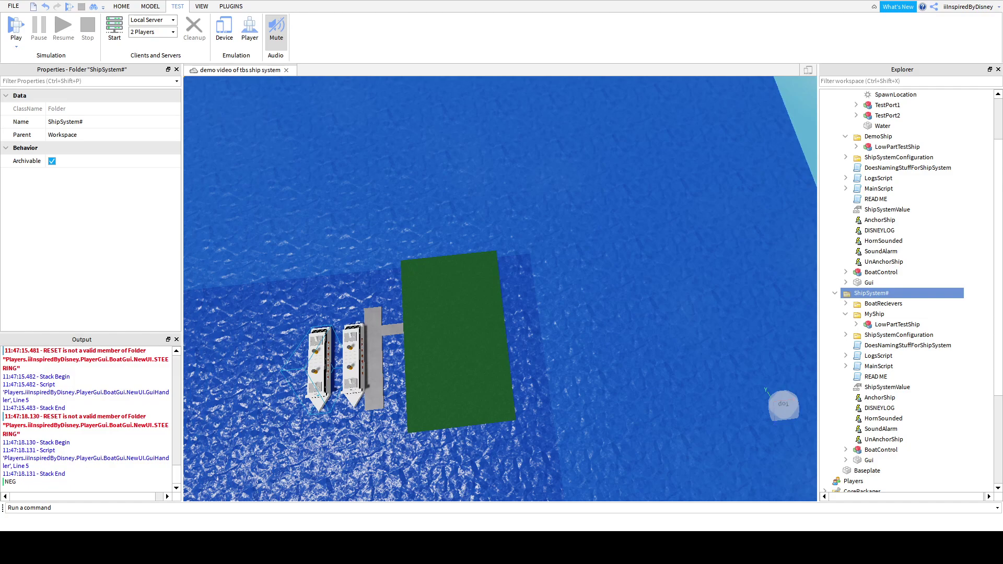
key(ctrl+v)
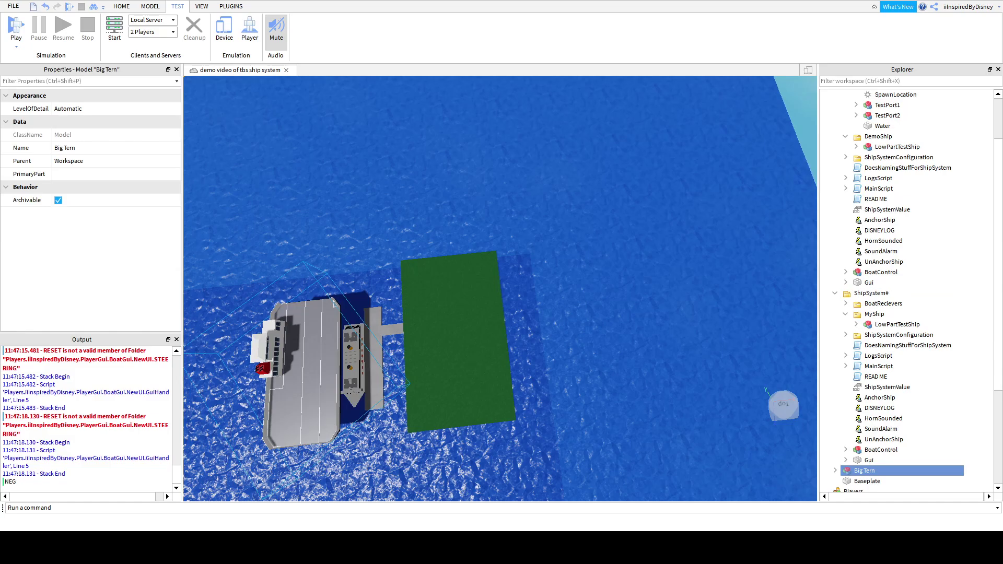
click(231, 6)
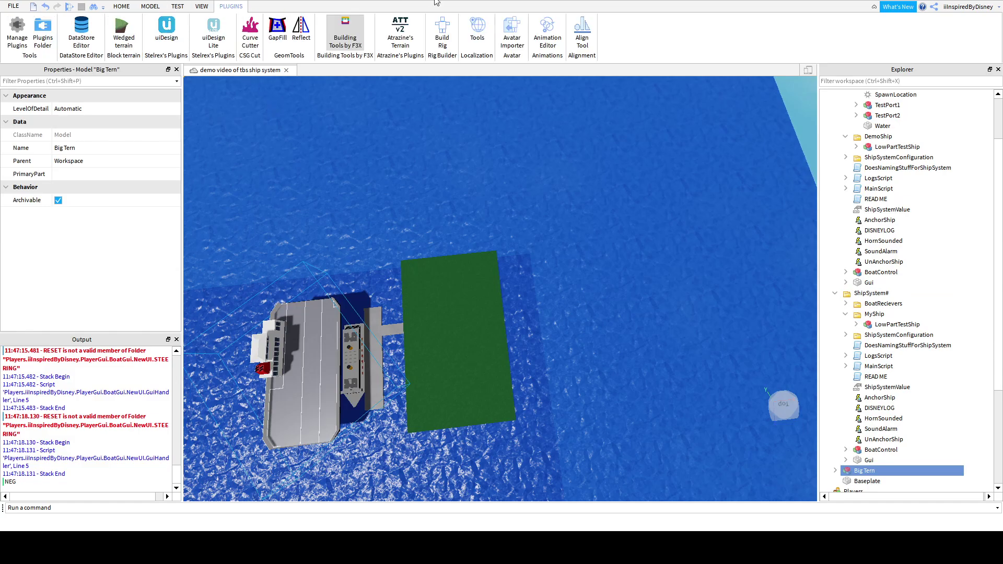
click(341, 35)
Move the Big Tern model across the water so it stands clear of the two existing ships.
key(w)
right_drag(399, 241, 399, 240)
key(z)
key(w)
drag(678, 272, 569, 258)
key(w)
key(w)
right_drag(568, 258, 466, 152)
drag(465, 152, 475, 249)
scroll(478, 253, down, 5)
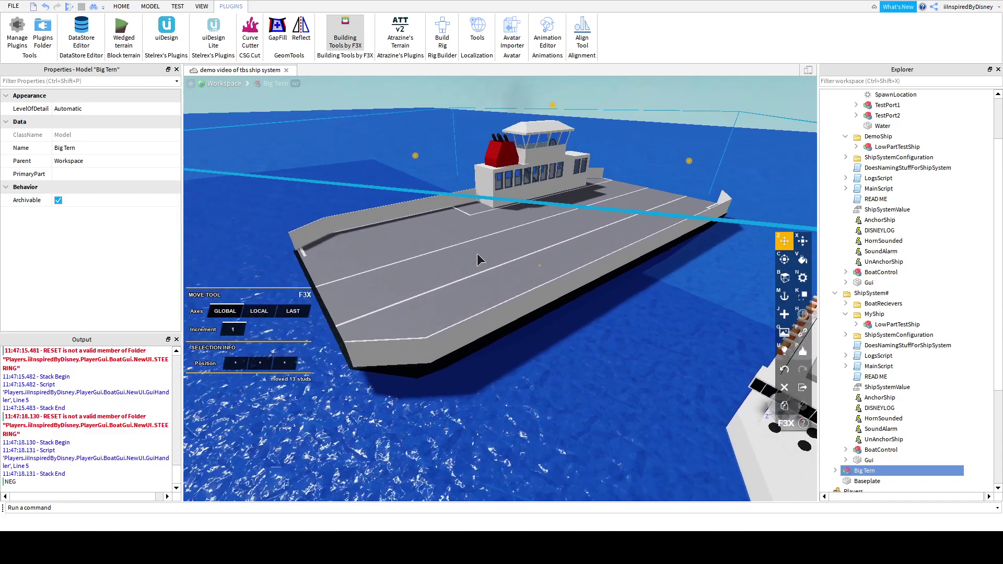
Select the Gui part and the BoatControl model of the ship system that contains MyShip.
key(w)
right_drag(495, 177, 423, 315)
key(s)
key(s)
scroll(423, 315, up, 5)
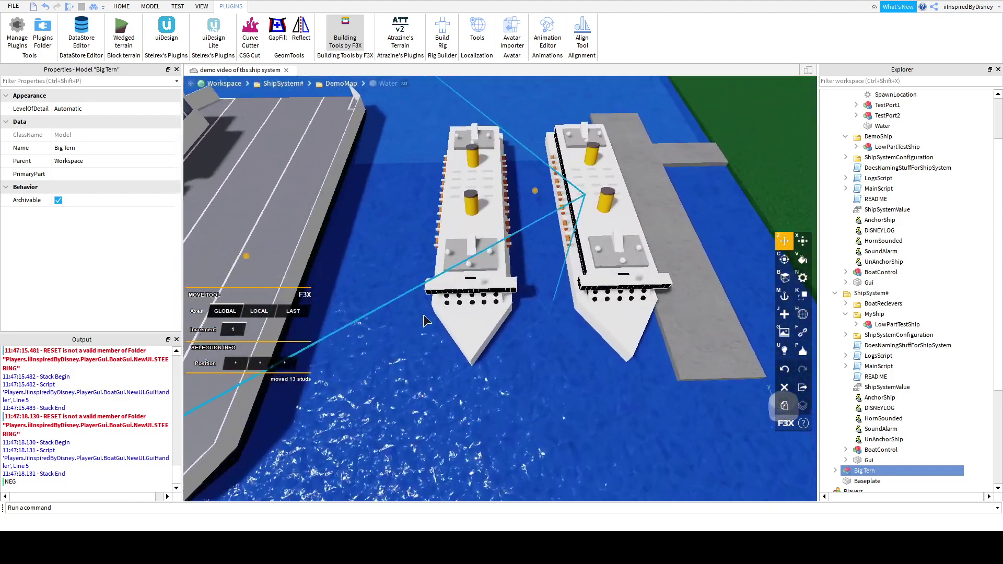
scroll(521, 263, up, 4)
click(548, 220)
right_drag(548, 221, 476, 226)
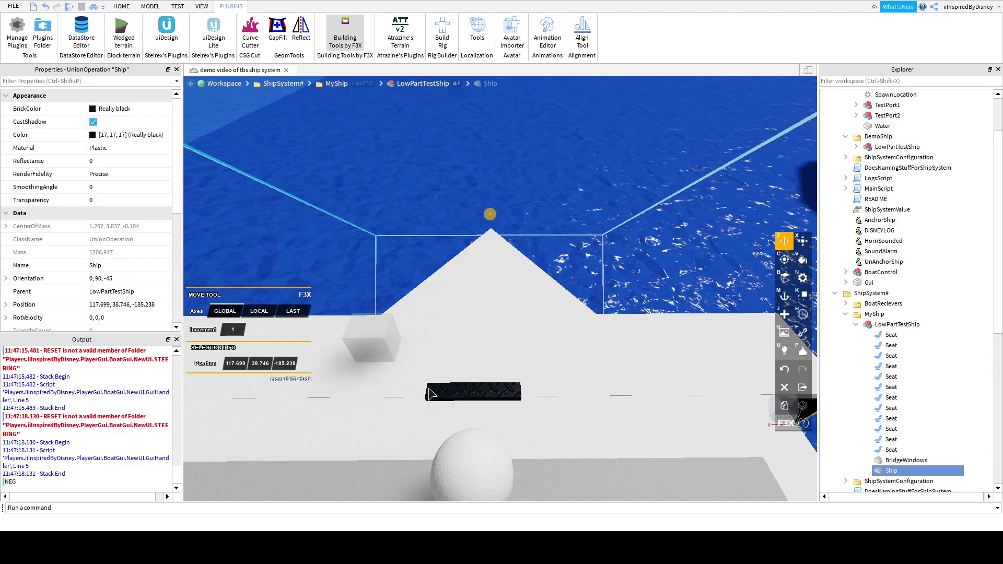
click(367, 356)
scroll(450, 275, down, 3)
right_drag(450, 275, 450, 275)
scroll(450, 276, up, 4)
scroll(450, 275, down, 5)
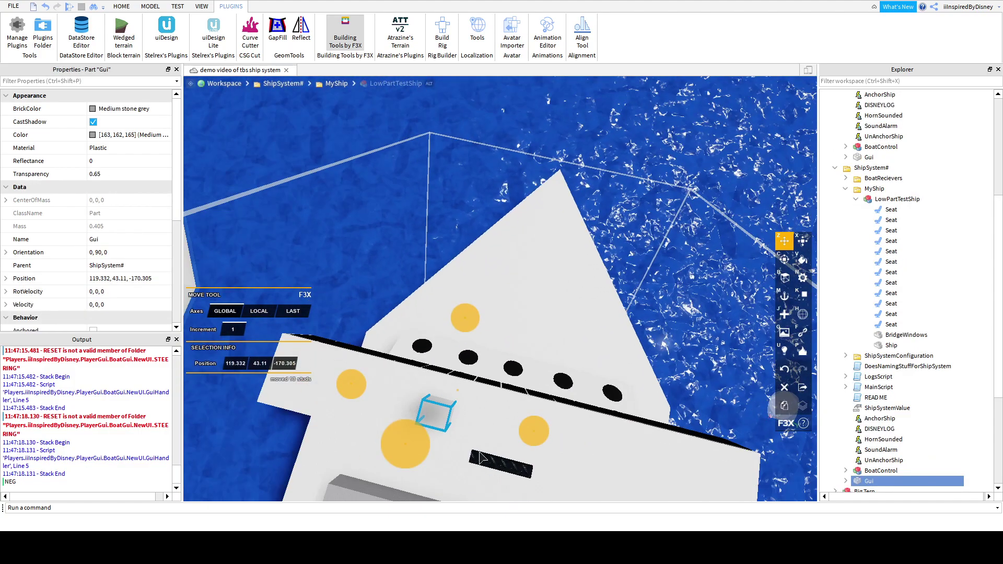
ctrl+click(882, 471)
Move the selected Gui part and BoatControl over the Big Tern's deck, about 48 studs across and 8 studs up.
right_drag(617, 334, 460, 305)
key(d)
drag(461, 304, 629, 255)
right_drag(617, 253, 605, 248)
drag(550, 352, 509, 126)
key(d)
drag(447, 228, 450, 229)
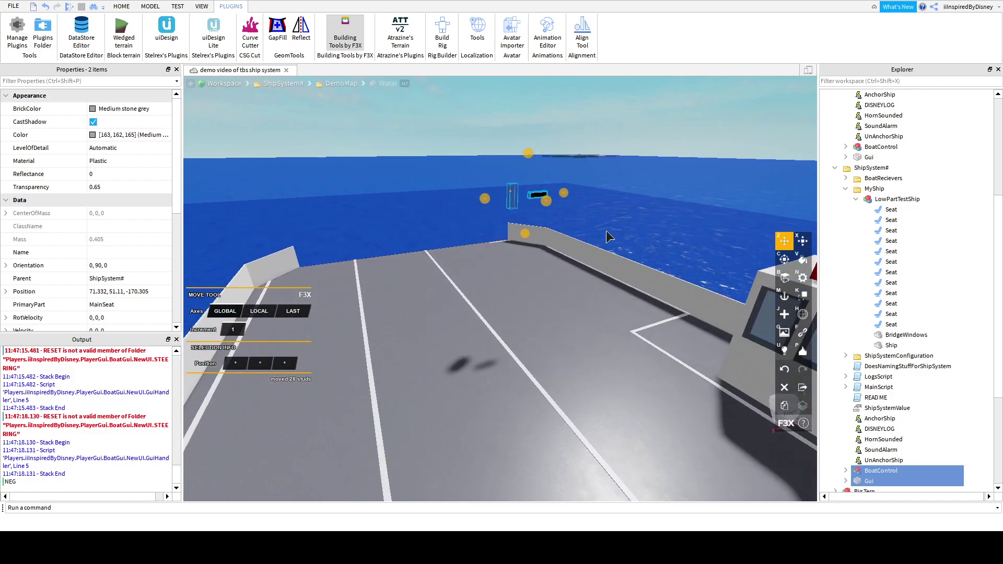
Rotate the selected Gui part and BoatControl 180 degrees horizontally, using a rotation increment of 180.
scroll(605, 231, up, 4)
right_drag(607, 231, 604, 234)
scroll(554, 241, down, 4)
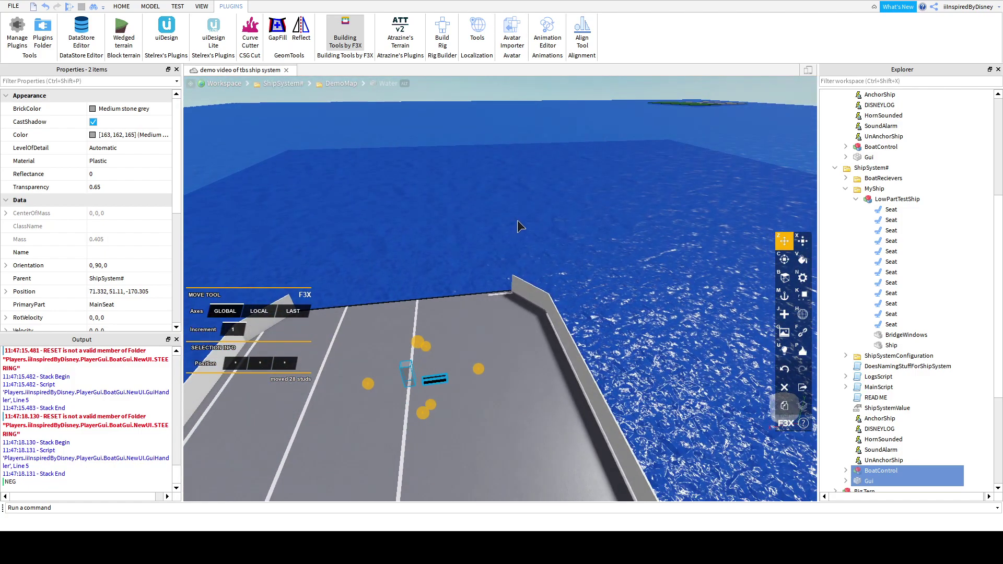
right_drag(517, 220, 517, 221)
scroll(516, 221, up, 3)
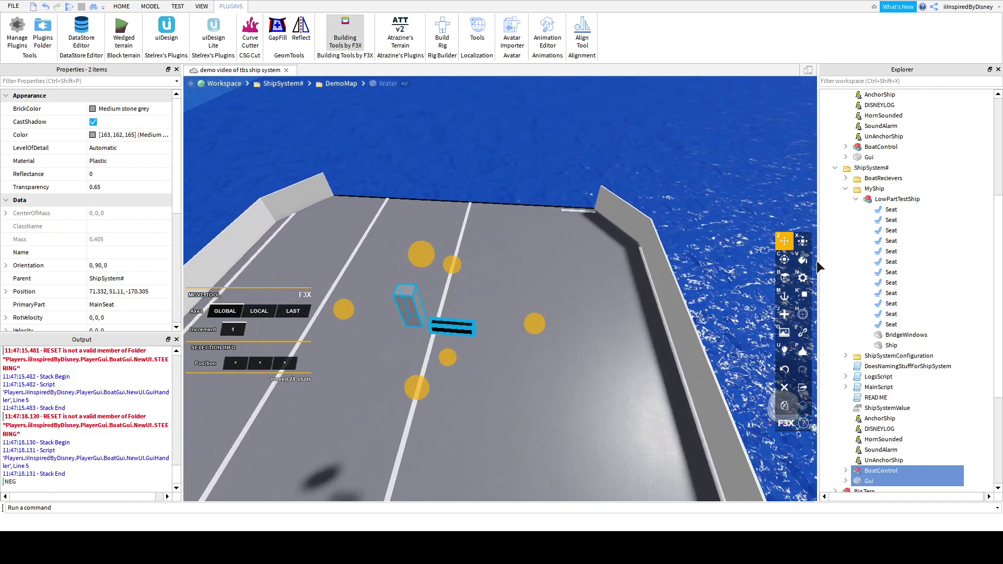
click(785, 261)
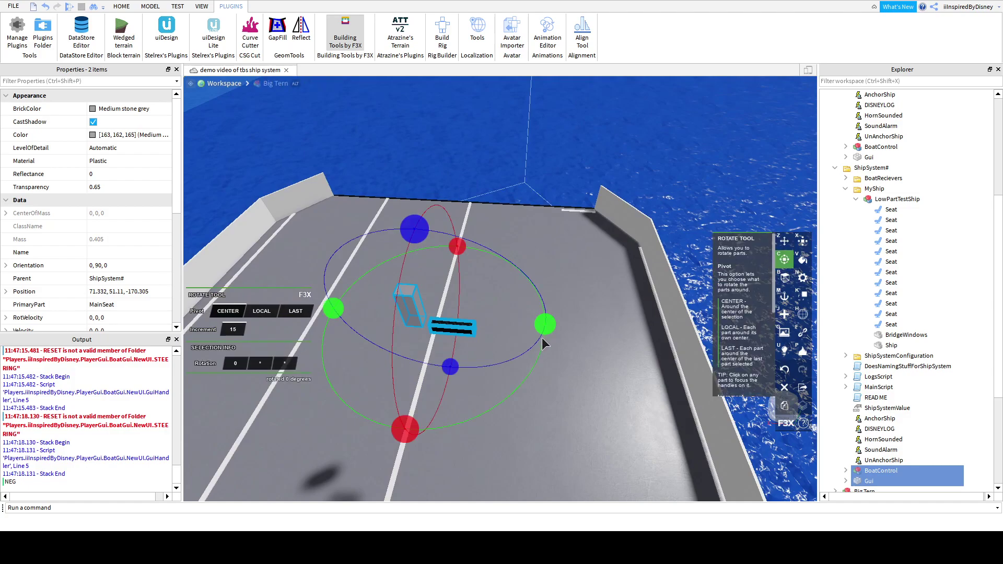
scroll(314, 329, up, 4)
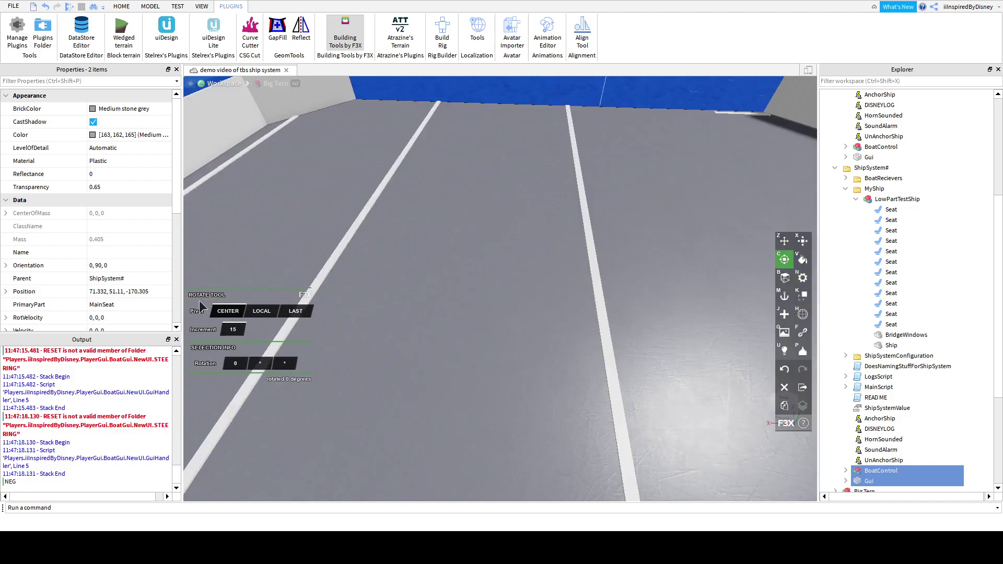
scroll(315, 340, down, 4)
scroll(314, 340, up, 2)
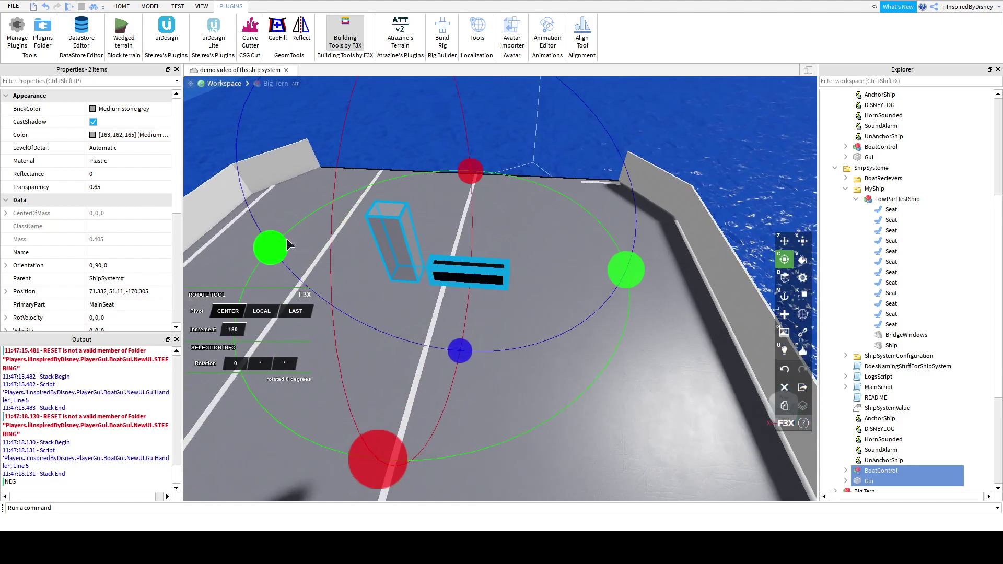
drag(361, 194, 534, 168)
Move the selected Gui part and BoatControl about 29.5 studs along the deck to the wheelhouse, using a 0.0001 increment.
right_drag(538, 177, 437, 340)
scroll(497, 226, down, 4)
scroll(497, 226, up, 3)
scroll(498, 227, down, 3)
key(z)
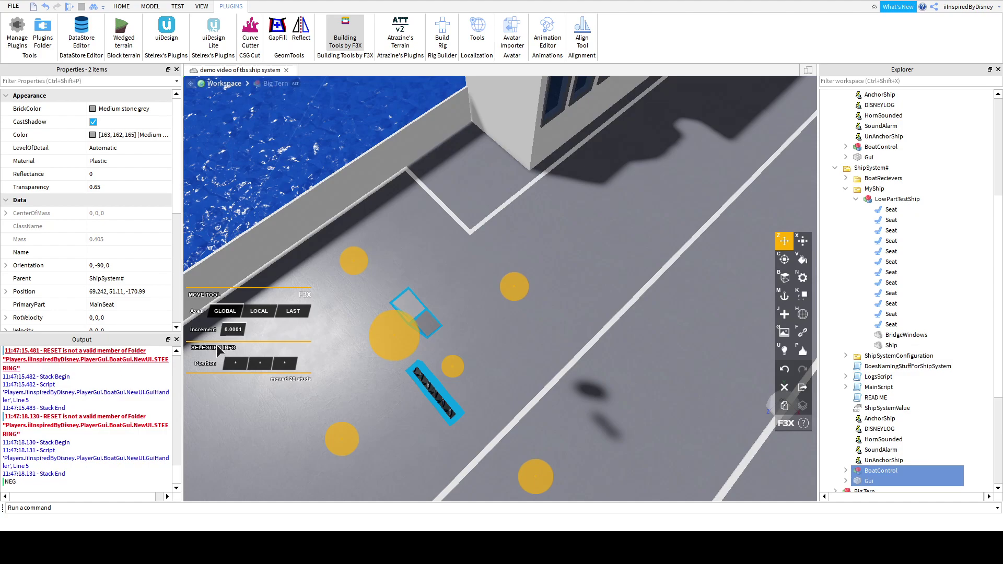
drag(346, 445, 447, 356)
right_drag(448, 355, 447, 354)
drag(448, 354, 532, 378)
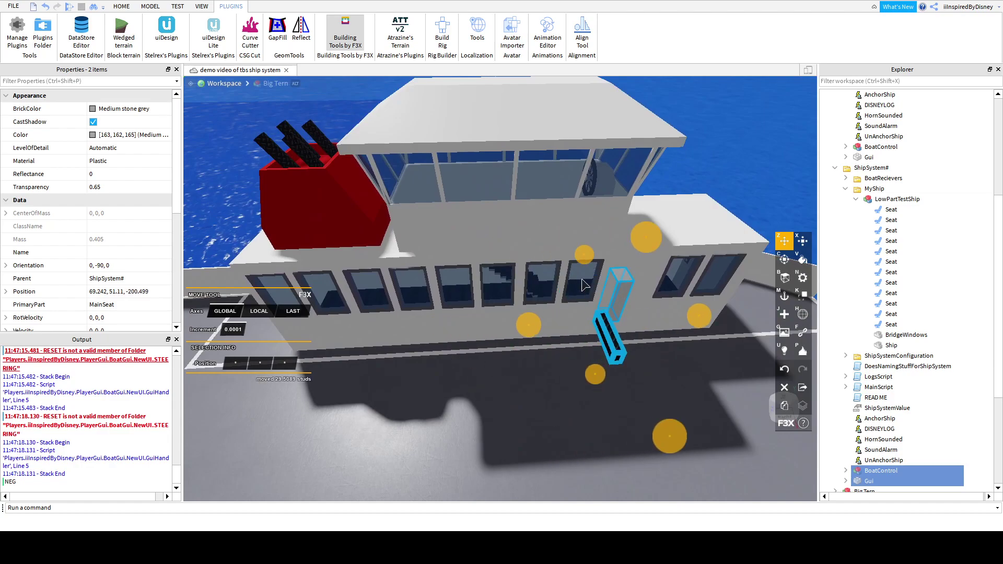
Move the selected Gui part and BoatControl about 11.8 studs sideways into the Big Tern's bridge, near the ship's wheel.
drag(584, 256, 584, 256)
right_drag(584, 256, 585, 257)
drag(584, 256, 584, 257)
right_drag(585, 257, 585, 257)
drag(584, 257, 584, 257)
right_drag(584, 257, 585, 258)
drag(584, 257, 584, 257)
right_drag(584, 258, 584, 257)
drag(584, 257, 584, 257)
right_drag(584, 257, 584, 257)
drag(584, 258, 352, 234)
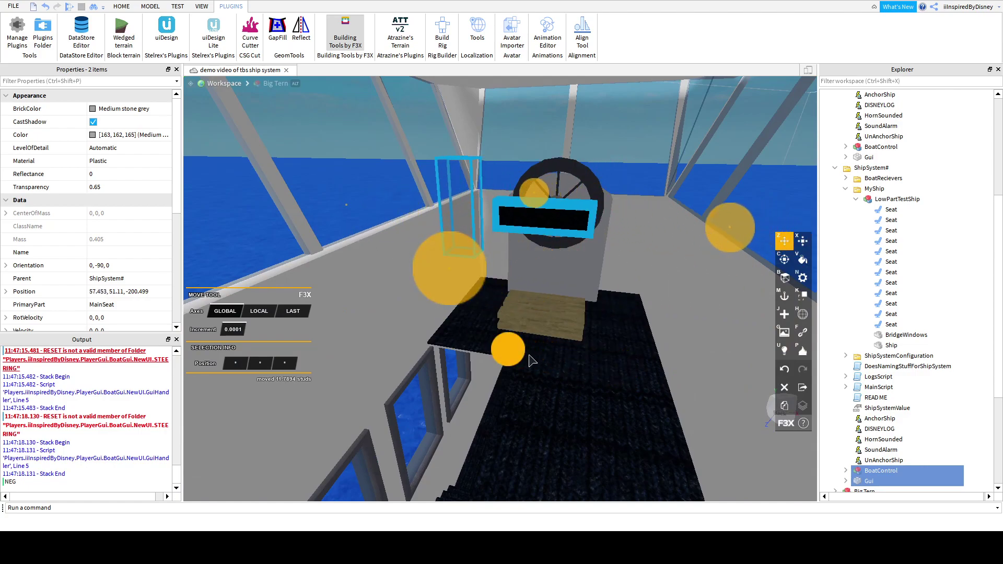
Lower the selected Gui part and BoatControl towards the bridge floor at the foot of the ship's wheel.
drag(510, 351, 501, 377)
drag(512, 162, 516, 143)
click(530, 385)
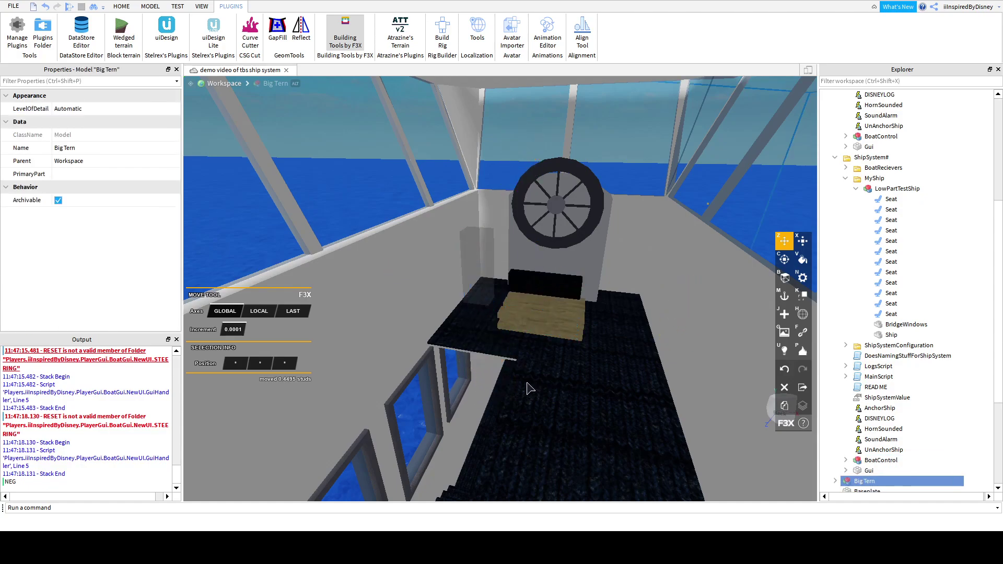
Select the Gui part alone and move it up against the ship's wheel on the bridge.
click(482, 278)
drag(441, 313, 465, 289)
right_drag(473, 284, 486, 305)
scroll(486, 304, down, 1)
drag(596, 213, 652, 224)
right_drag(642, 224, 579, 266)
drag(561, 257, 596, 151)
Resize the Gui part to 0.5 × 1.782 × 2.254 studs so it encloses the ship's wheel, using a 0.001 increment.
key(x)
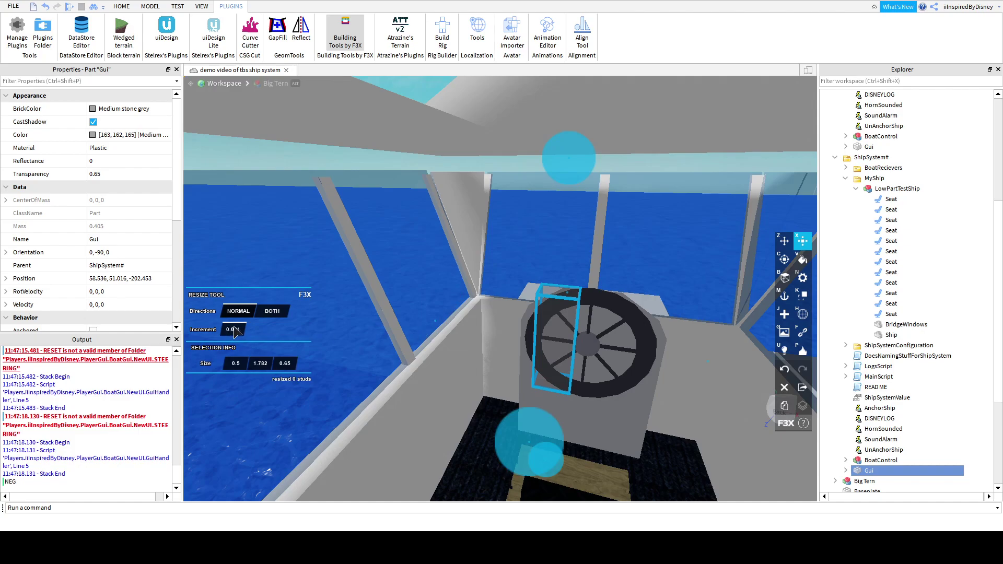
drag(432, 324, 414, 330)
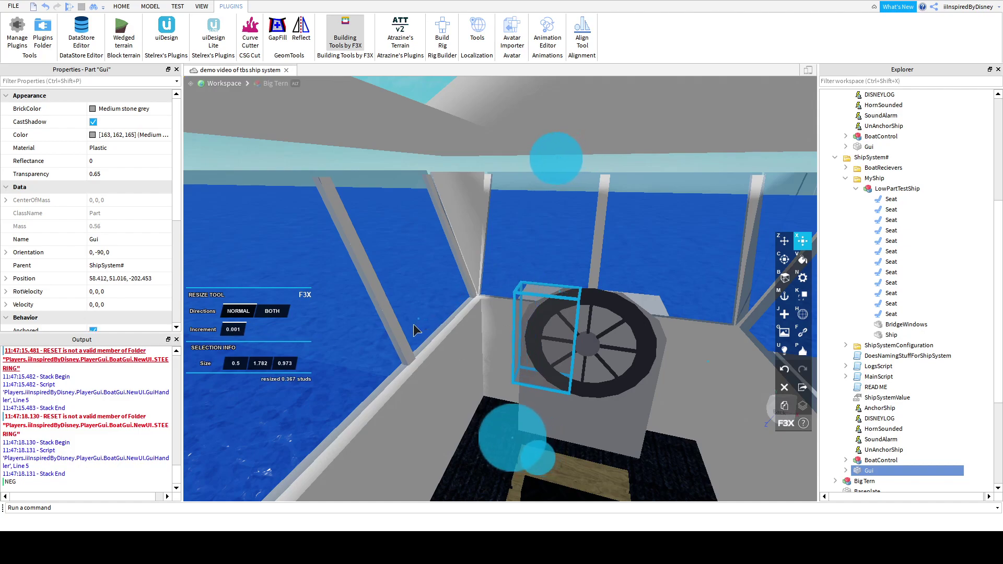
drag(709, 368, 808, 382)
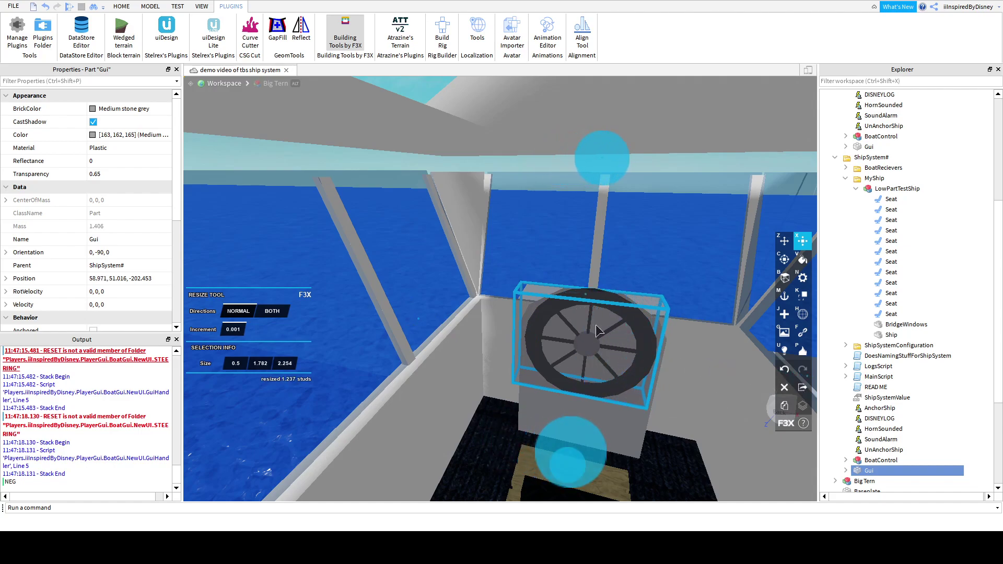
Set the Gui part's transparency to 1.
text(n)
text(1)
key(Return)
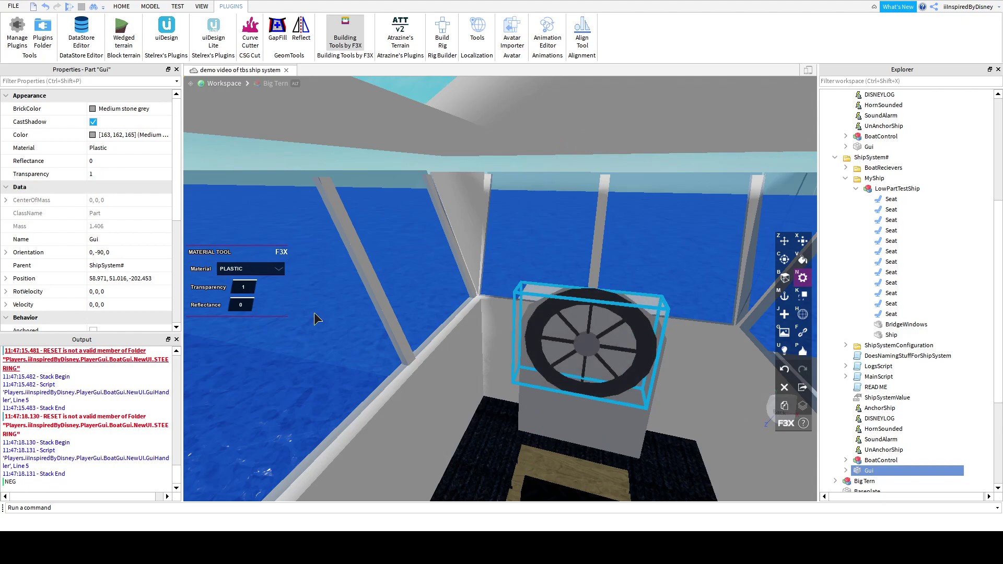
Turn off collision for the Gui part around the ship's wheel.
scroll(478, 301, up, 3)
right_drag(477, 301, 475, 299)
key(k)
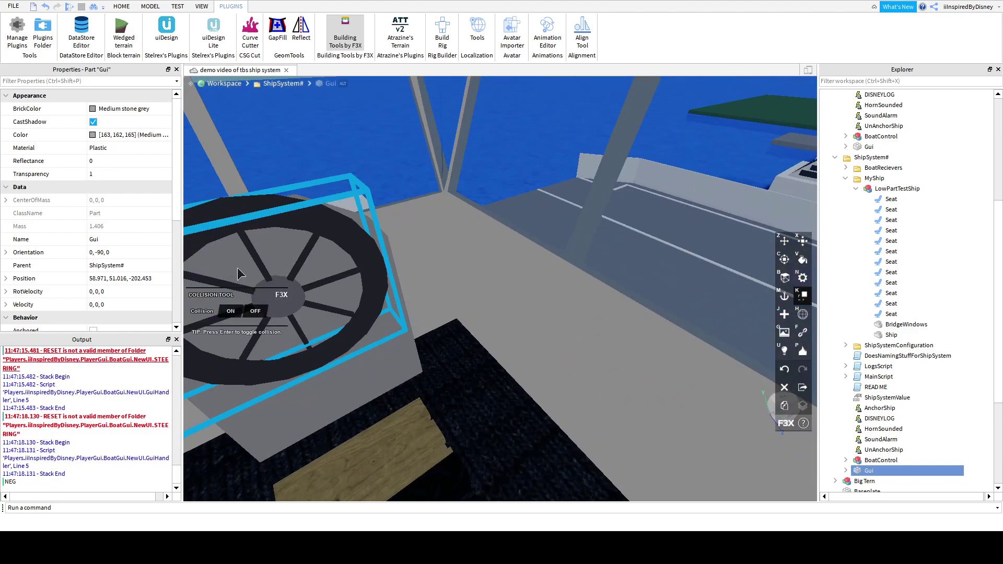
scroll(383, 286, down, 3)
right_drag(383, 285, 390, 290)
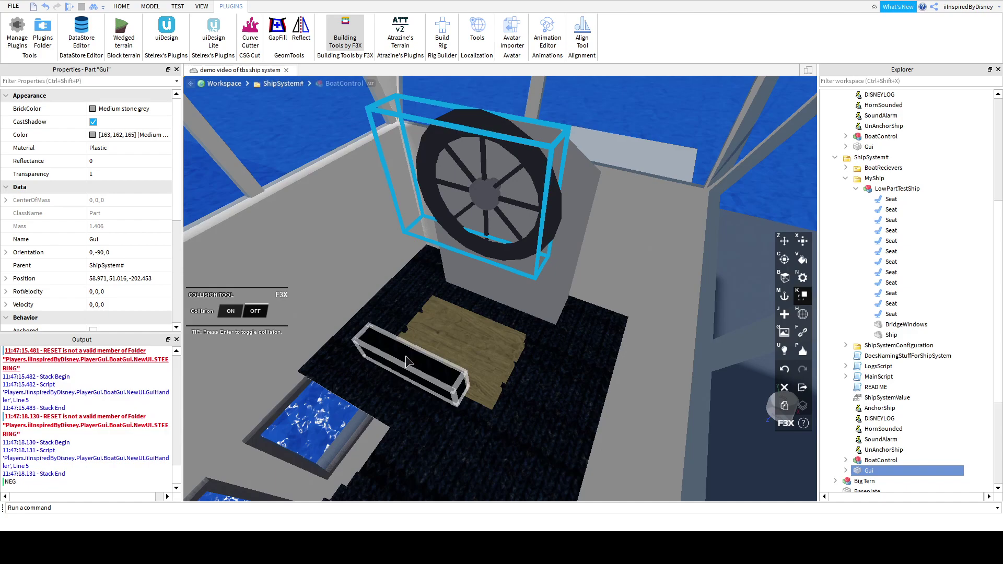
Select the BoatControl seat model on the bridge floor with the Anchor tool active.
key(m)
right_drag(406, 356, 403, 358)
right_drag(324, 342, 399, 423)
click(397, 387)
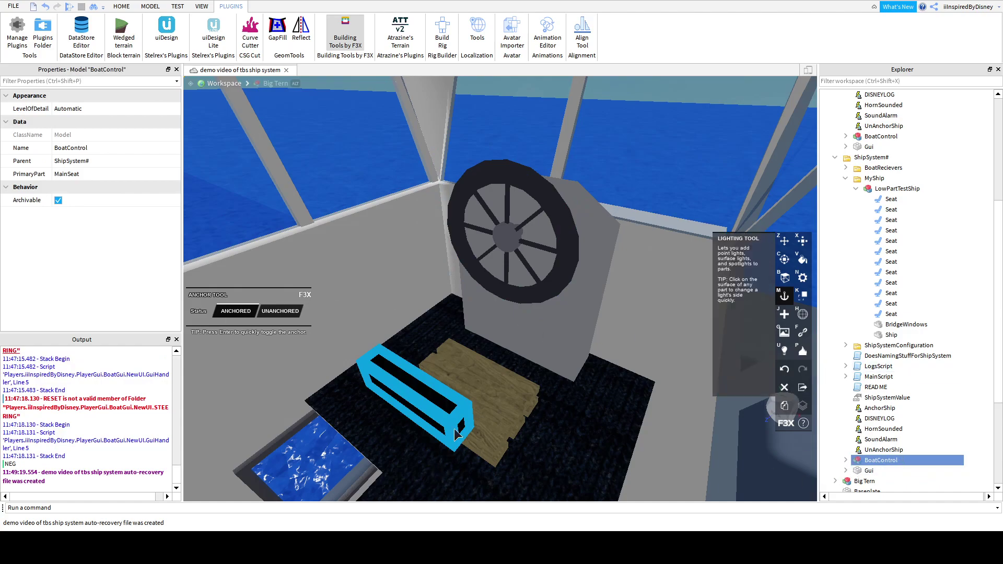
Select the whole Big Tern model and anchor it.
right_drag(461, 416, 486, 350)
scroll(485, 350, down, 5)
scroll(486, 350, down, 3)
click(486, 350)
key(f)
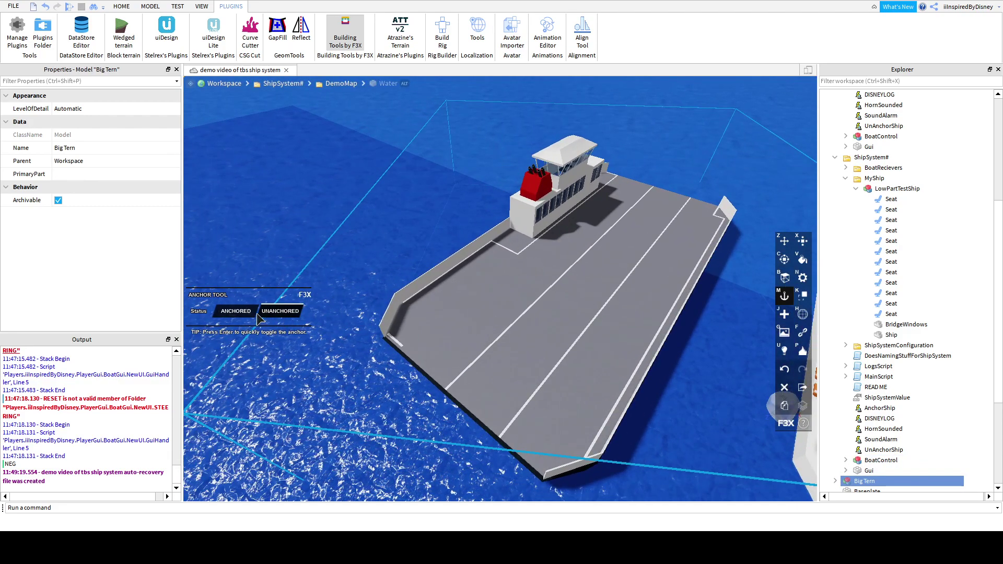
click(253, 313)
right_drag(466, 337, 466, 337)
scroll(465, 338, up, 3)
scroll(466, 340, down, 5)
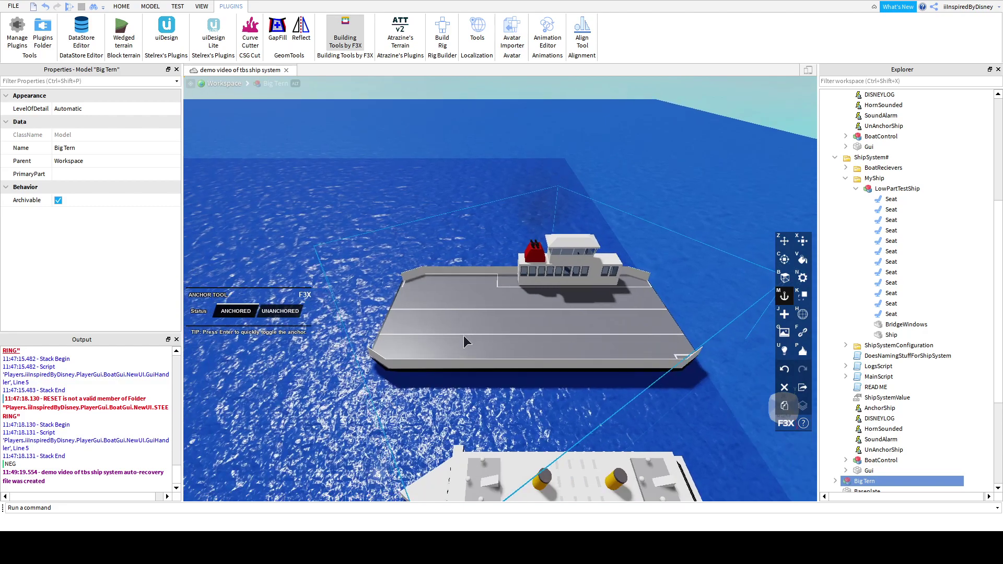
Move the Big Tern model 100 studs across the water, away from the other ships, using a 100-stud increment.
key(z)
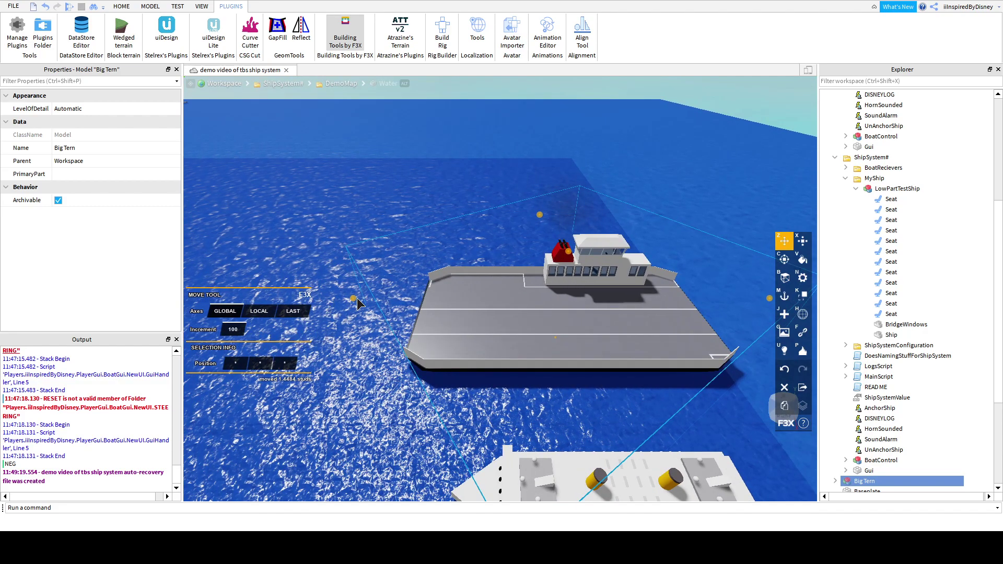
key(a)
drag(354, 298, 289, 291)
key(s)
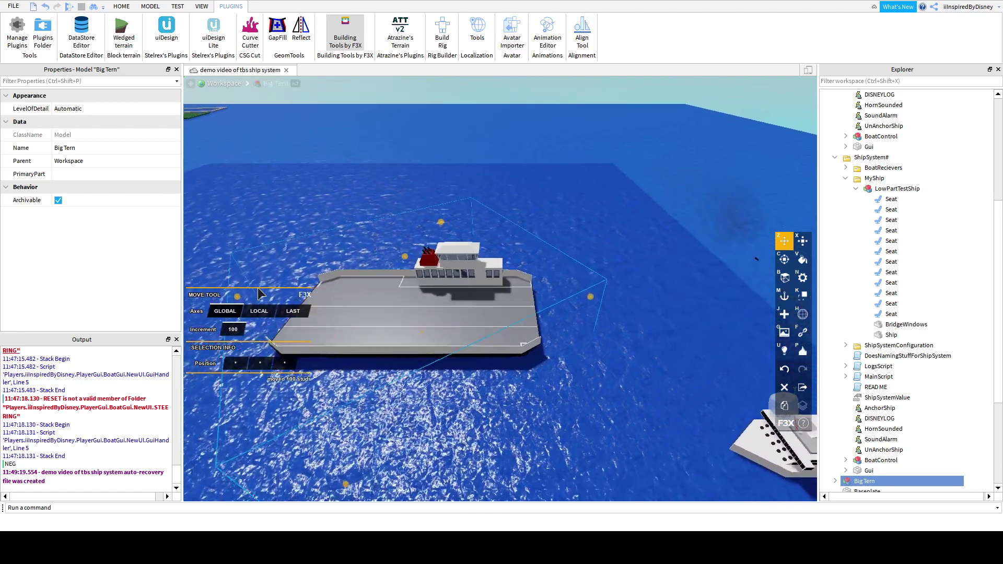
Ungroup the Big Tern model into its separate parts.
scroll(428, 315, up, 5)
click(428, 315)
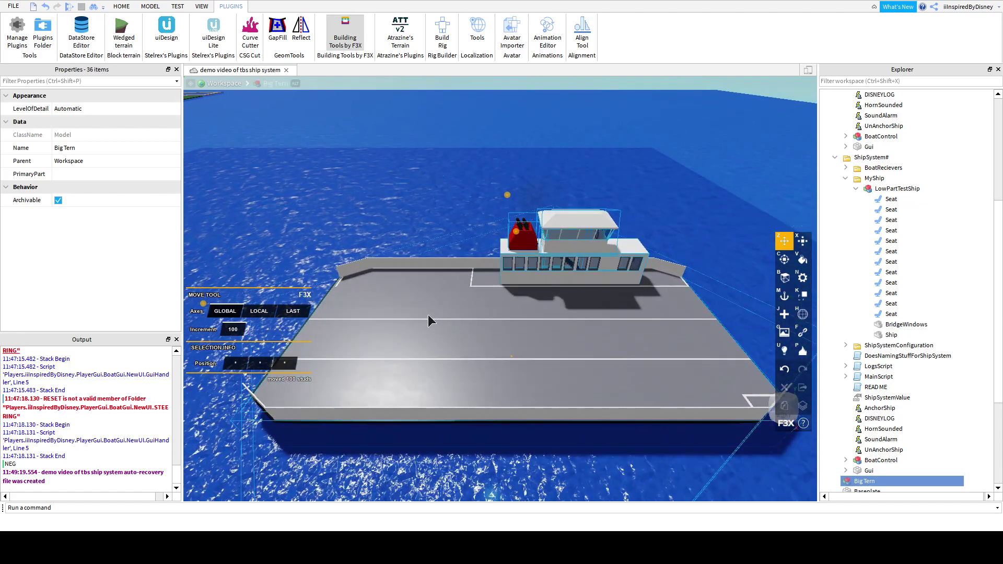
scroll(431, 311, down, 8)
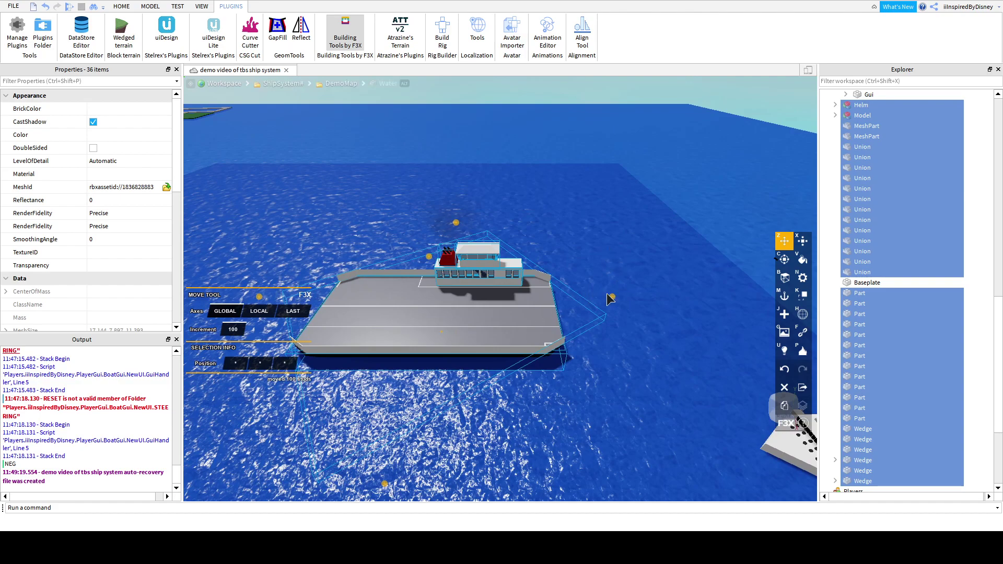
Move the ungrouped Big Tern parts 100 studs back beside the other two ships.
key(d)
drag(613, 297, 659, 341)
key(w)
key(w)
key(d)
key(s)
key(a)
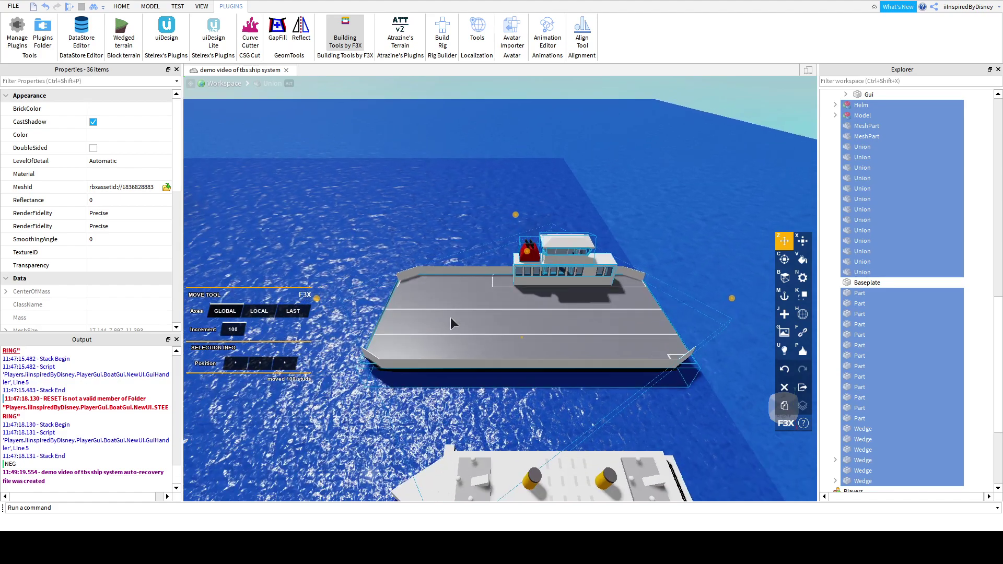
Unanchor the ungrouped Big Tern parts and add the BoatControl model and Gui part to the selection.
key(m)
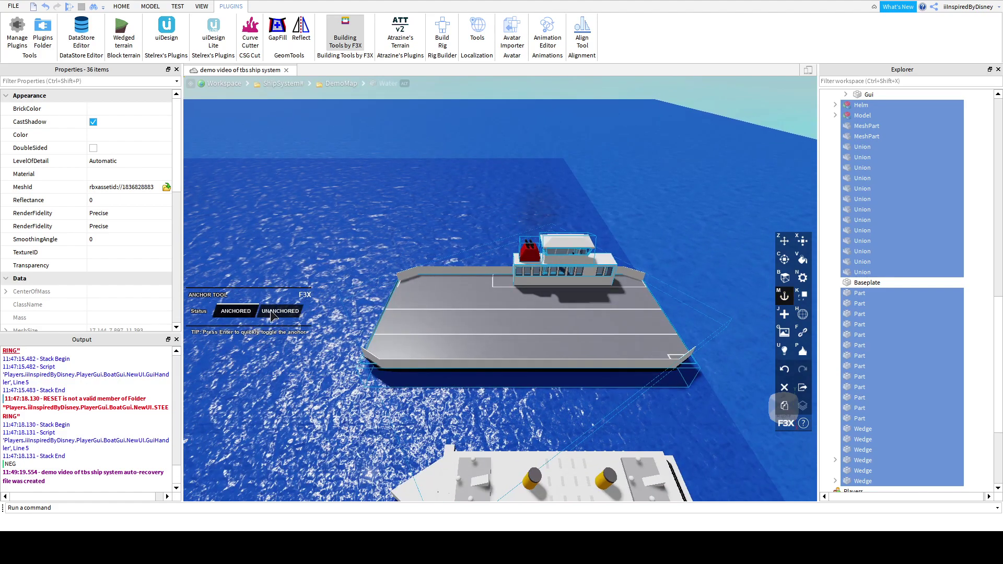
click(271, 313)
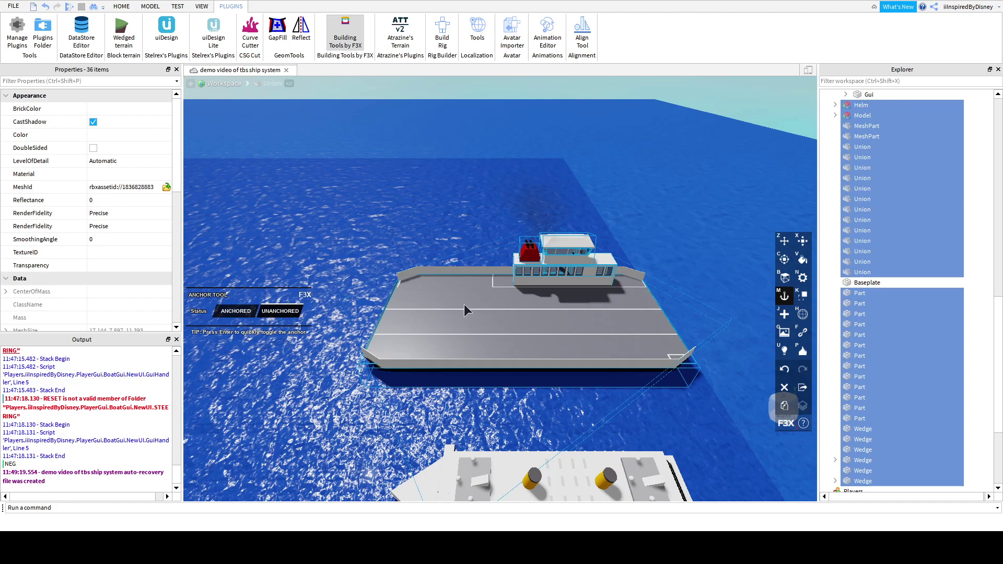
right_drag(387, 213, 390, 206)
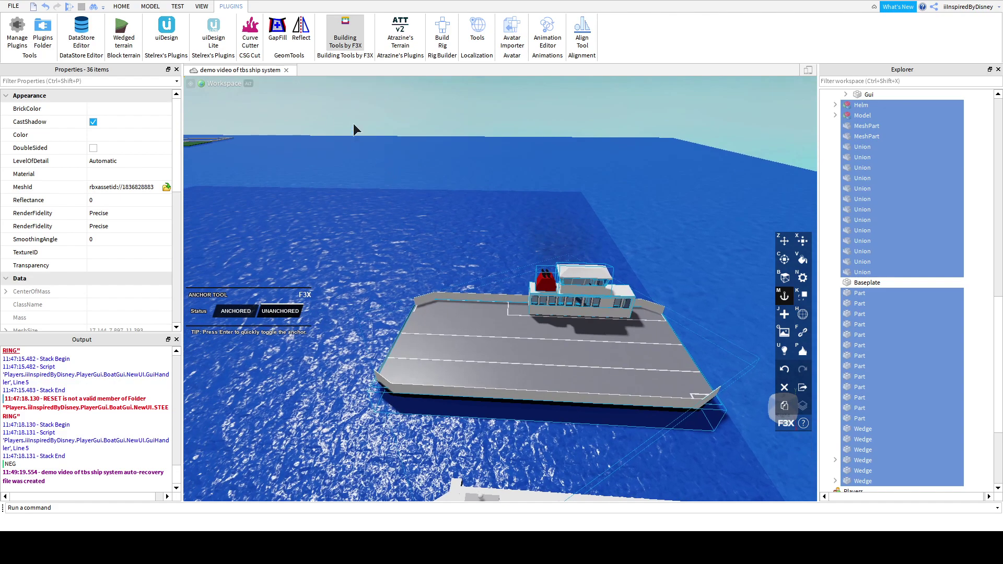
drag(349, 114, 738, 324)
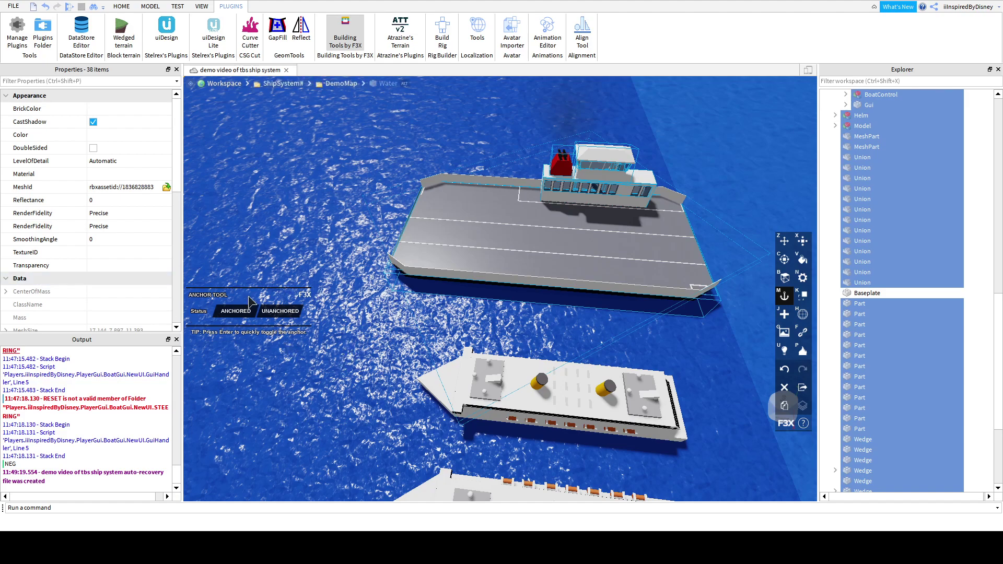
Break the existing welds of the selected Big Tern, BoatControl and Gui parts, then weld them all to the last selected part.
click(803, 334)
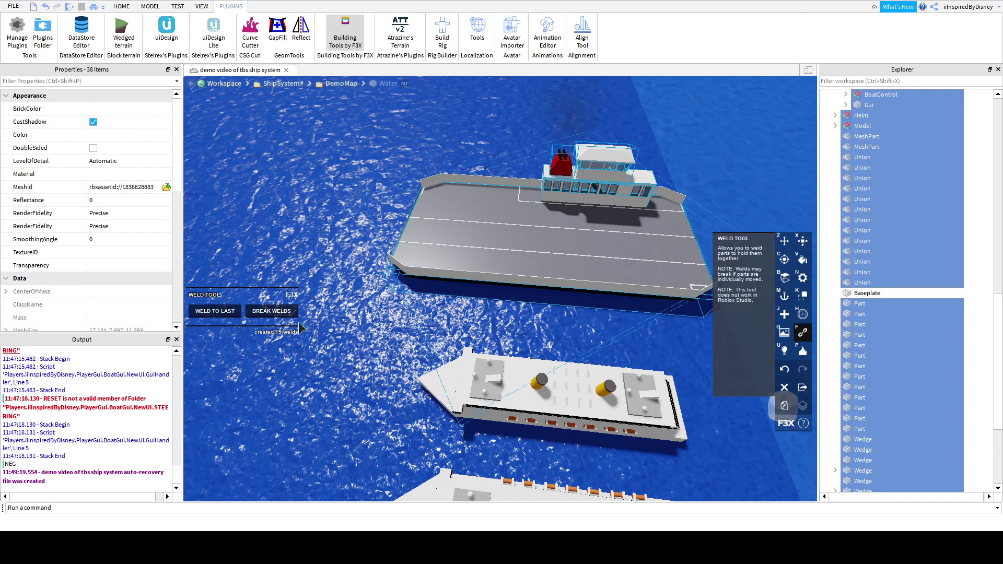
click(259, 310)
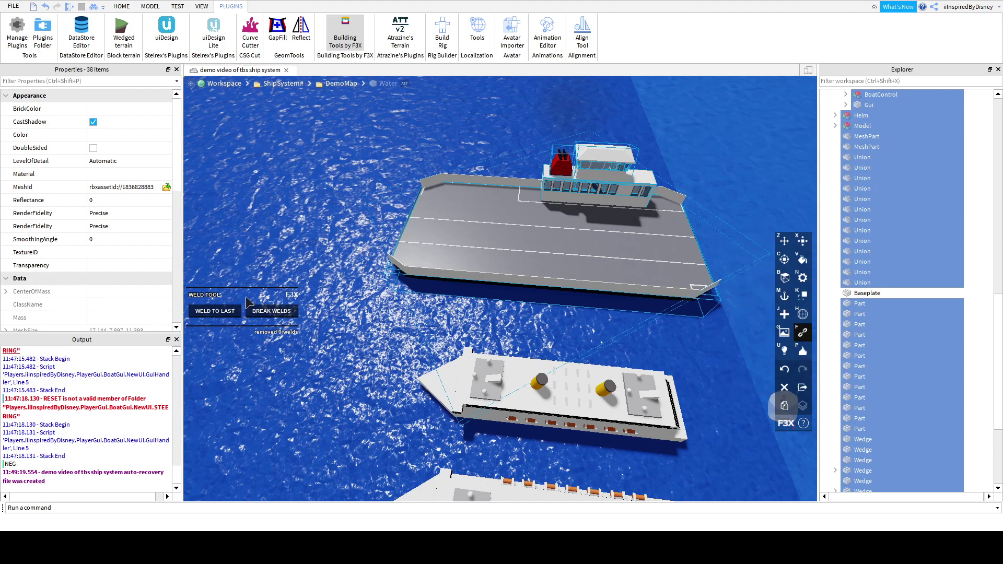
click(219, 317)
Create a new spawn location part on the dock beside the ships.
right_drag(618, 237, 618, 238)
key(w)
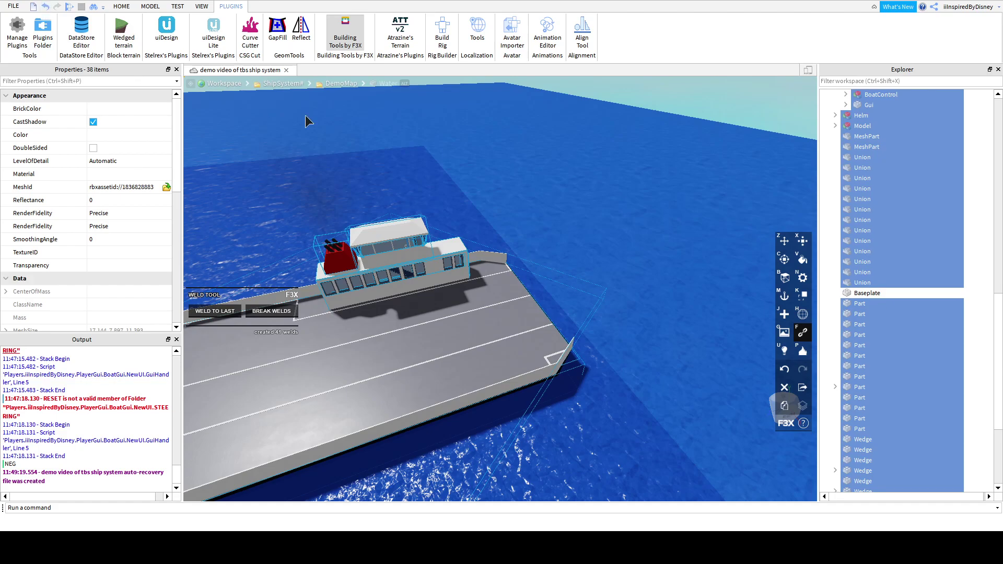
key(s)
right_drag(352, 129, 384, 130)
key(j)
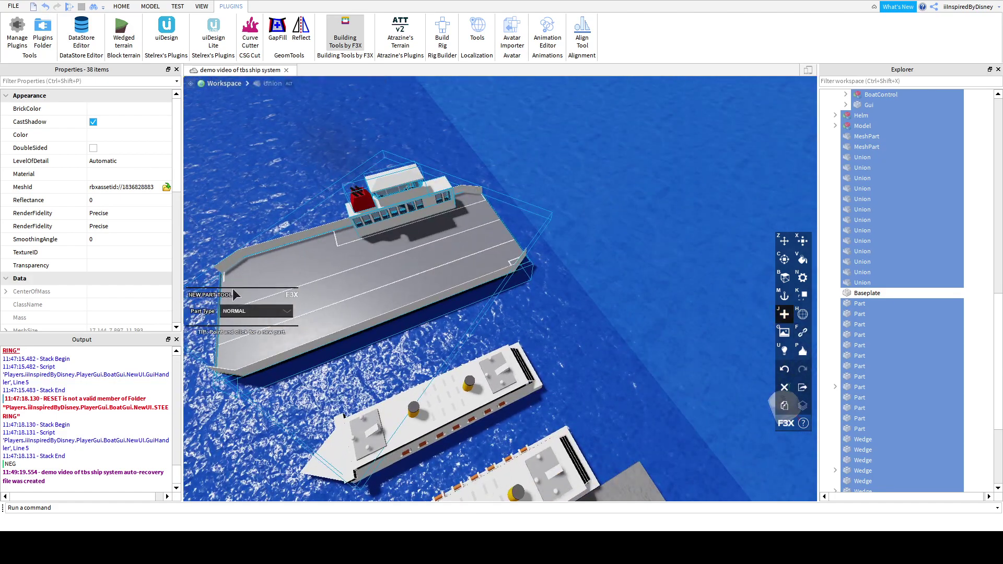
click(245, 311)
key(s)
click(253, 417)
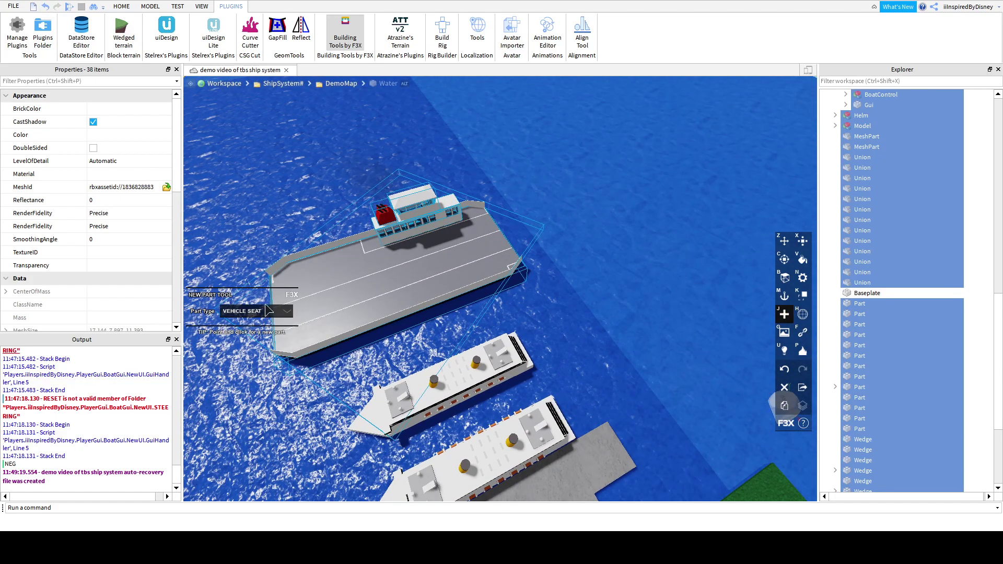
click(267, 312)
click(259, 426)
scroll(525, 355, up, 4)
click(529, 339)
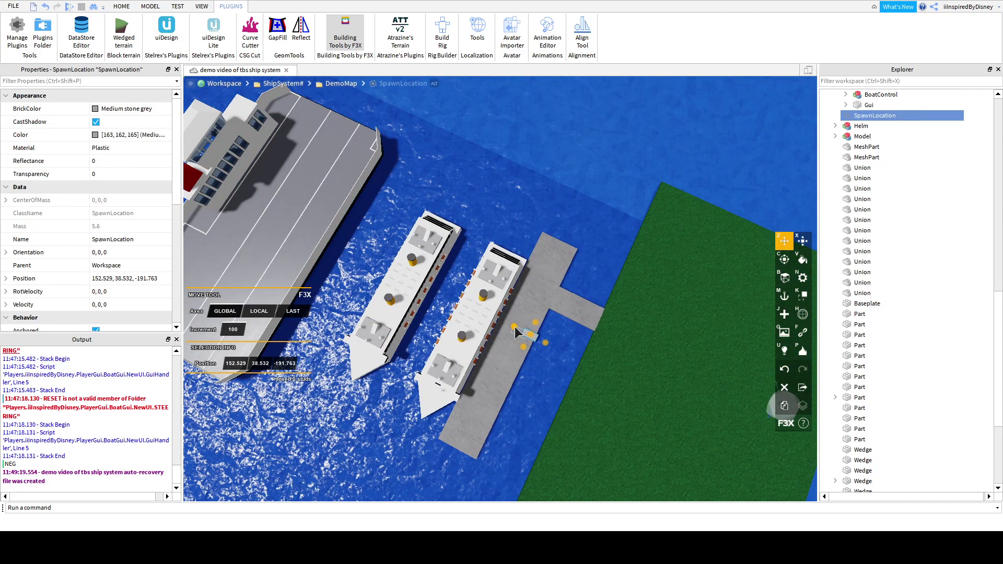
Move the spawn location 100 studs along the global X axis, away from the dock and over beside the Big Tern.
key(a)
drag(514, 328, 387, 282)
key(w)
right_drag(386, 282, 400, 223)
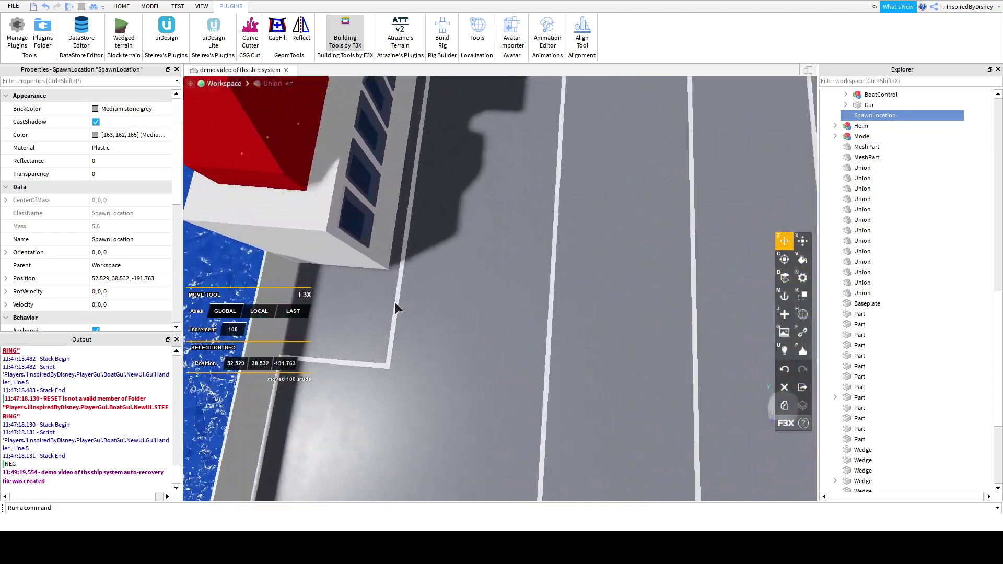
key(a)
key(s)
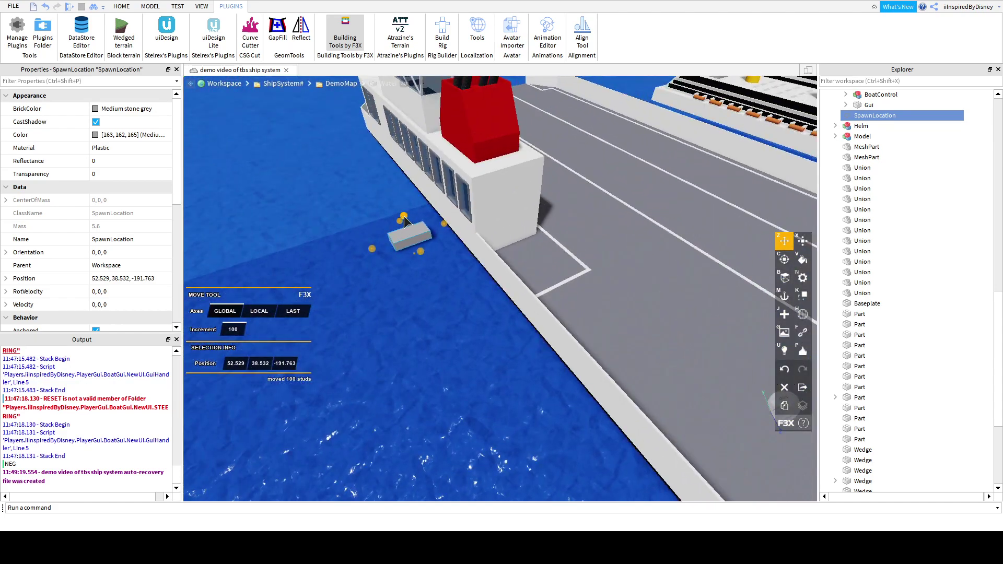
Using a 0.001 move increment, raise the spawn location about 11.8 studs and shift it about 22.7 studs sideways over the Big Tern's deck.
right_drag(386, 128, 379, 130)
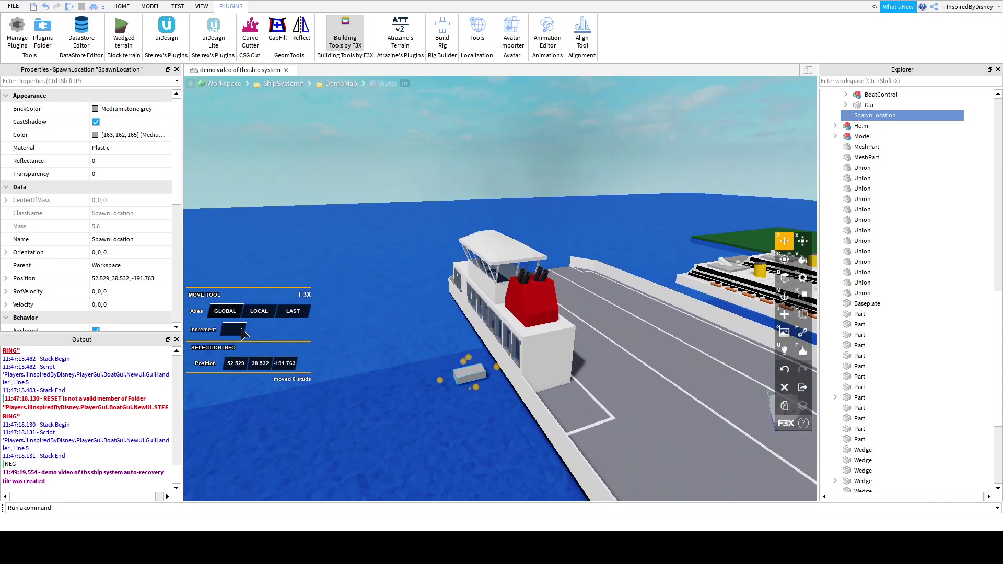
text(01)
scroll(393, 413, up, 3)
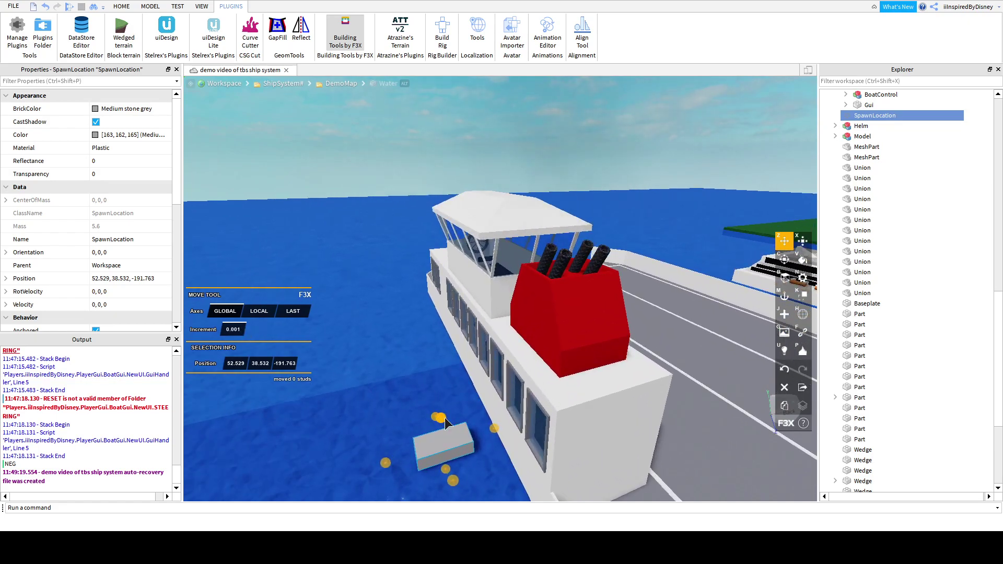
drag(445, 419, 456, 256)
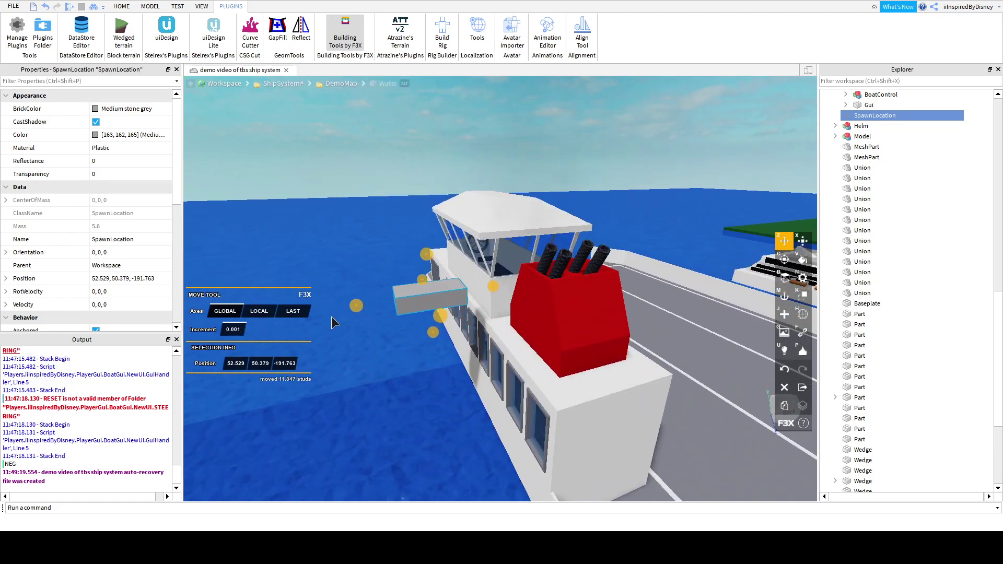
drag(360, 308, 425, 270)
key(d)
right_drag(426, 268, 432, 262)
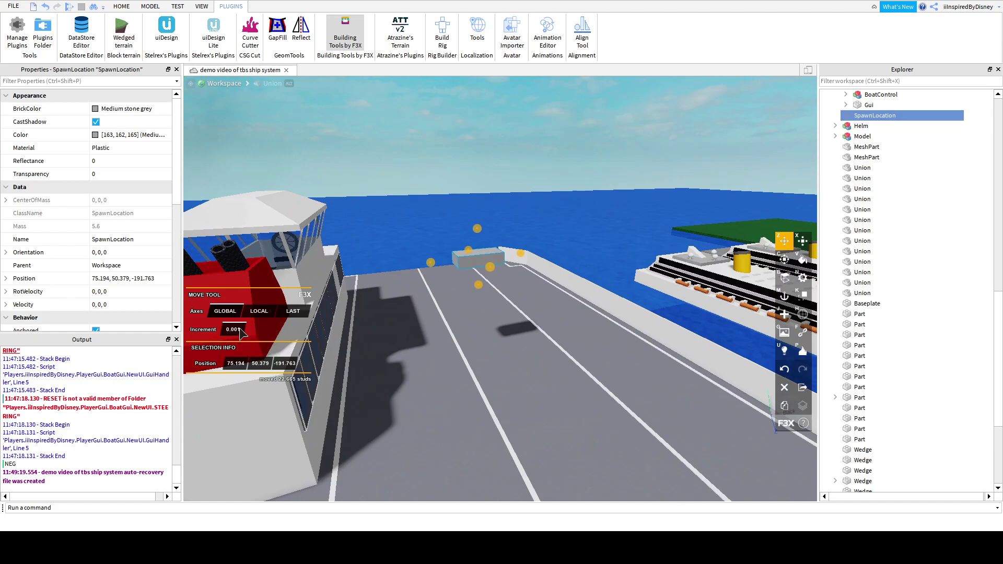
Turn off collision on the spawn location, then run a brief playtest and stop it.
key(k)
click(256, 312)
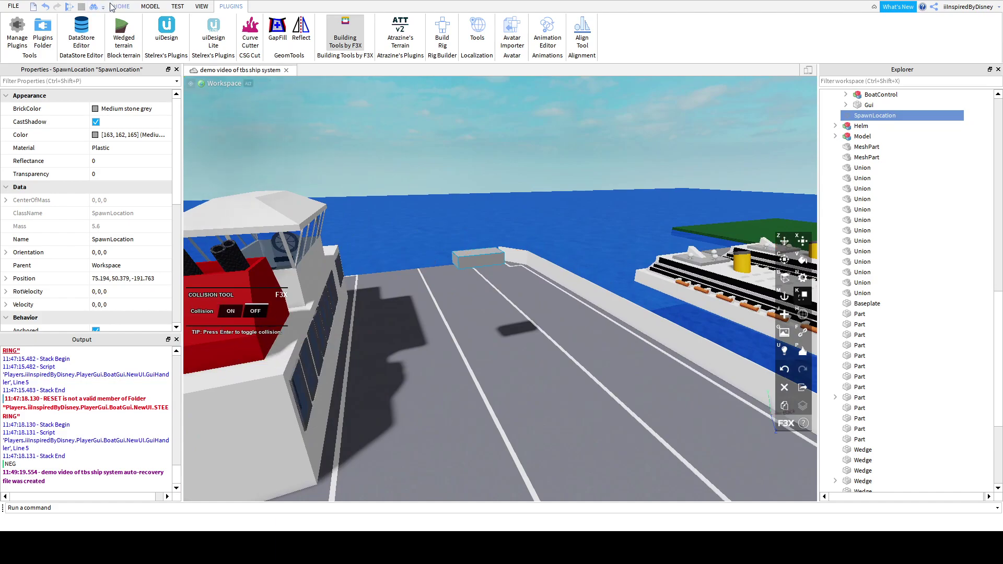
key(m)
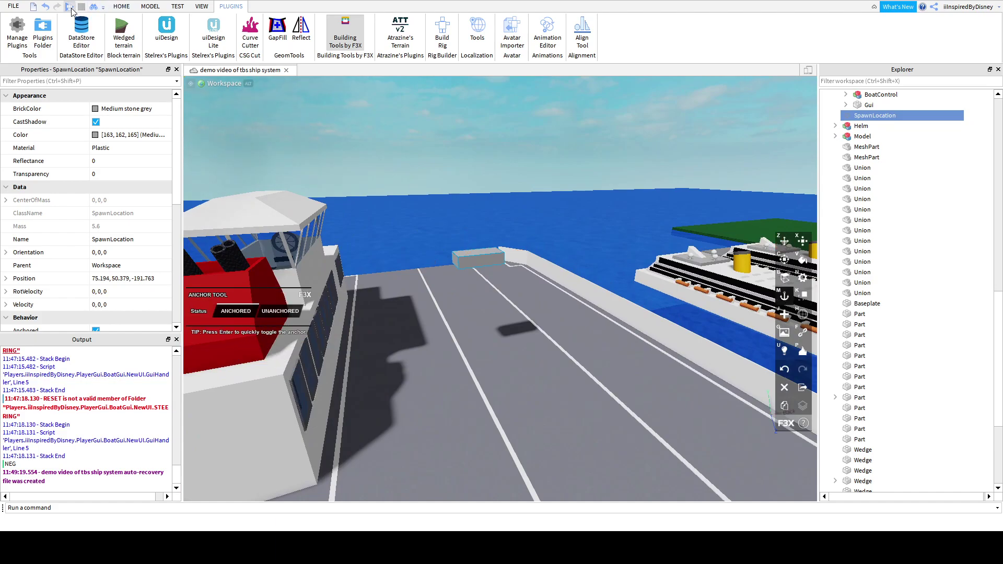
click(72, 9)
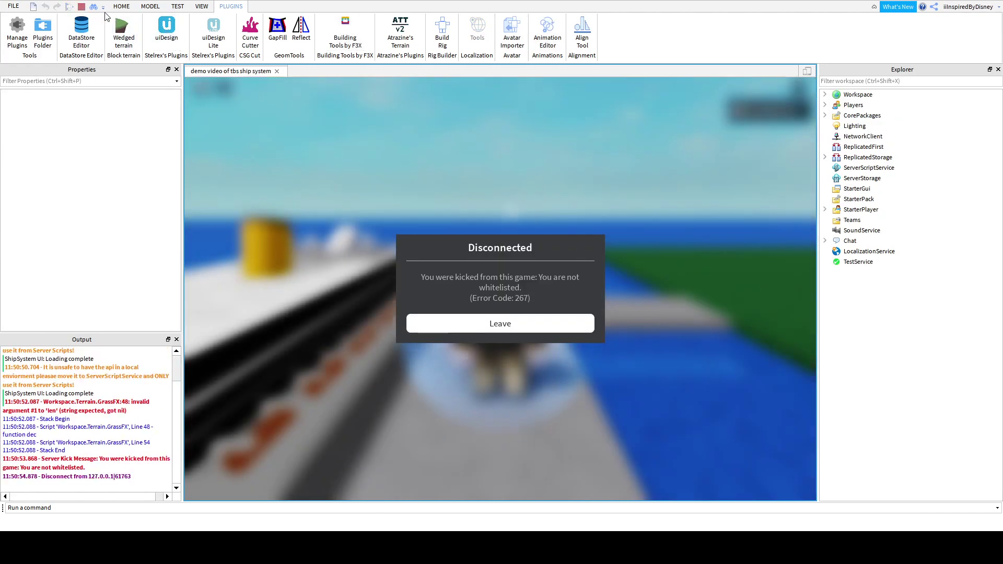
click(81, 6)
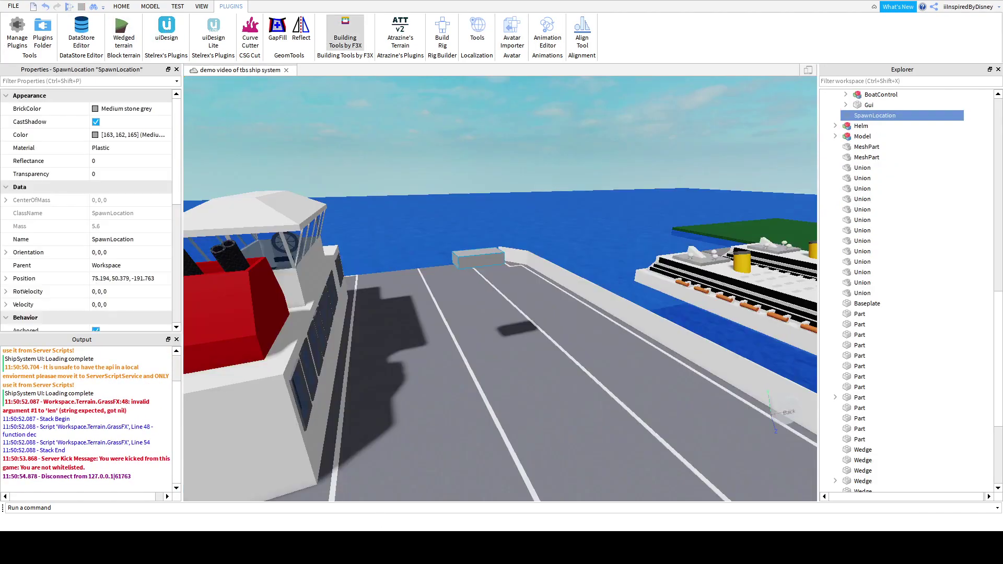
Find the UsingGroup values by filtering the object tree for "using" and set them to true in both ship system configurations.
scroll(920, 188, up, 15)
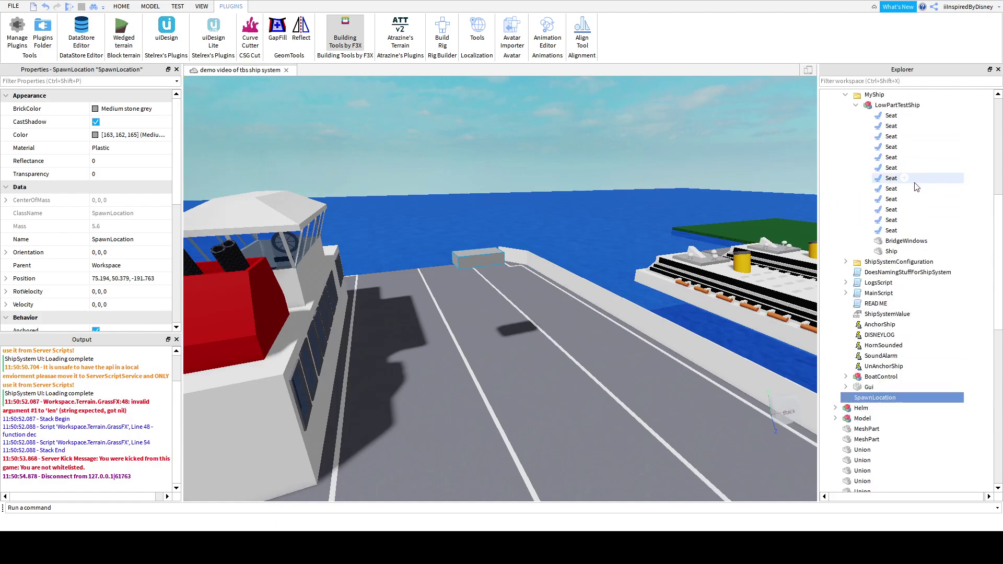
click(850, 81)
text(using)
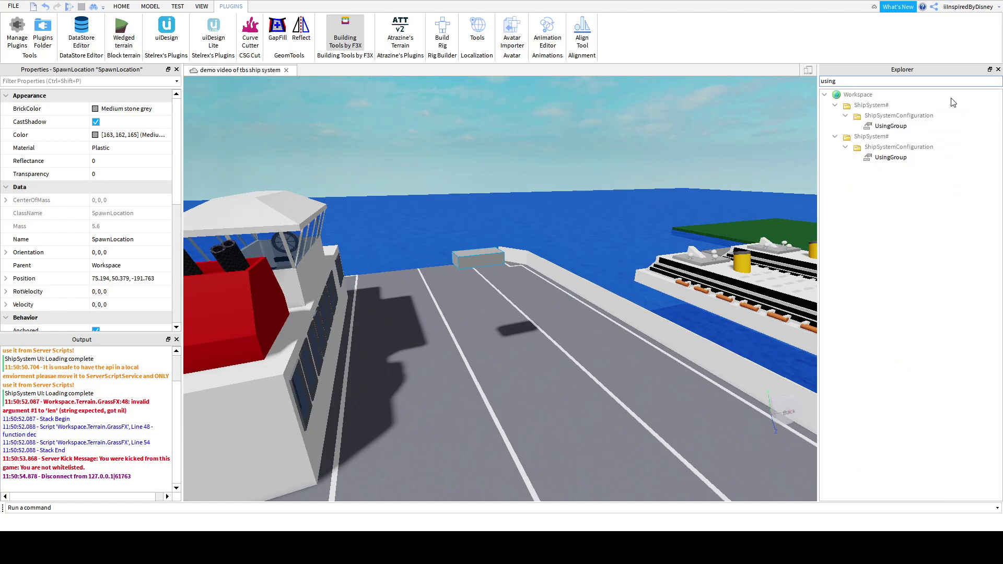
click(871, 159)
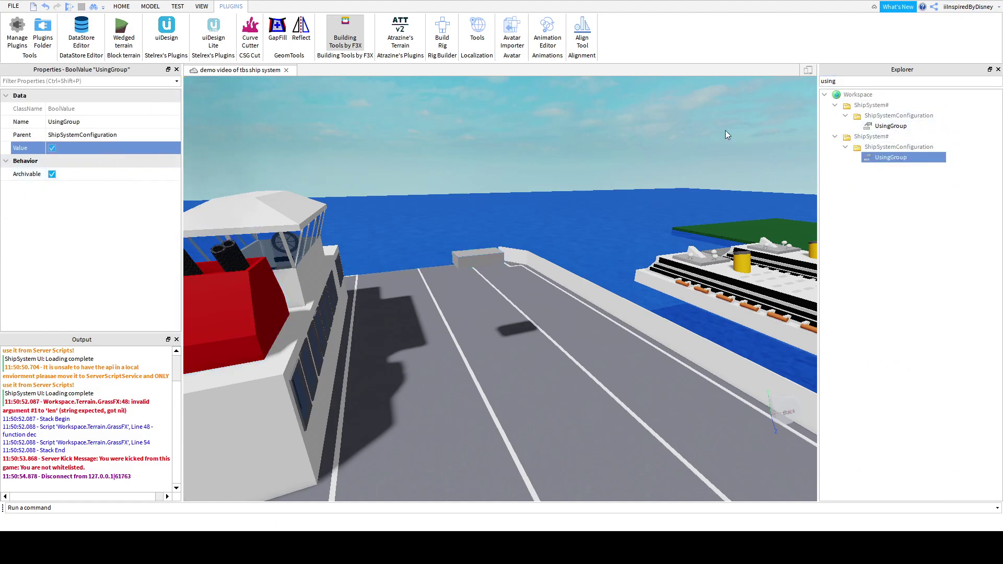
click(871, 136)
click(888, 126)
click(24, 148)
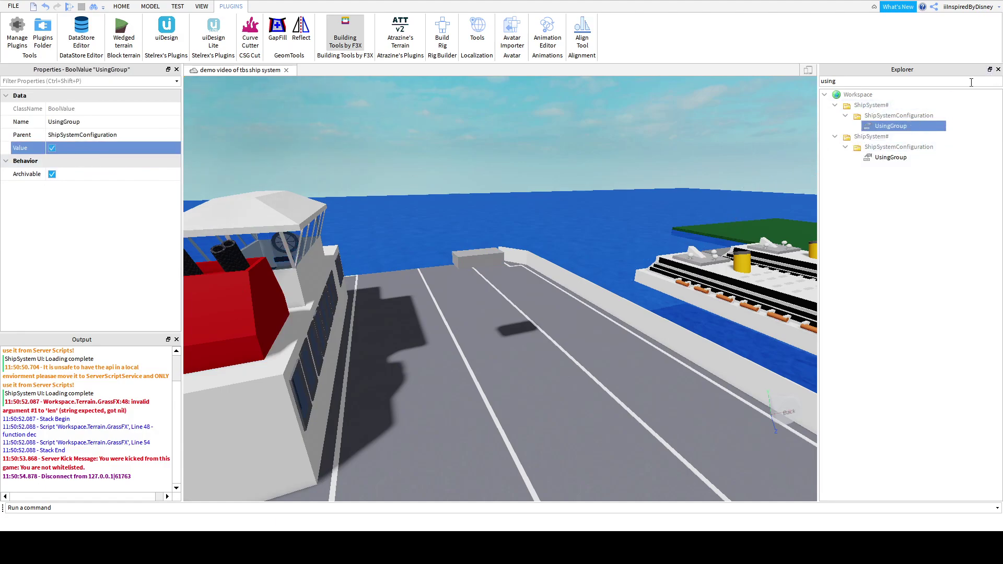
key(ctrl+shift+x)
Start a playtest, switch to the server view and move the player's avatar onto the Big Tern's deck.
click(71, 8)
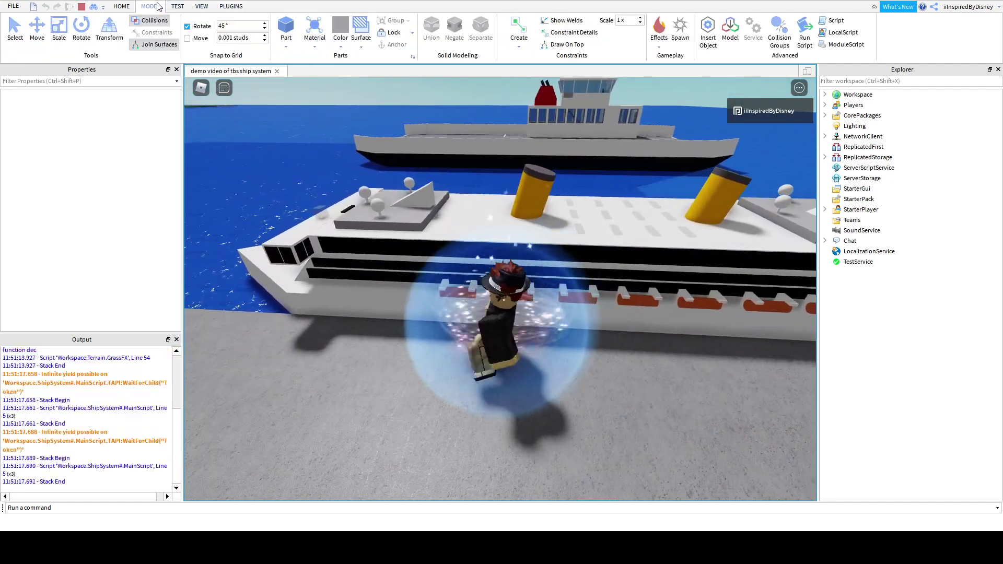
click(150, 6)
click(120, 7)
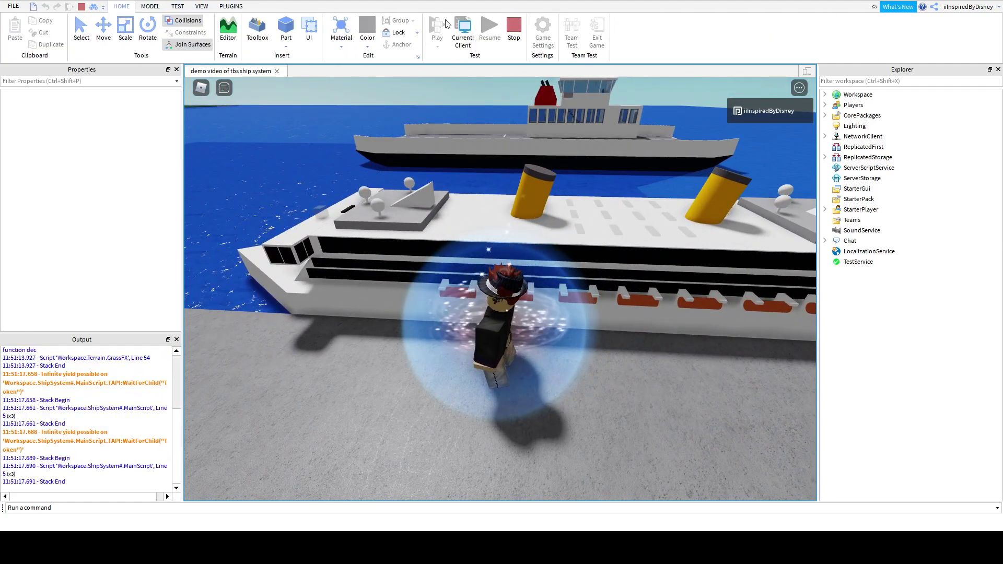
click(462, 32)
right_drag(520, 281, 478, 289)
scroll(515, 298, up, 8)
click(479, 289)
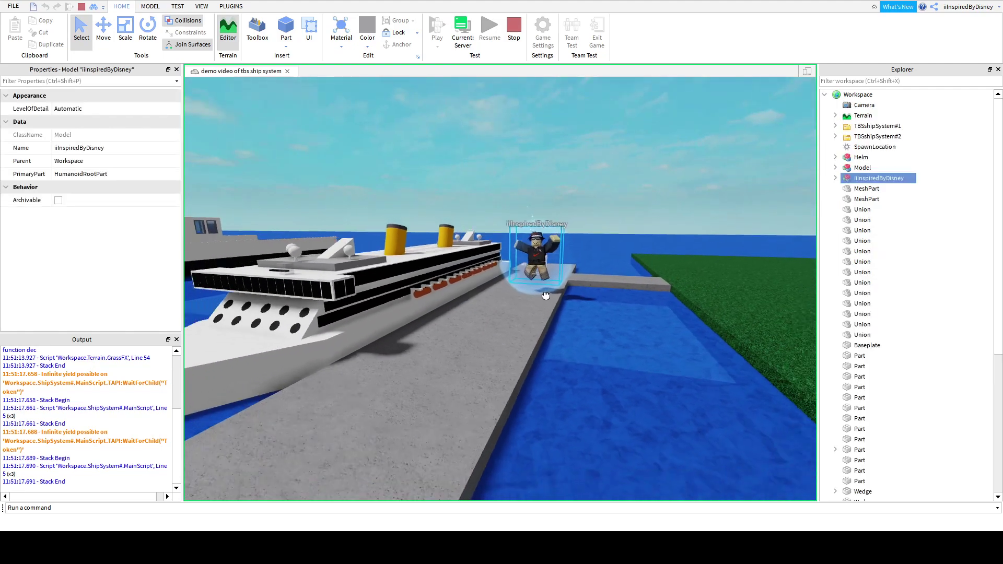
scroll(532, 314, up, 8)
right_drag(532, 313, 531, 313)
drag(530, 314, 483, 346)
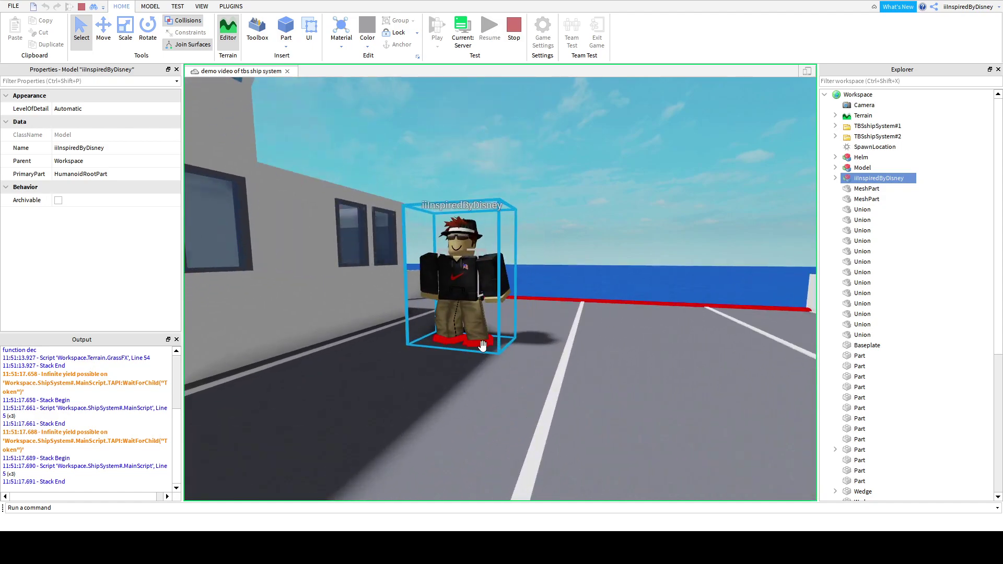
Return to the client view, walk the avatar up to the Big Tern's bridge and open the ship control panel at the helm.
click(462, 32)
key(w)
right_drag(628, 268, 627, 268)
scroll(626, 268, up, 5)
key(w)
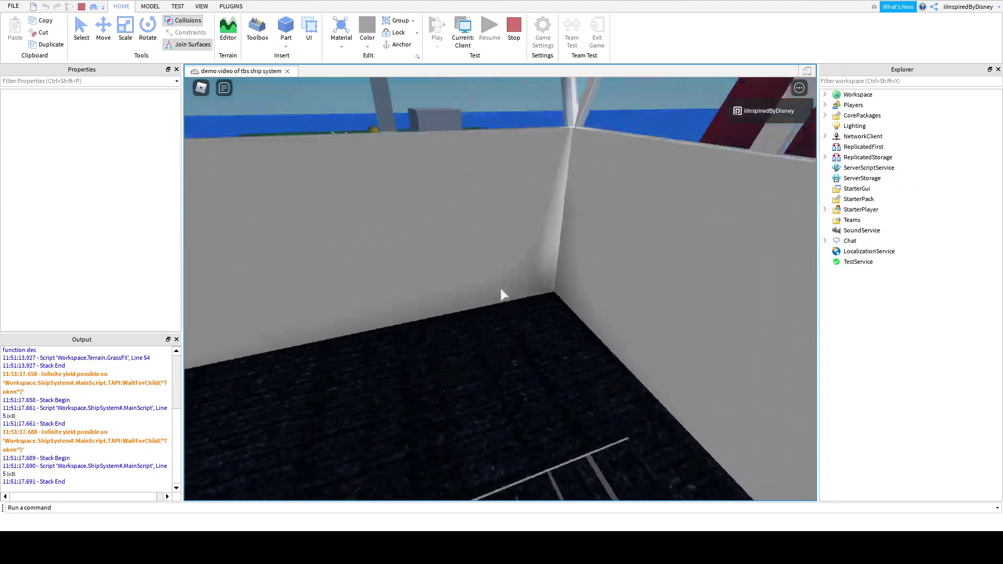
key(w)
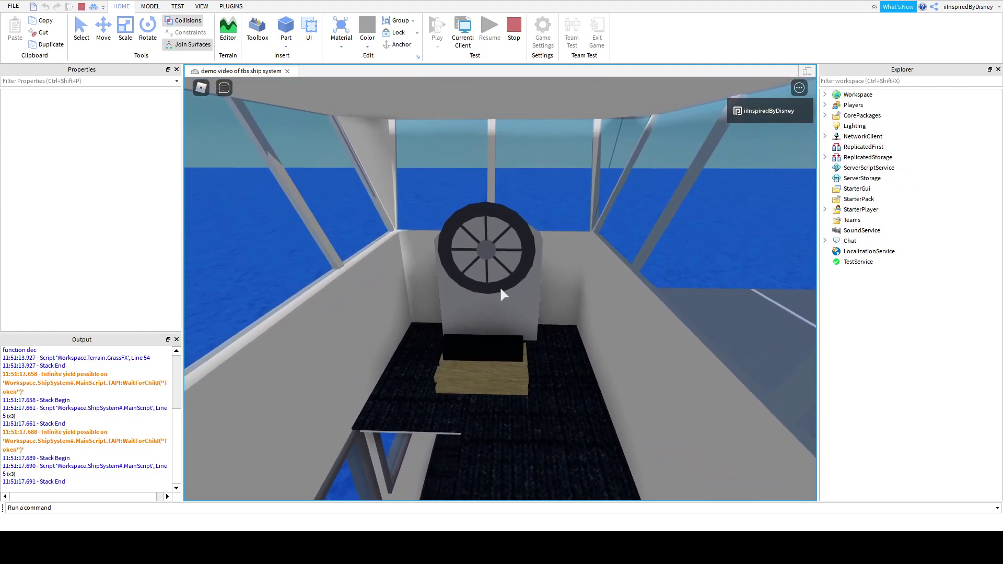
click(501, 290)
scroll(500, 289, down, 1)
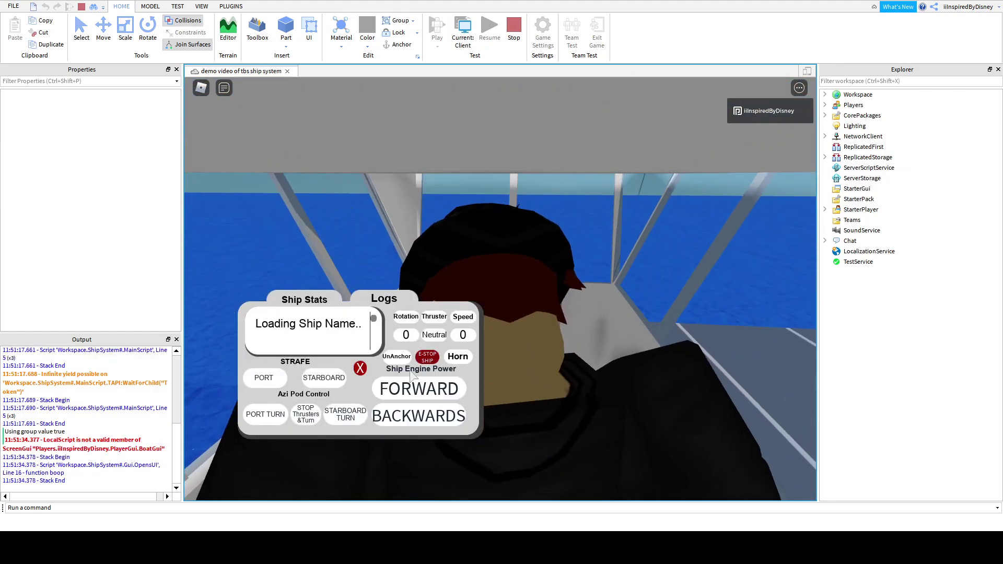
Look over the Big Tern from the bridge, then walk the avatar back down to the open deck.
key(w)
scroll(500, 289, up, 3)
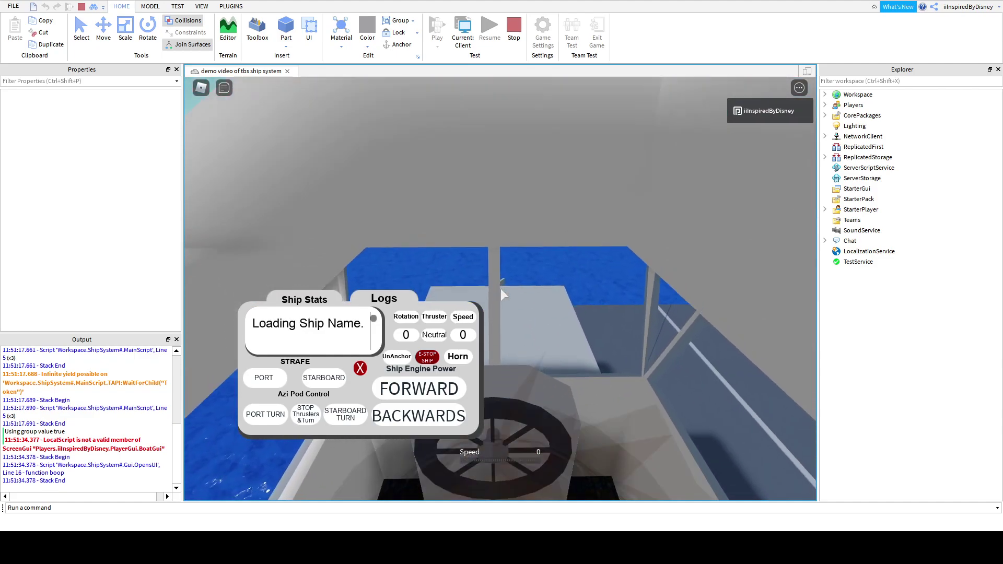
right_drag(500, 288, 501, 289)
scroll(501, 289, down, 3)
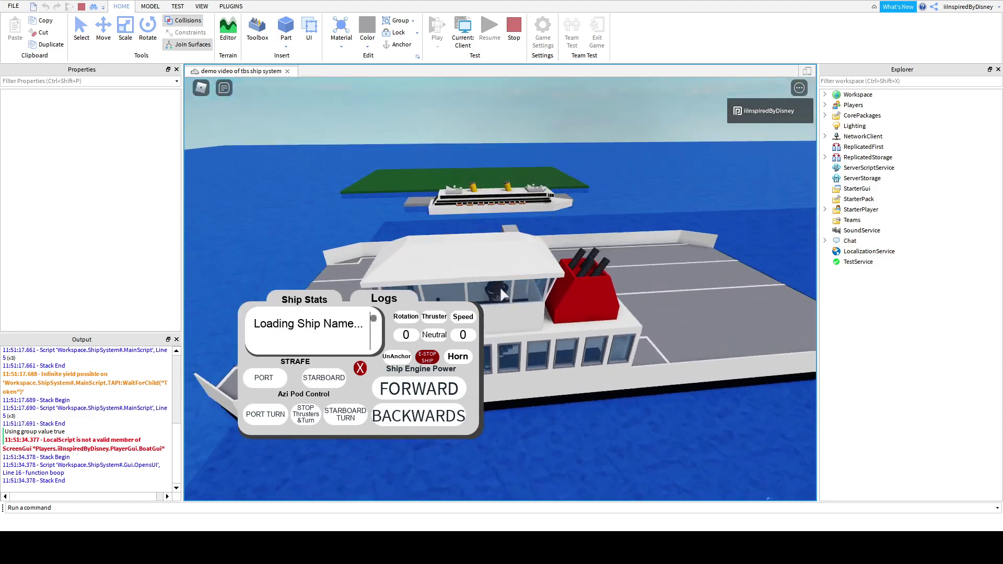
scroll(500, 290, up, 10)
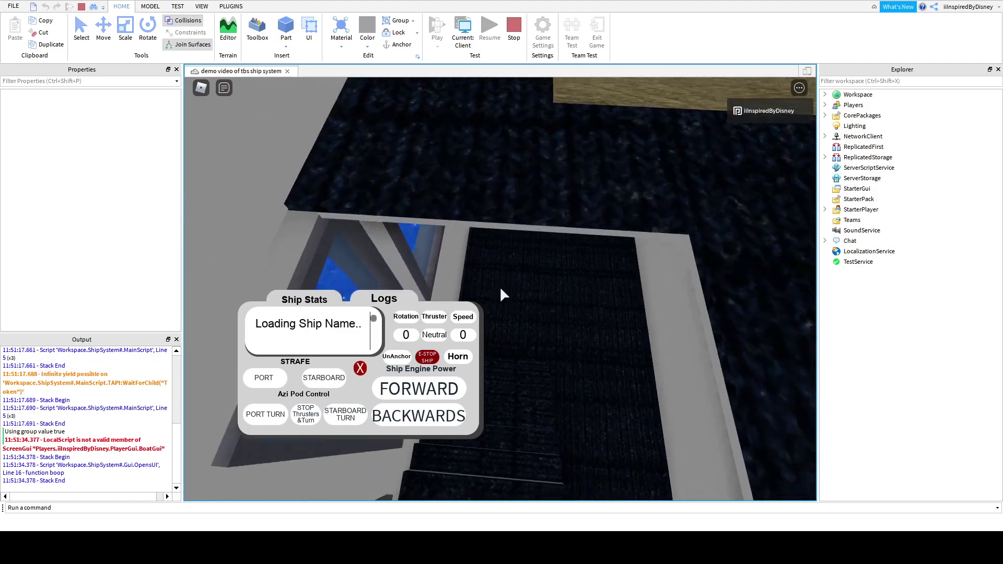
key(w)
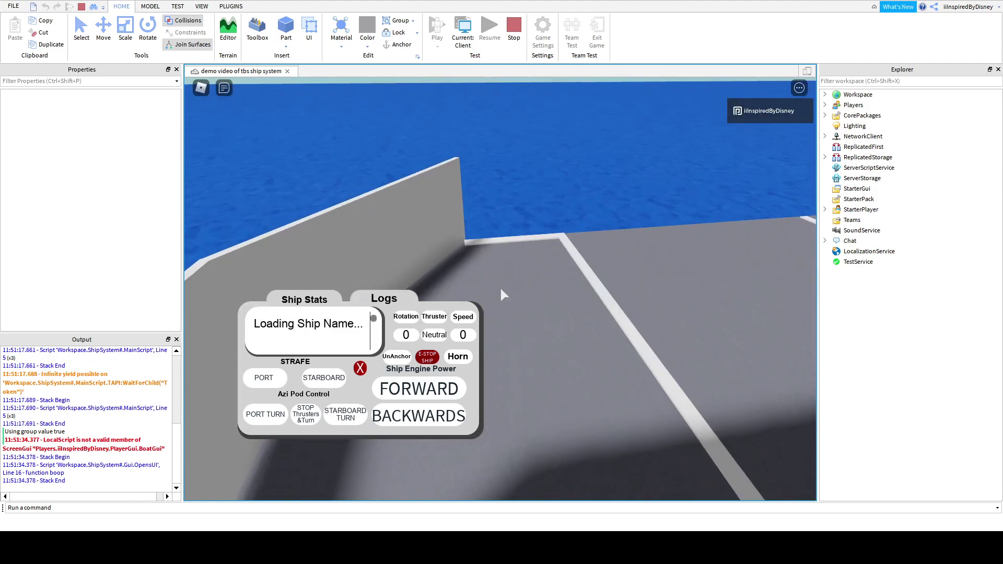
Unanchor the Big Tern and power its engine forward to speed 12.
scroll(501, 289, down, 2)
click(392, 357)
scroll(445, 254, down, 3)
right_drag(445, 255, 445, 254)
click(427, 395)
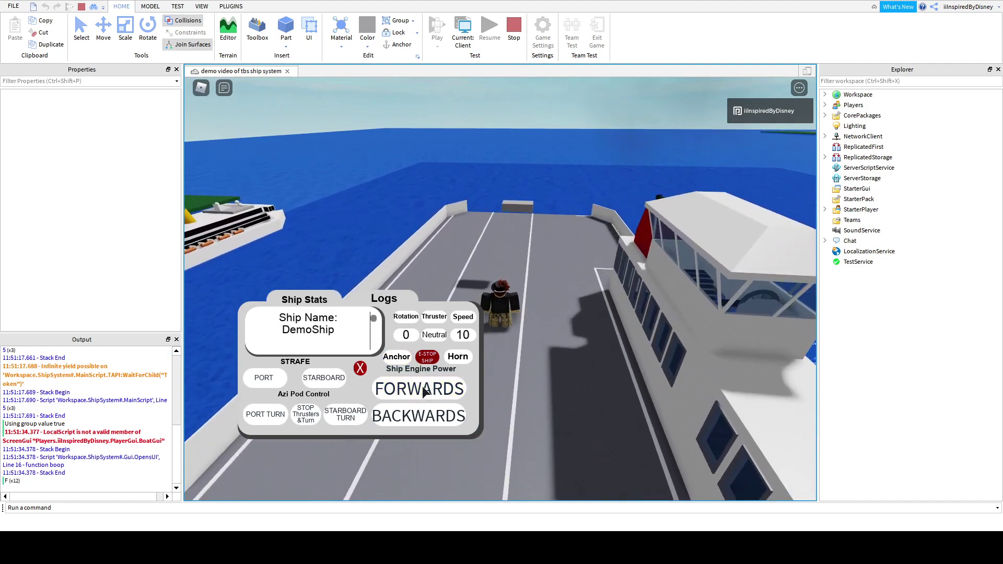
click(422, 388)
click(423, 388)
Test the azipod steering by turning to starboard, stopping, turning to port and turning to starboard again.
click(342, 416)
scroll(503, 282, down, 5)
right_drag(504, 281, 507, 291)
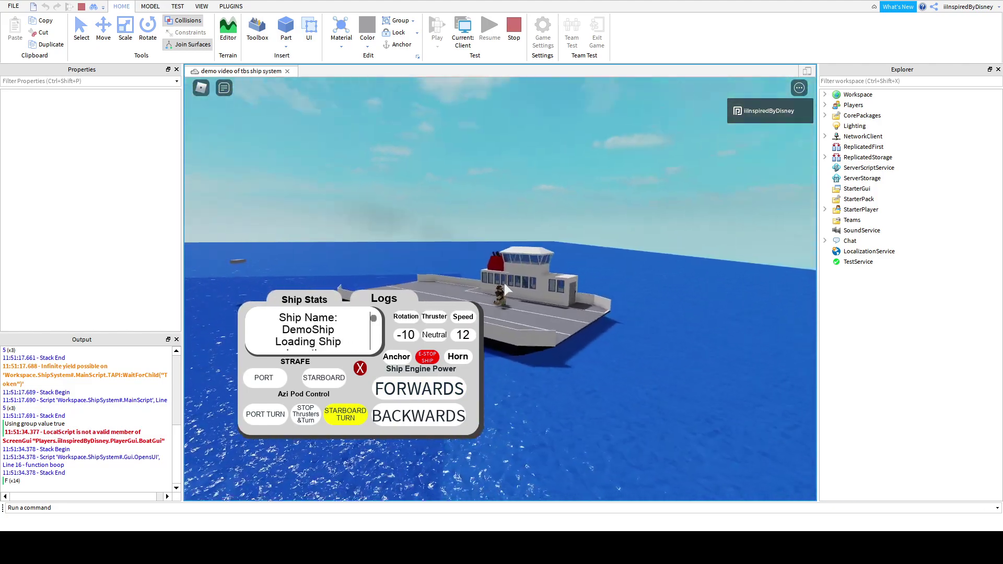
click(308, 413)
click(266, 414)
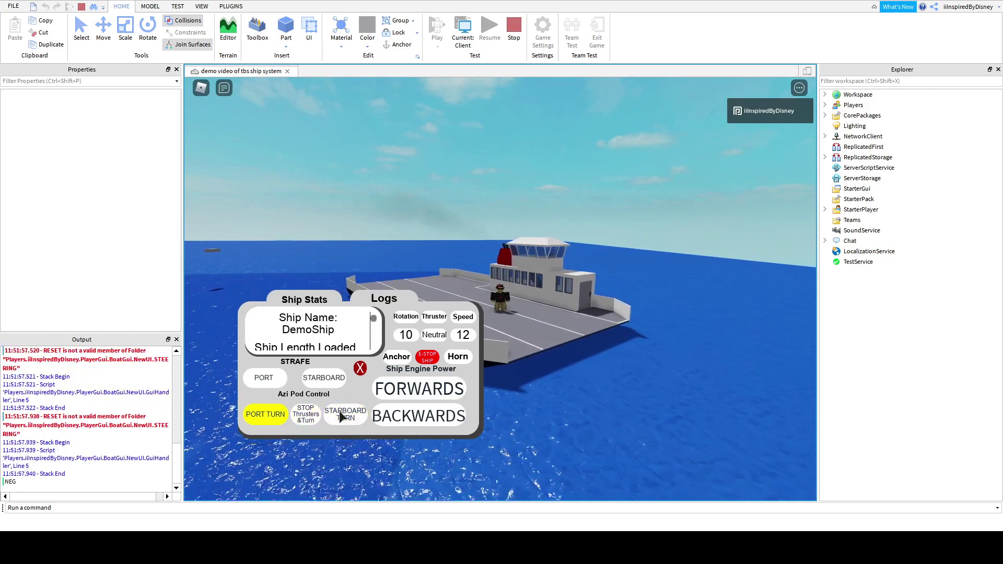
click(346, 413)
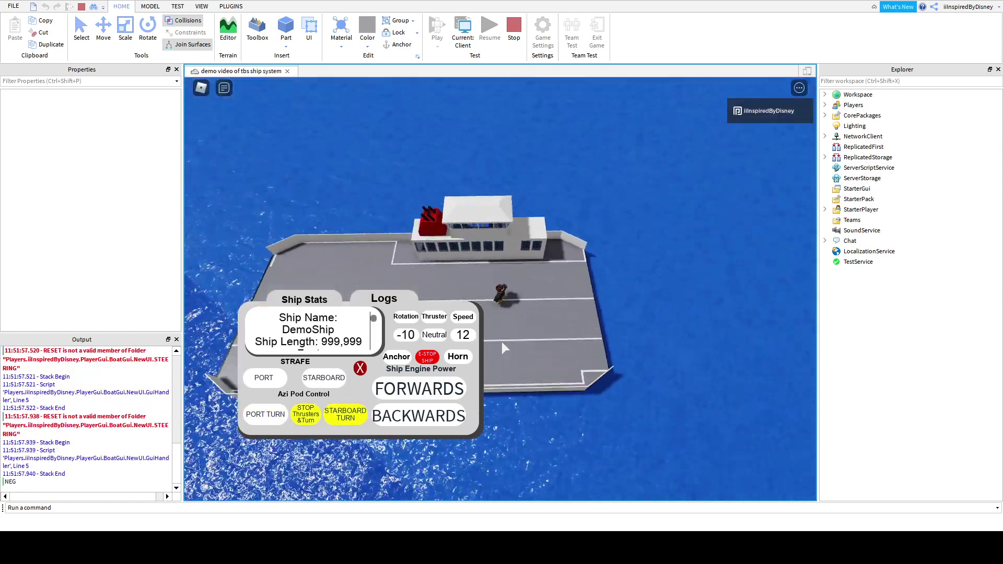
Increase the Big Tern's forward engine power until its speed reaches 36.
scroll(502, 342, up, 2)
right_drag(501, 341, 502, 342)
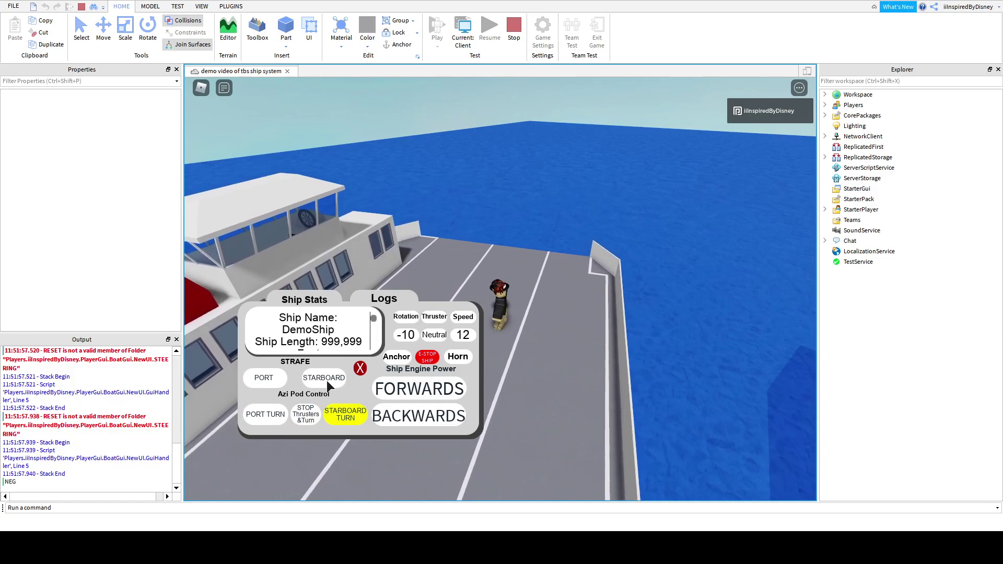
double_click(411, 391)
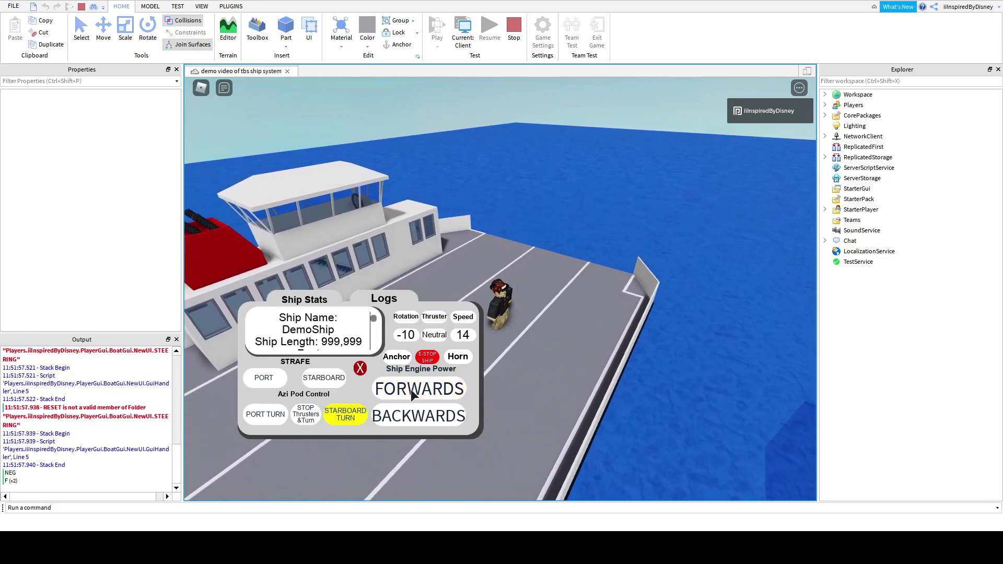
double_click(411, 392)
double_click(410, 393)
double_click(409, 395)
triple_click(408, 397)
triple_click(405, 400)
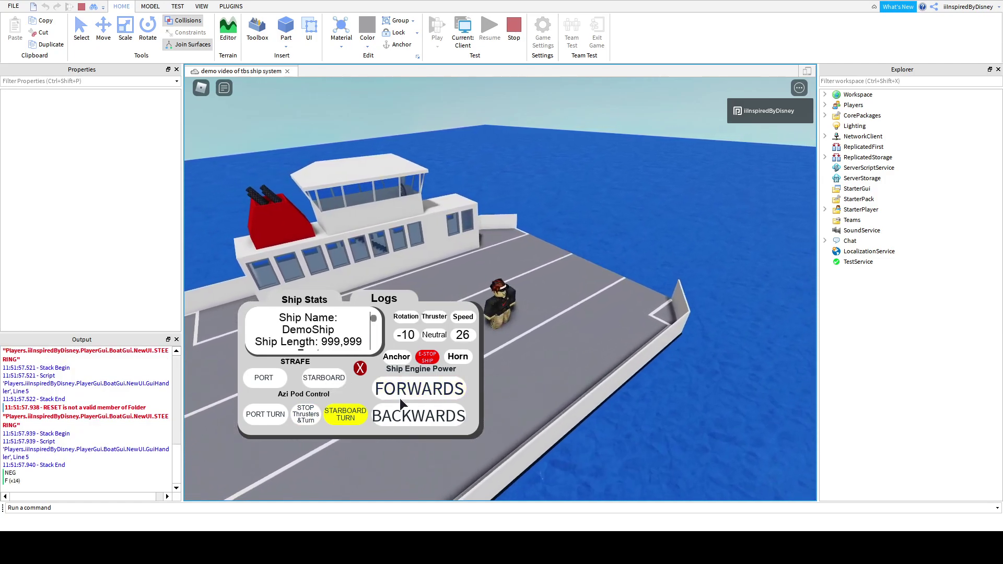
double_click(404, 402)
double_click(402, 399)
triple_click(399, 396)
triple_click(395, 393)
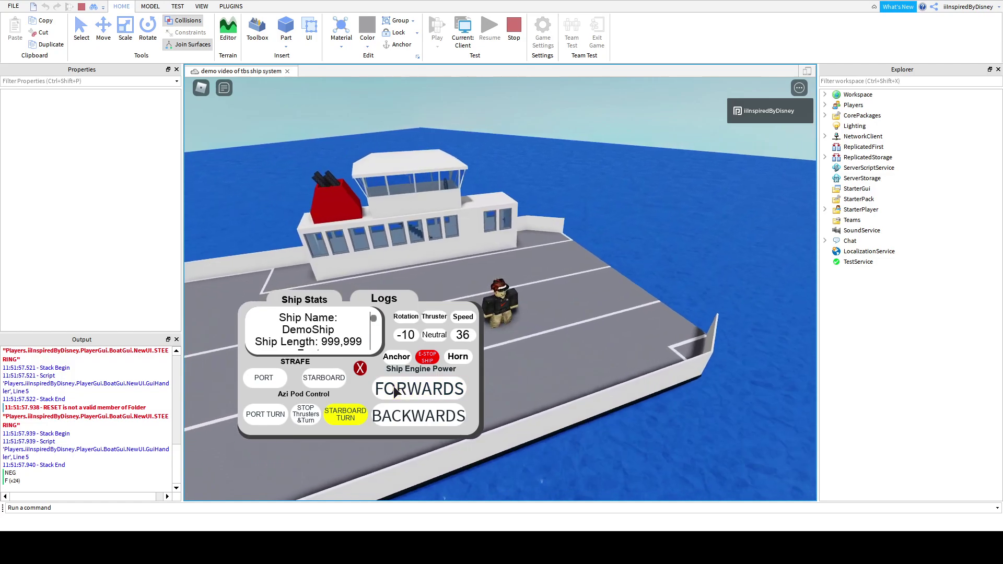
click(394, 393)
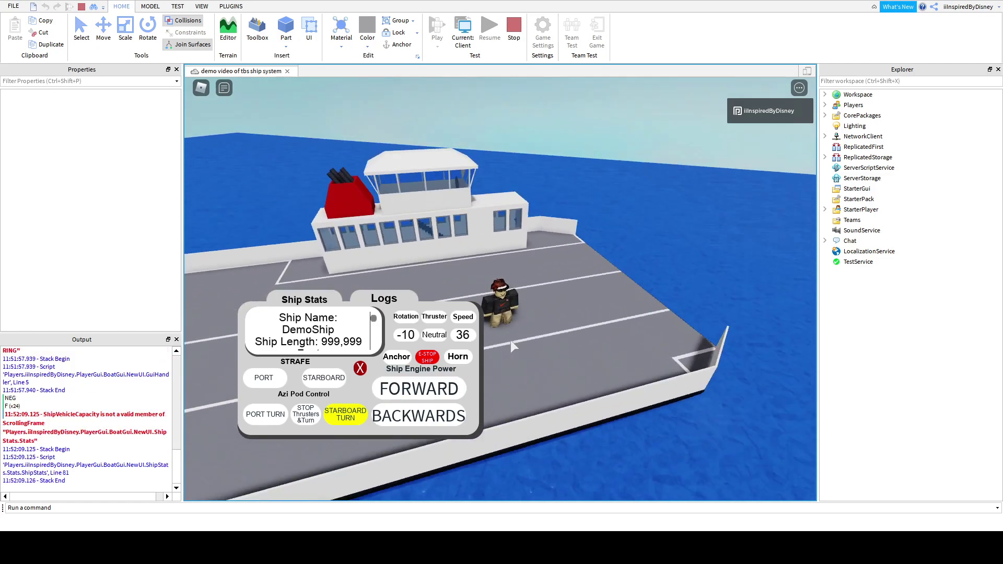
right_drag(511, 341, 497, 354)
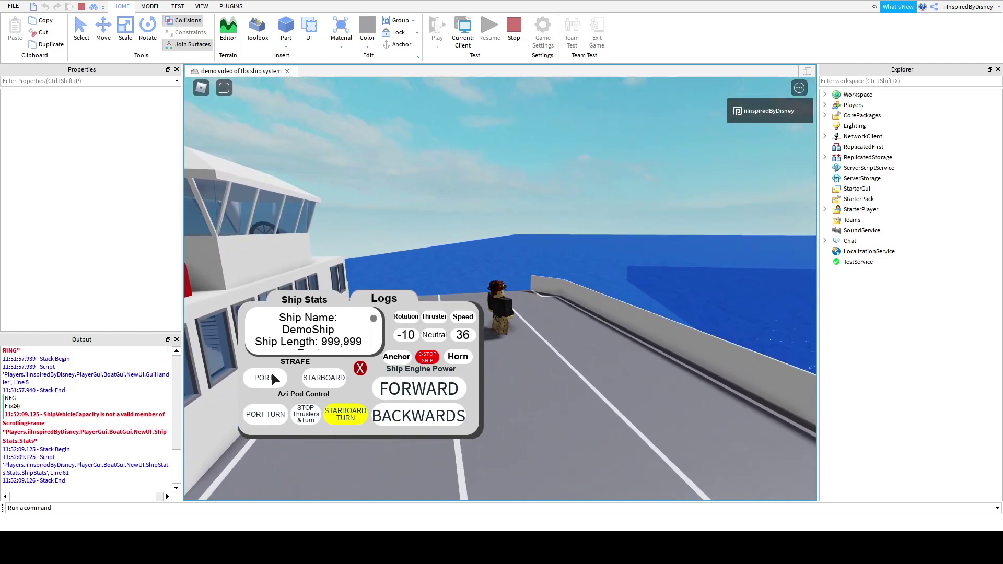
Stop the Big Tern's thrusters and turning, and end the playtest.
click(309, 415)
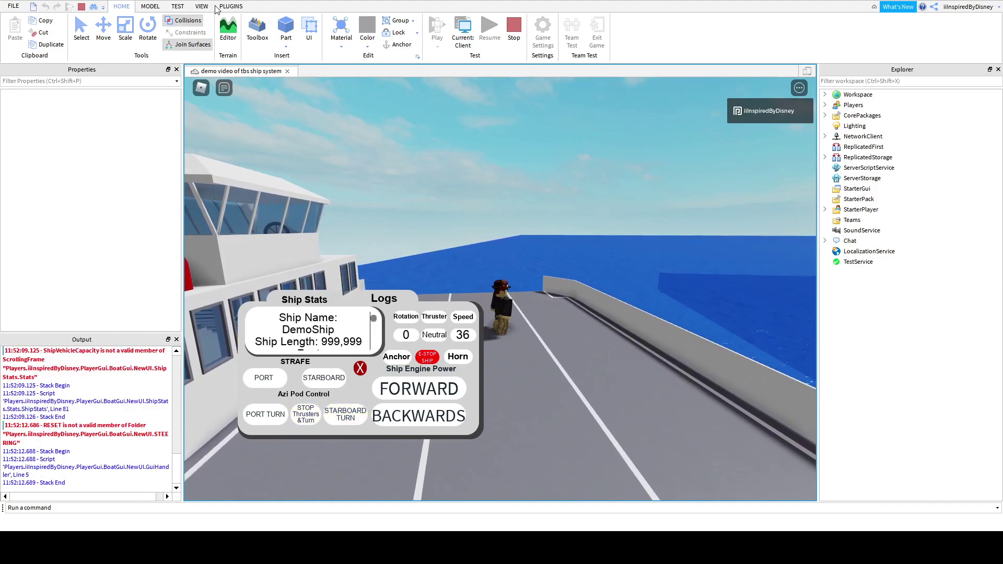
click(507, 32)
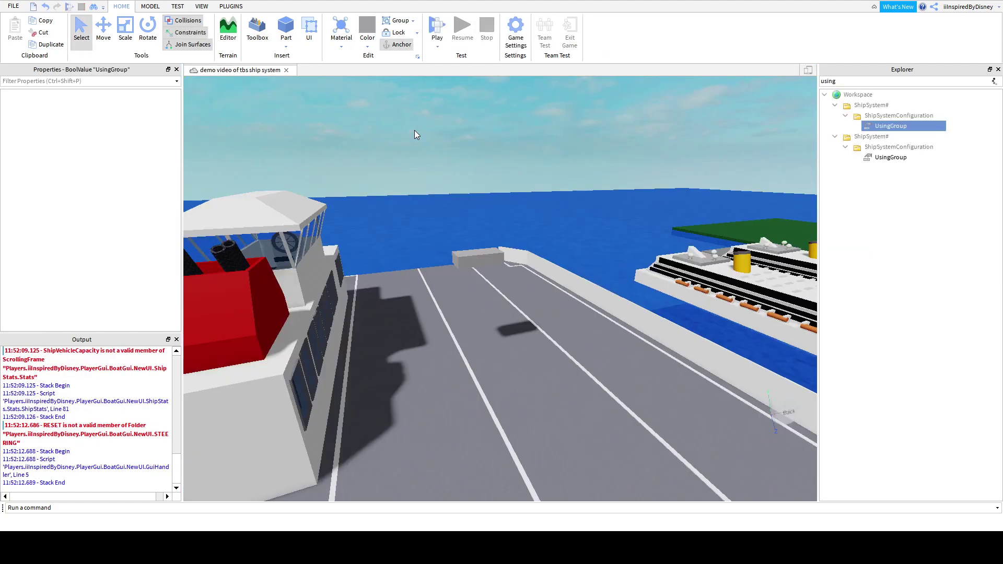
Clear the object filter and expand the DrivingSettings folder in the ShipSystemConfiguration of the LowPartTestShip's ship system.
click(868, 116)
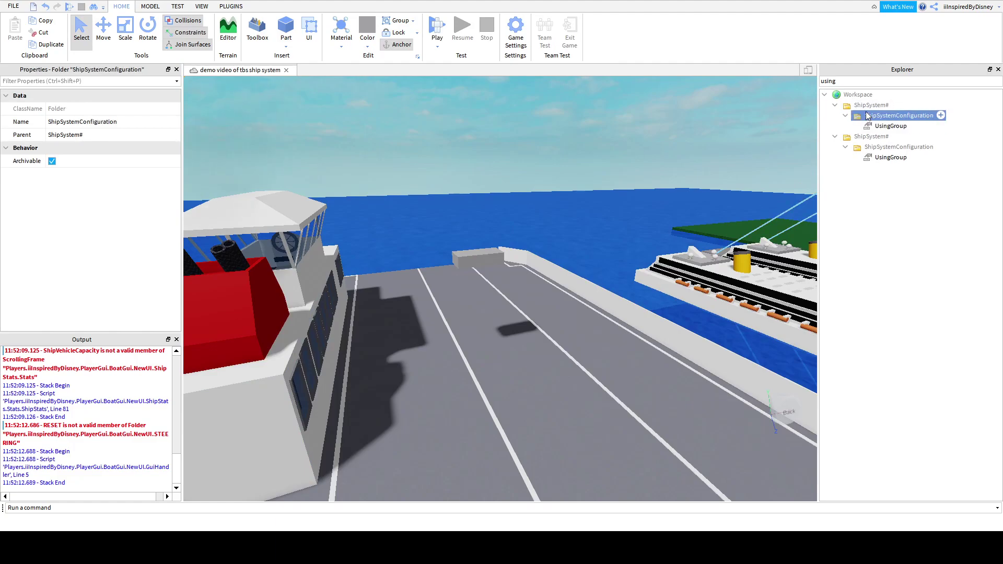
click(871, 137)
key(f)
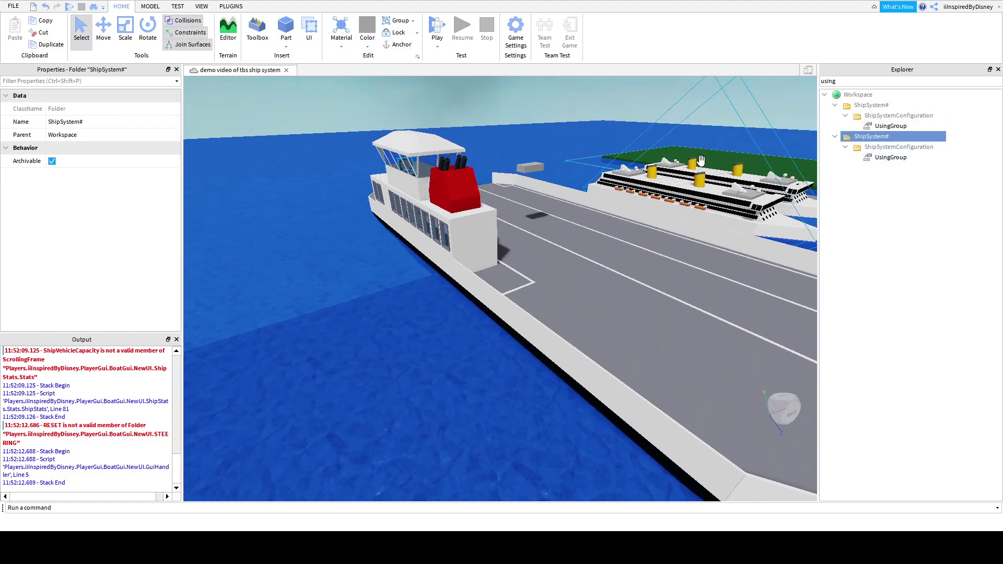
click(863, 148)
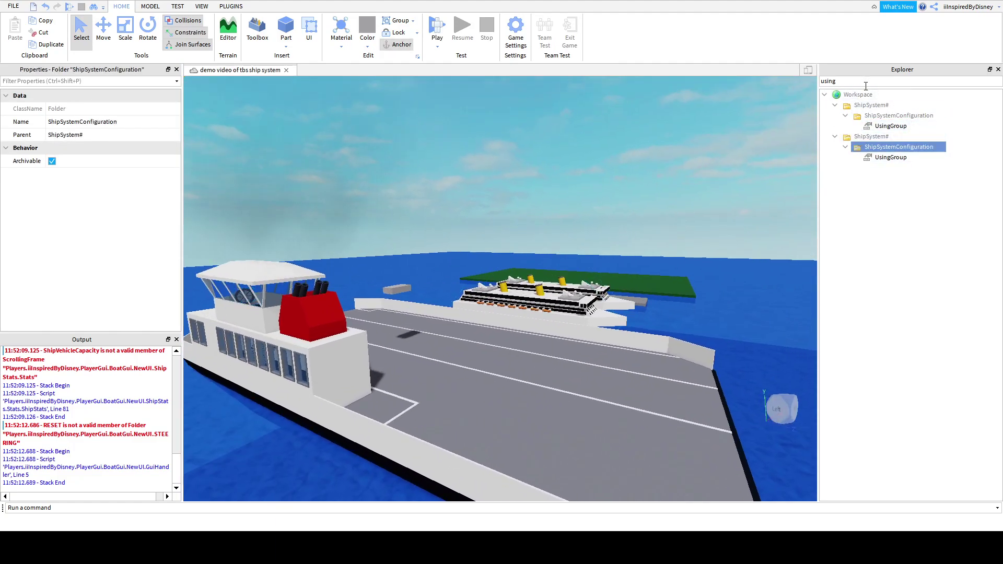
key(BackSpace)
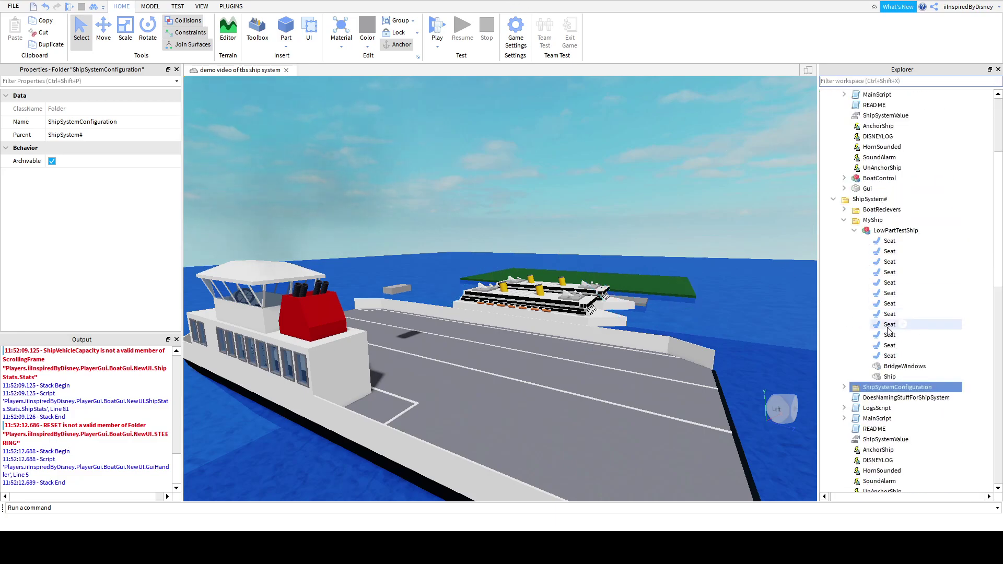
scroll(893, 335, down, 3)
click(844, 293)
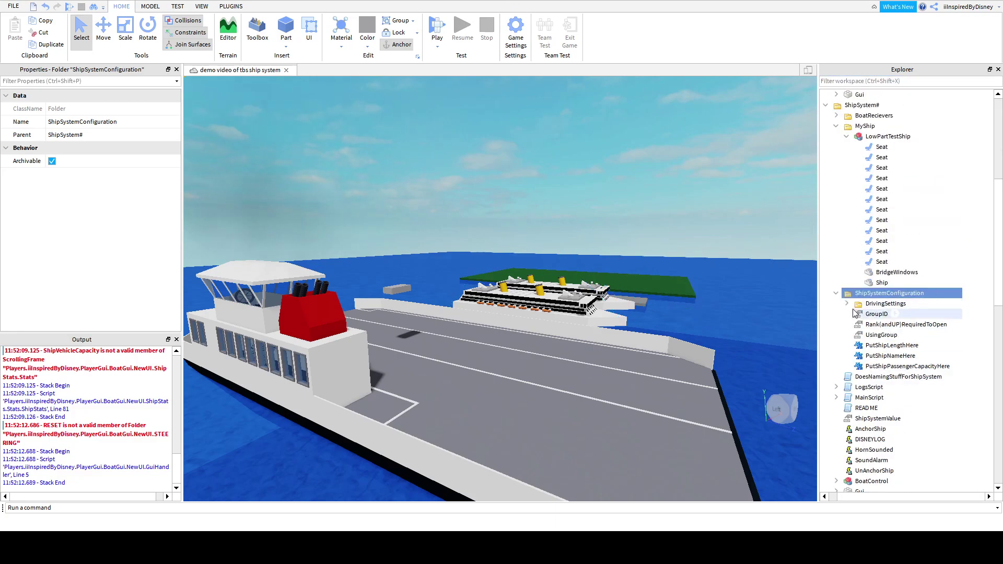
click(848, 304)
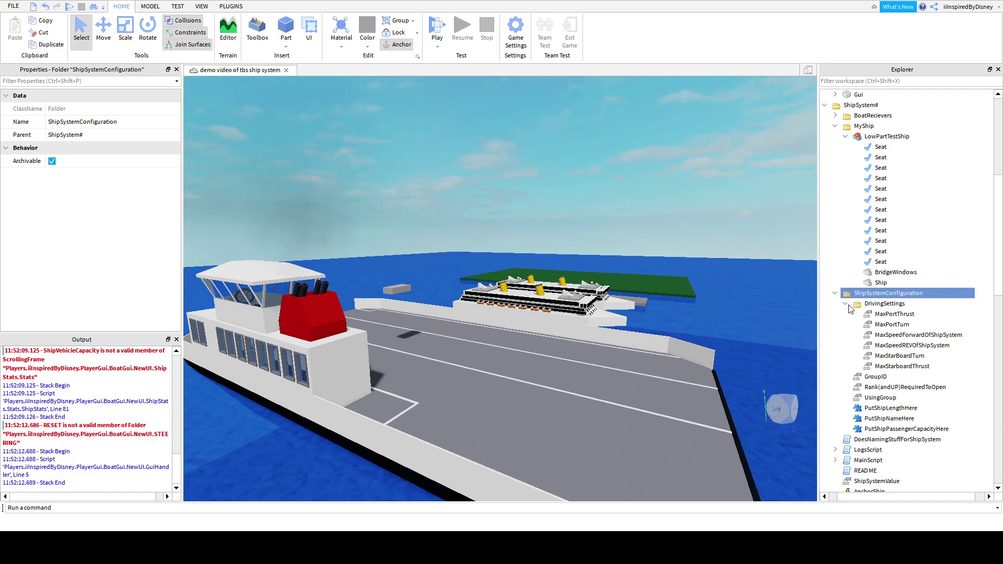
Set the MaxPortThrust and MaxStarboardThrust driving values to 10.
click(870, 316)
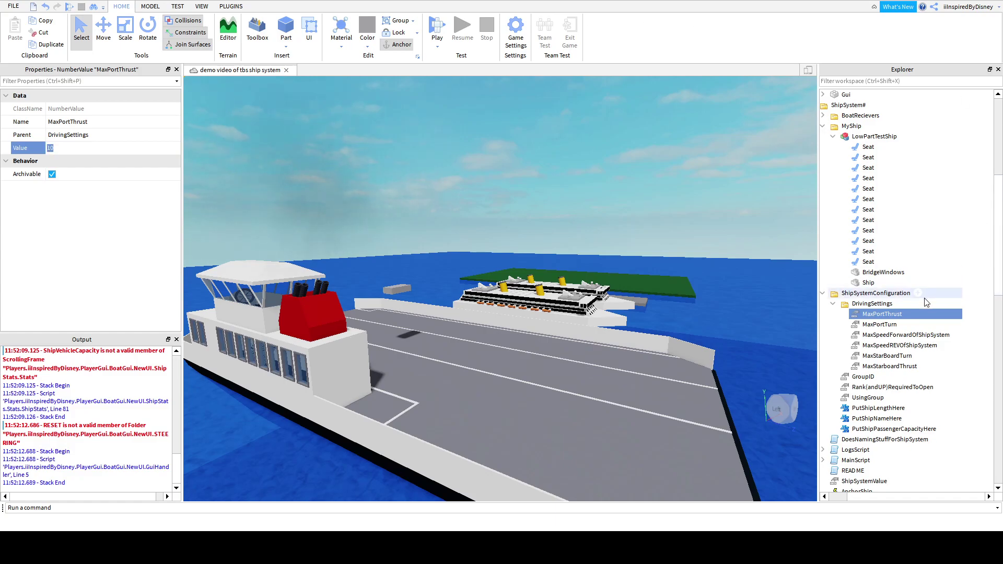
click(880, 366)
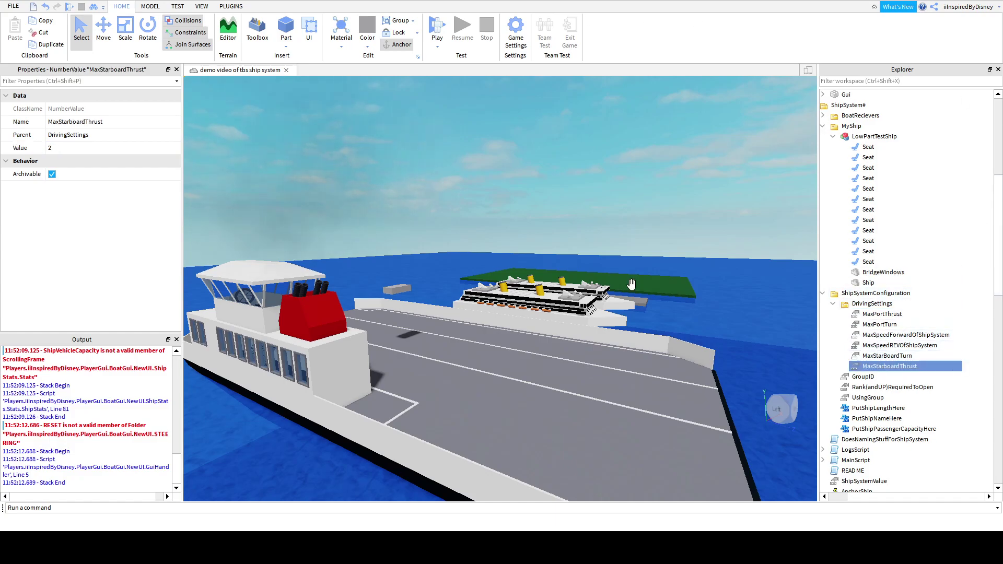
click(78, 149)
text(10)
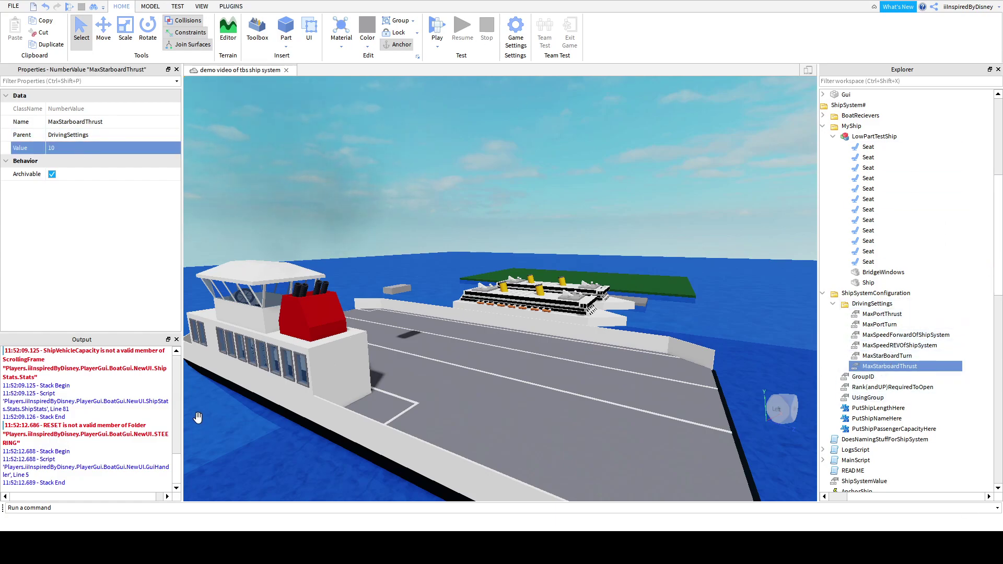
Set the MaxPortTurn and MaxStarBoardTurn driving values to 0.010.
click(870, 324)
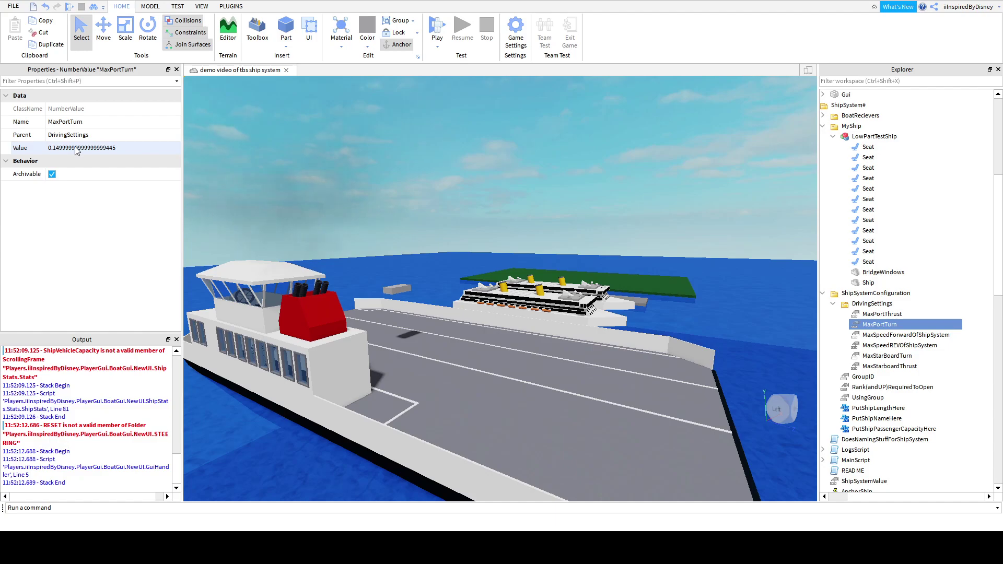
double_click(77, 148)
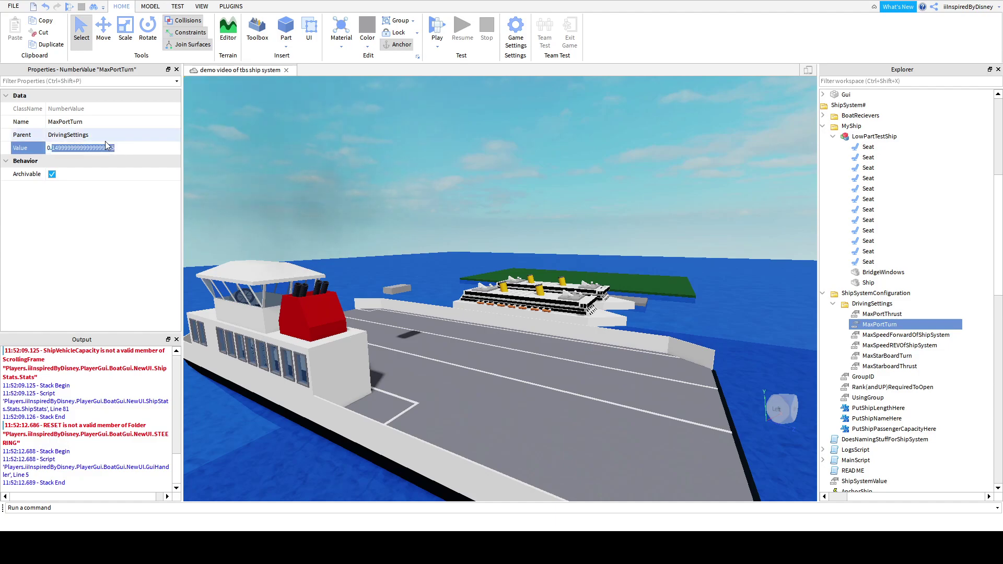
text(15)
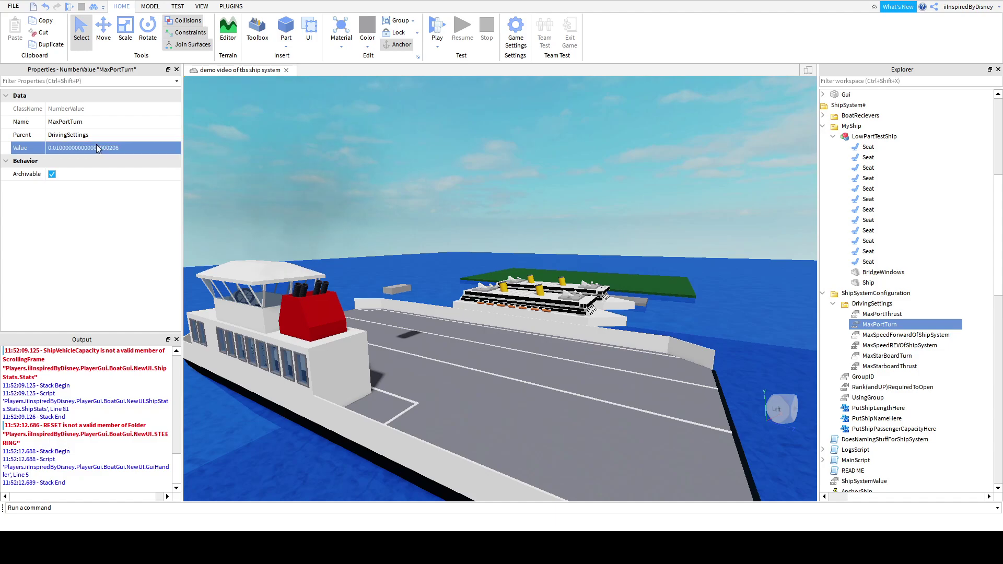
click(888, 356)
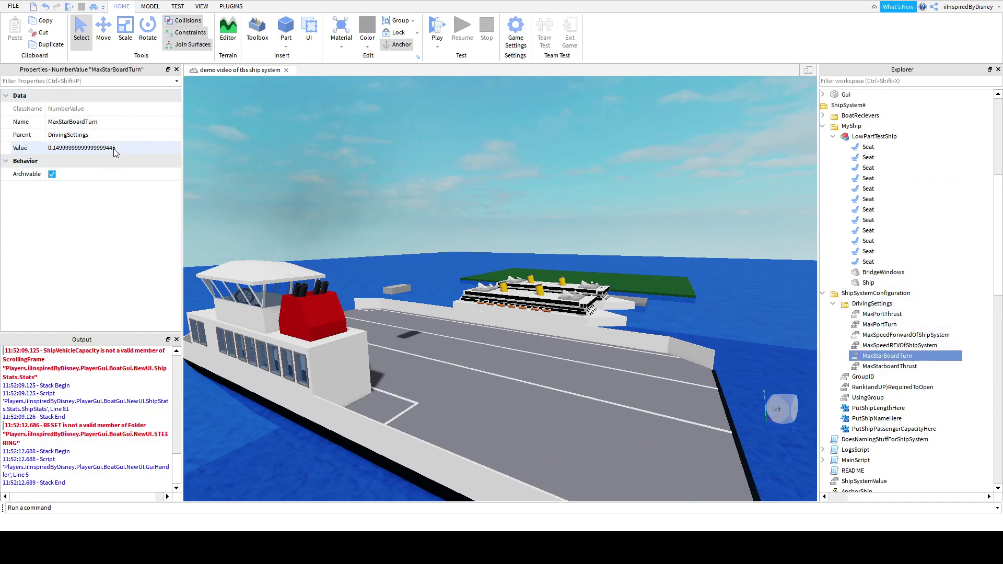
text(0.010)
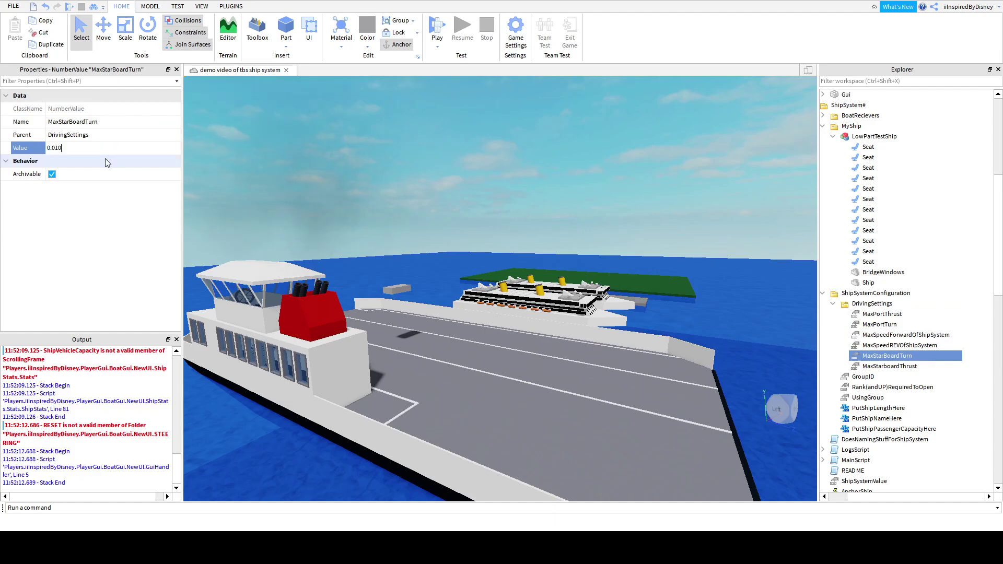
key(Return)
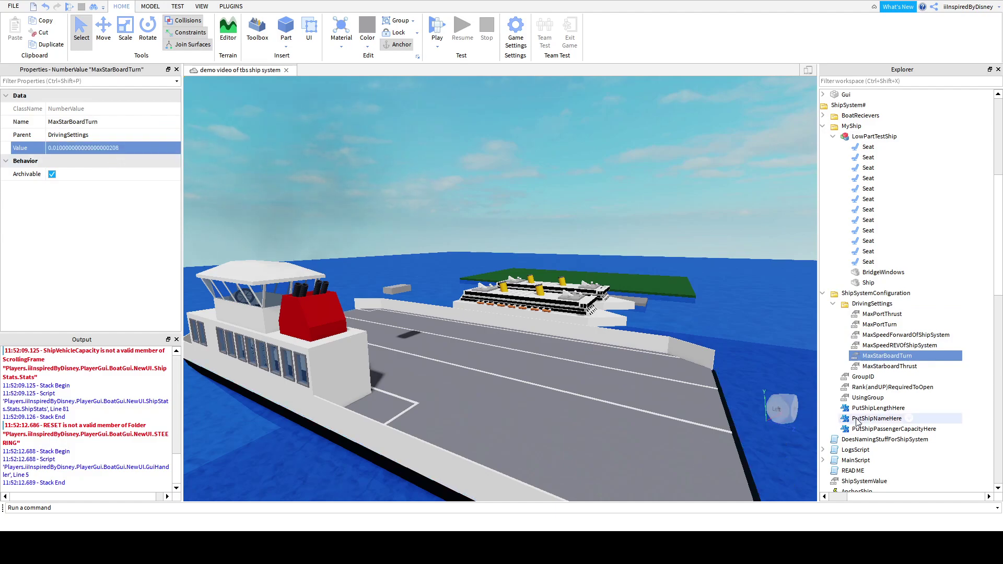
Set MaxSpeedForwardOfShipSystem to 20 and MaxSpeedREVOfShipSystem to -15.
click(866, 367)
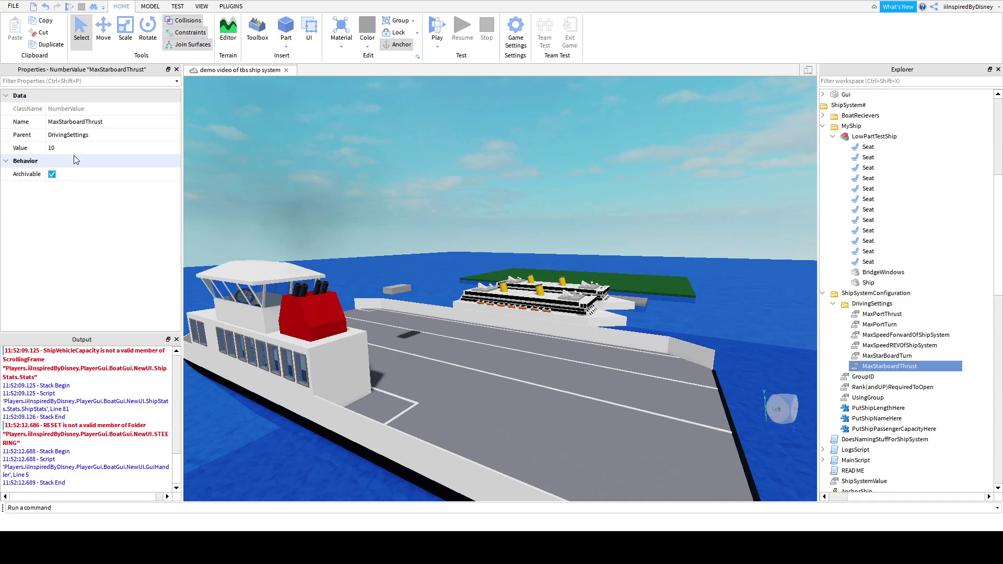
click(889, 335)
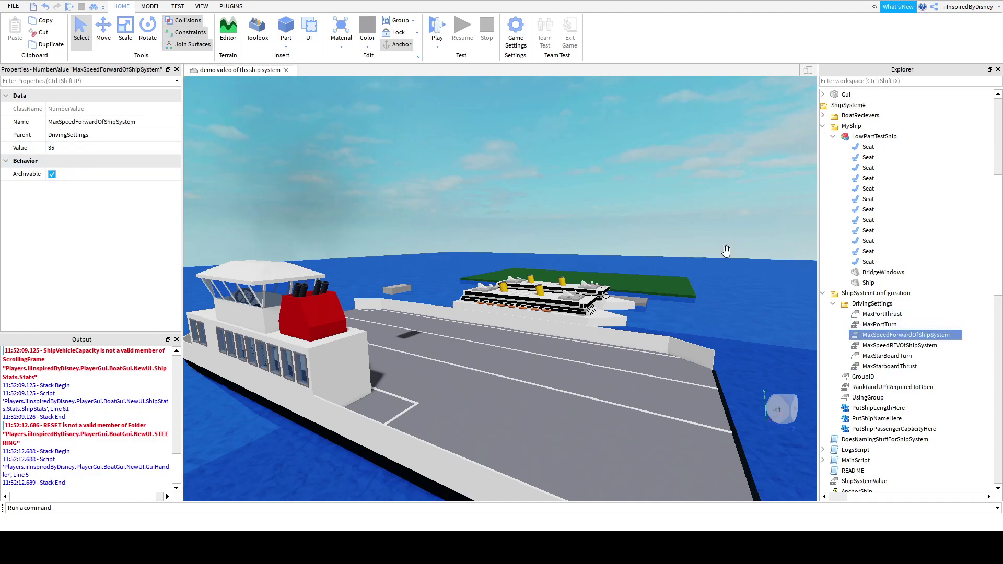
click(122, 149)
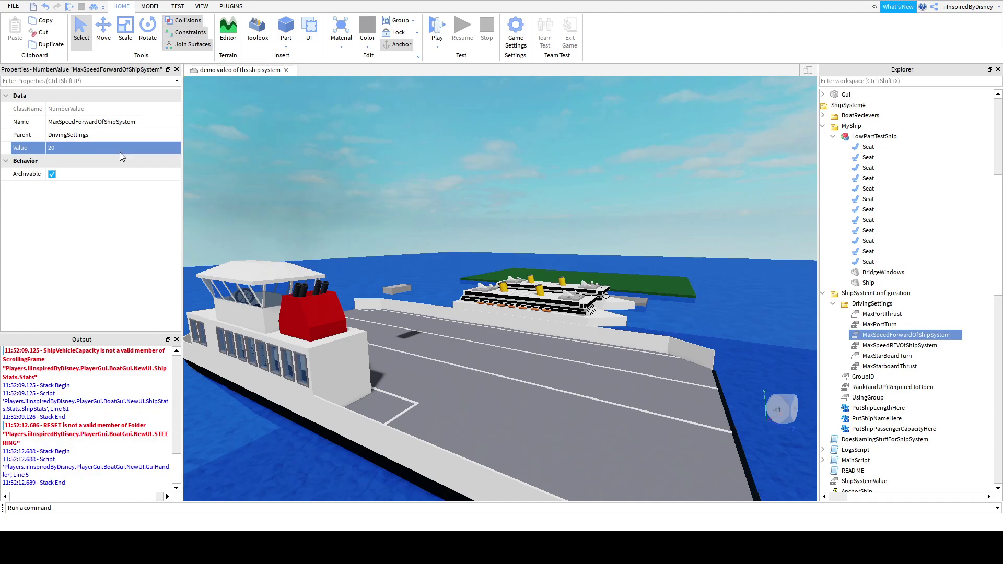
click(881, 345)
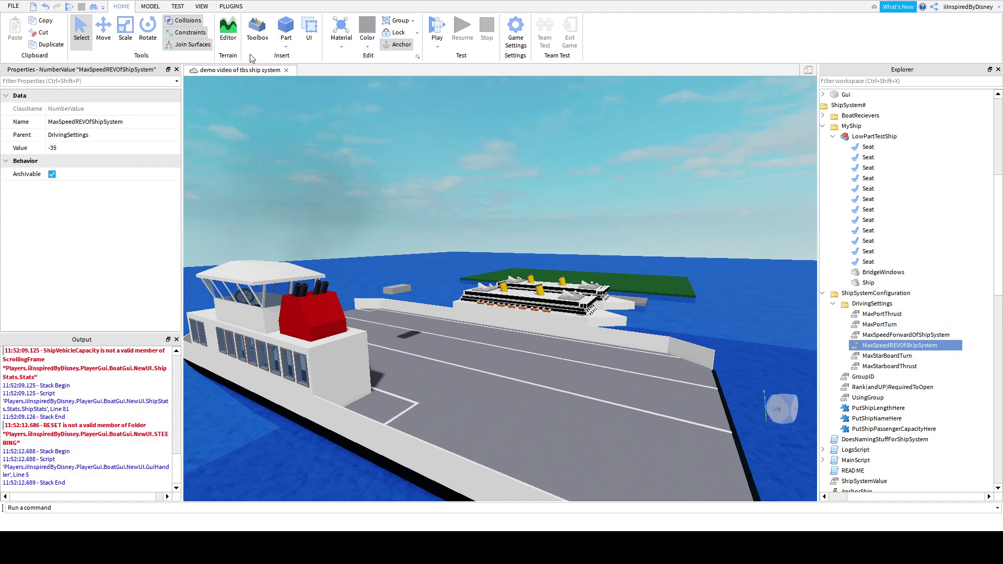
click(145, 151)
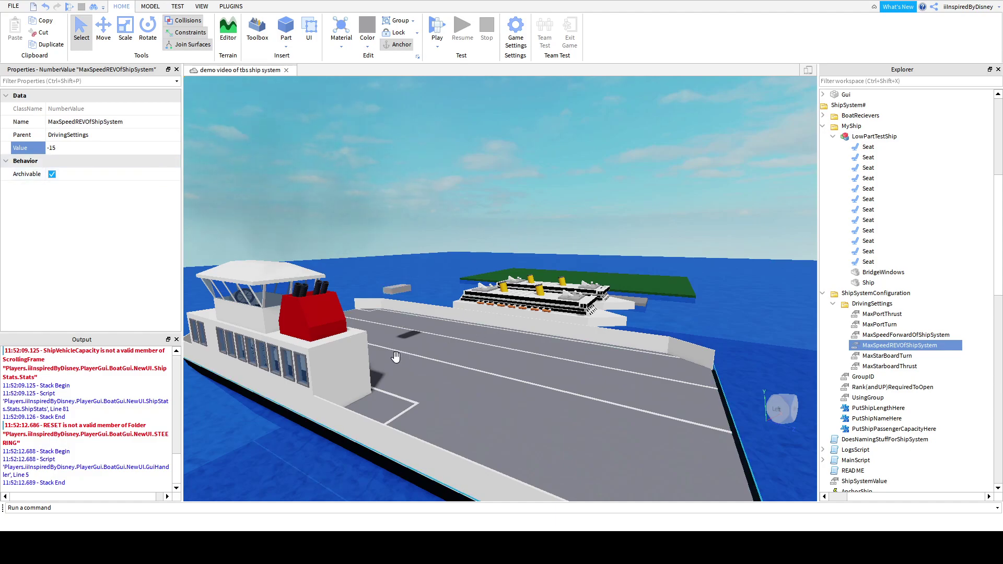
Start a playtest of the place, stop that session and launch the playtest again.
click(67, 7)
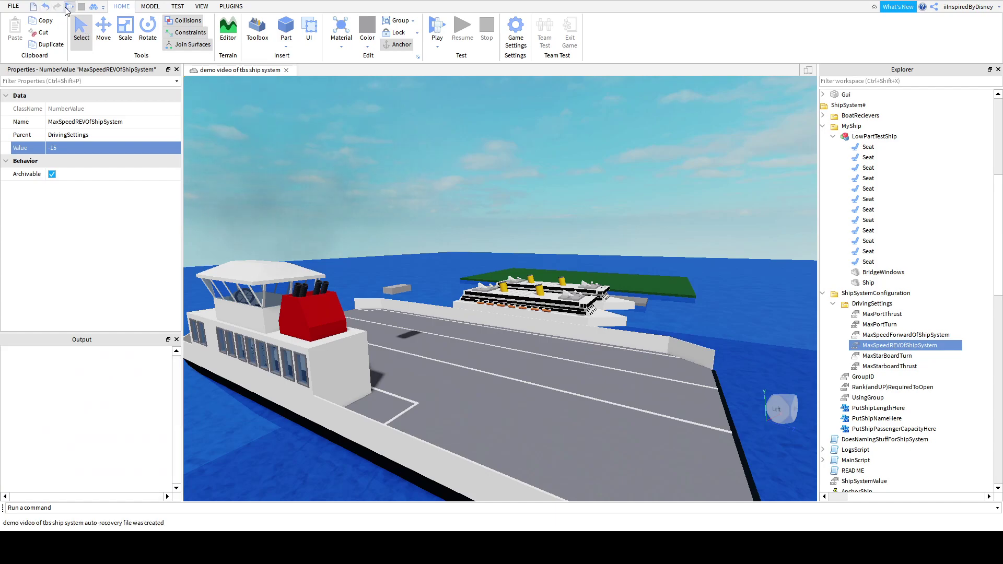
key(F5)
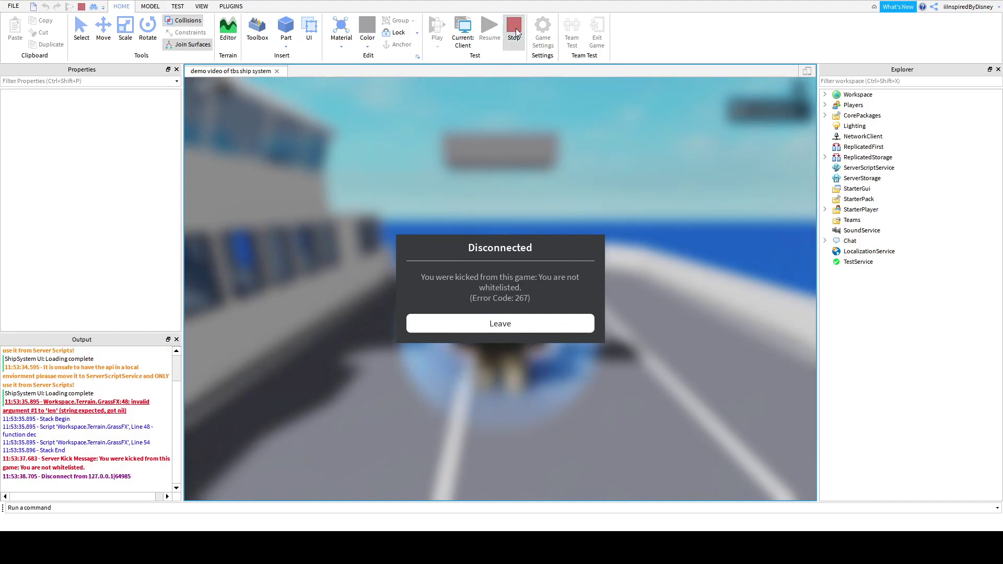
click(514, 29)
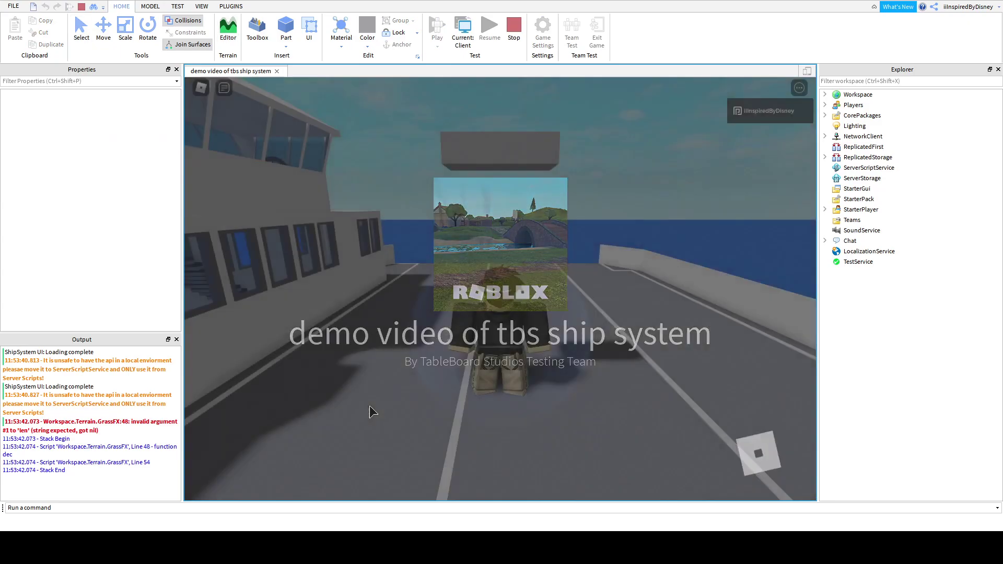
Walk the avatar up to the ship's bridge and open the ship control panel from the steering wheel.
key(w)
key(d)
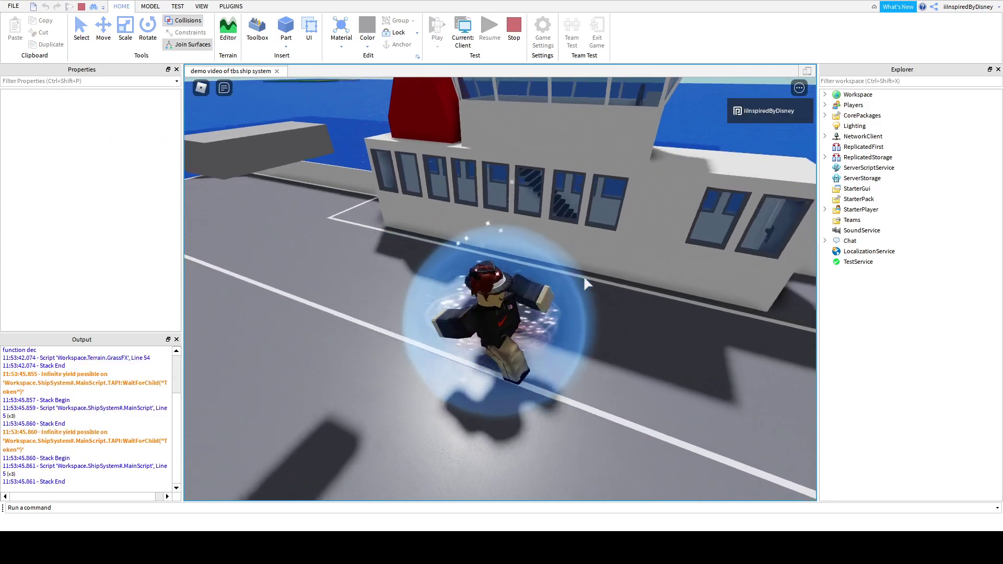
scroll(584, 277, up, 5)
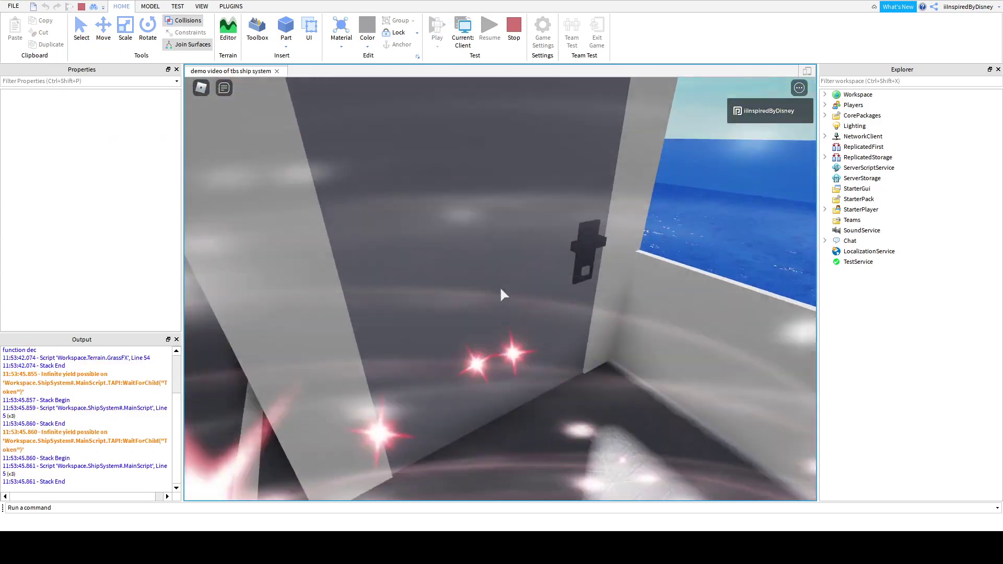
key(w)
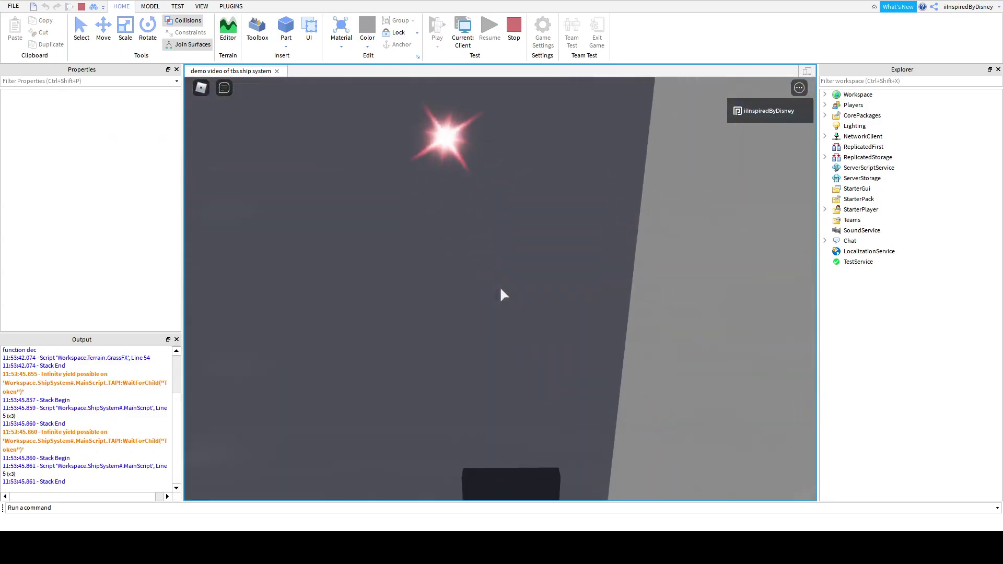
key(w)
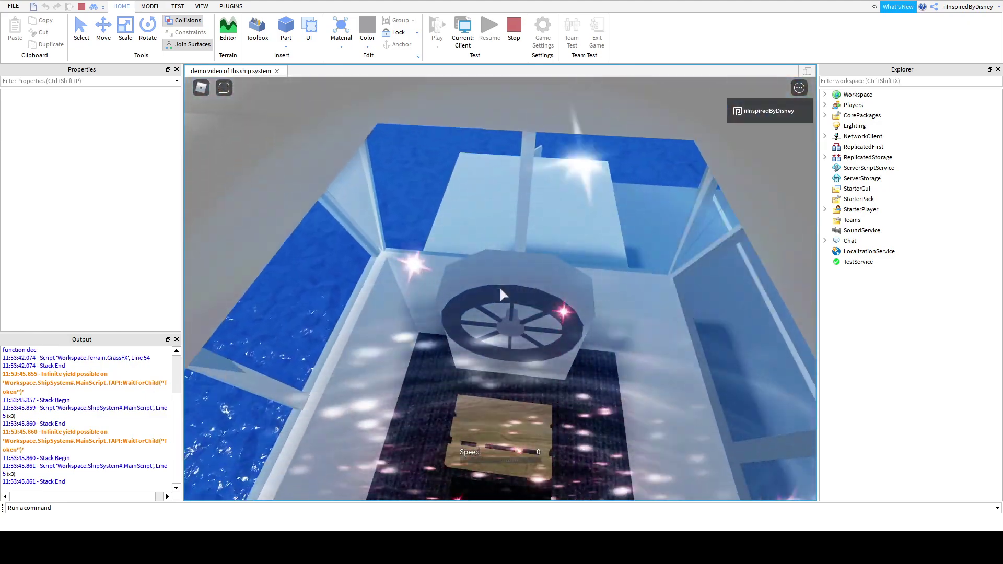
key(space)
scroll(500, 289, down, 1)
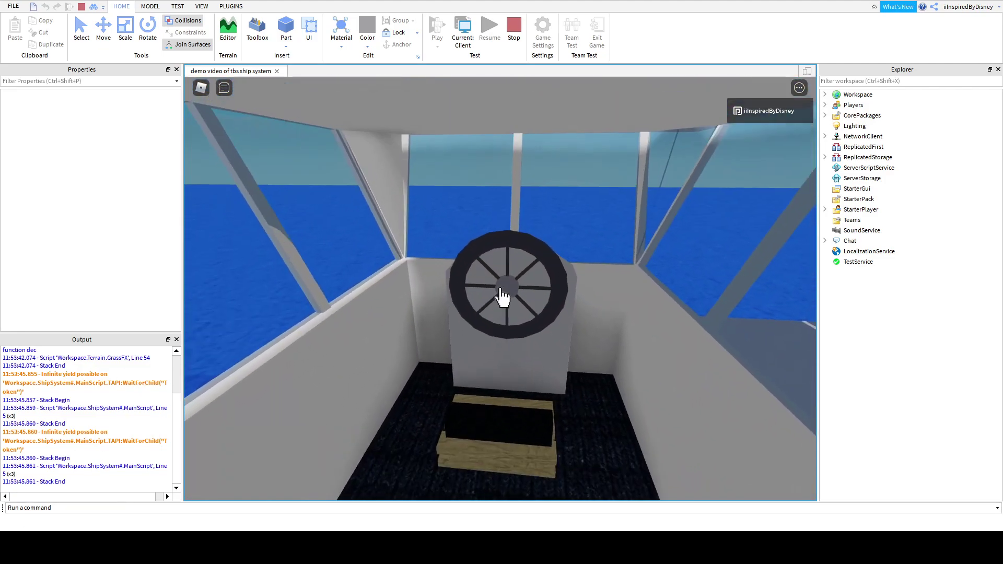
click(505, 291)
Bring the avatar out onto the open deck and unanchor the ship.
key(w)
scroll(501, 290, down, 3)
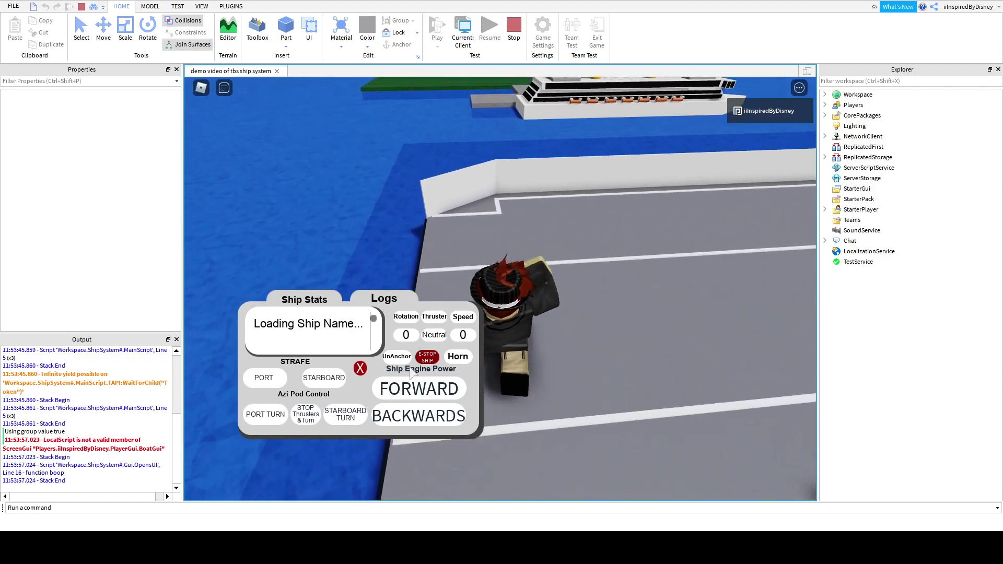
click(406, 360)
scroll(523, 371, down, 5)
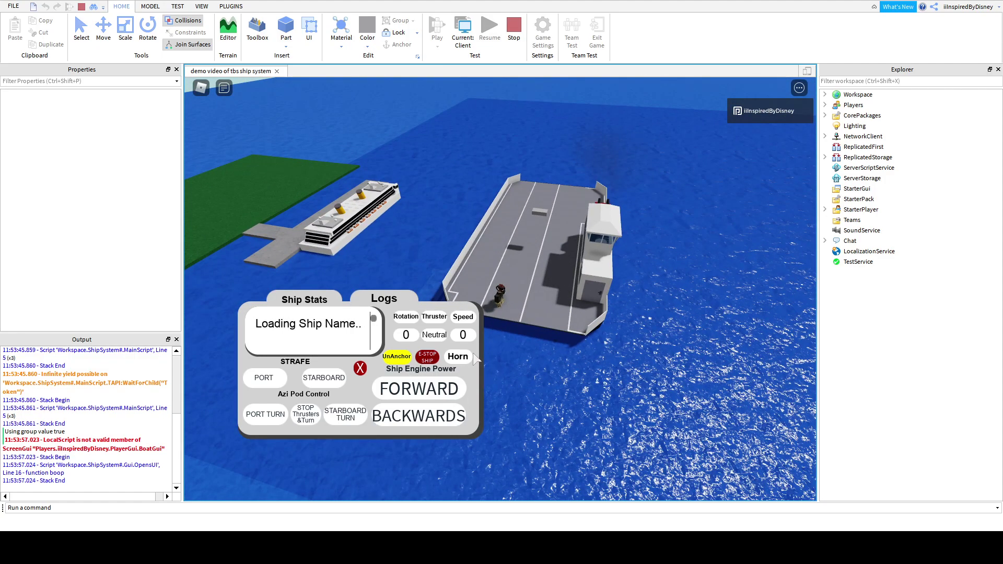
Sound the ship's horn and strafe the ship to port while watching it from the deck.
click(457, 354)
click(275, 380)
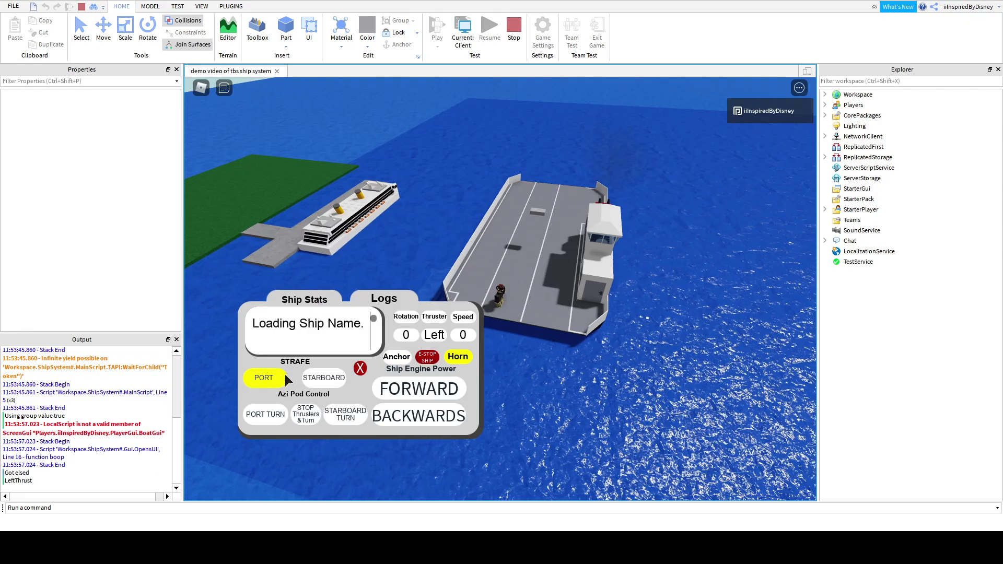
scroll(512, 358, up, 1)
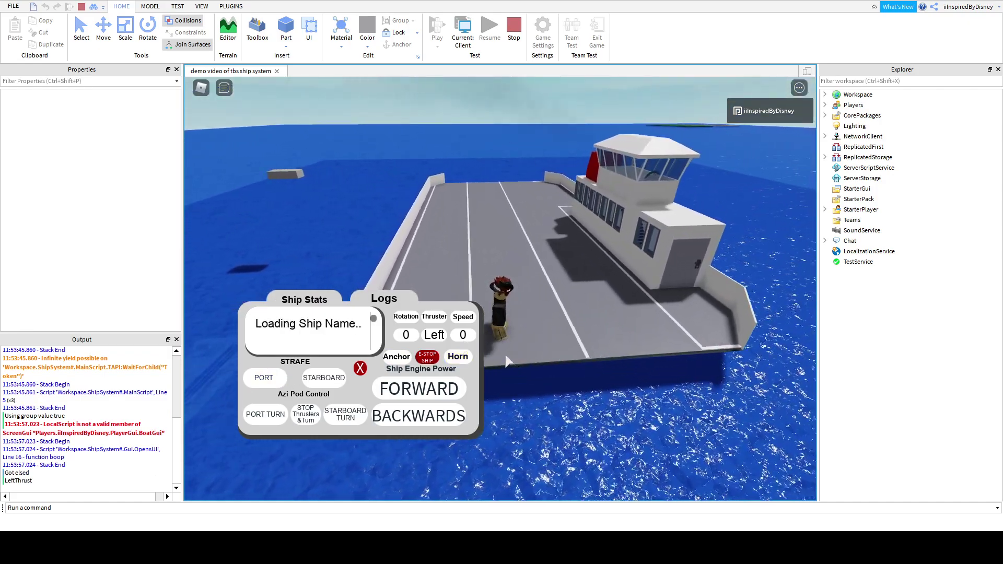
scroll(513, 345, up, 2)
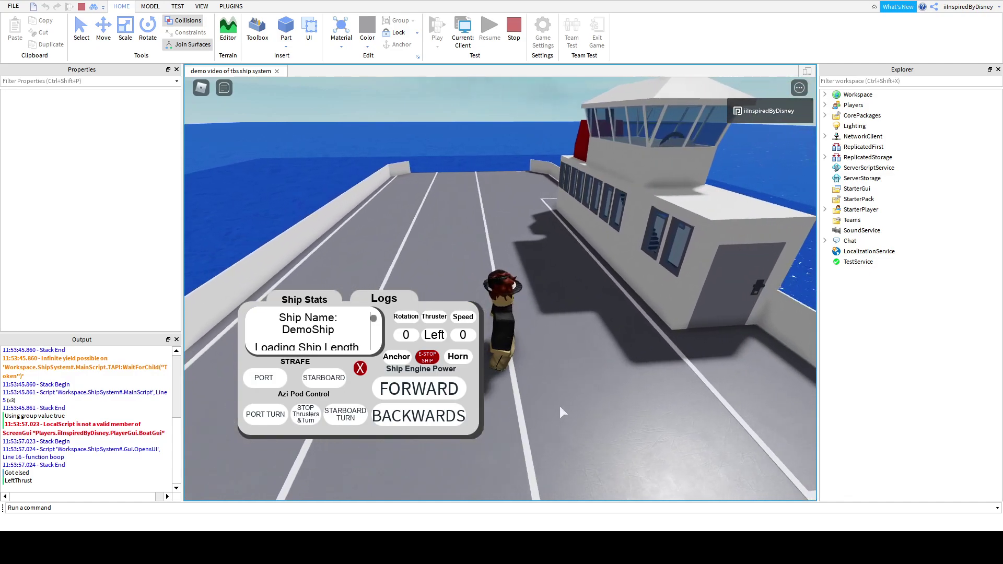
Watch the port strafe from the deck and stop the ship's thrusters.
right_drag(561, 406, 560, 406)
scroll(560, 406, down, 3)
scroll(554, 404, up, 5)
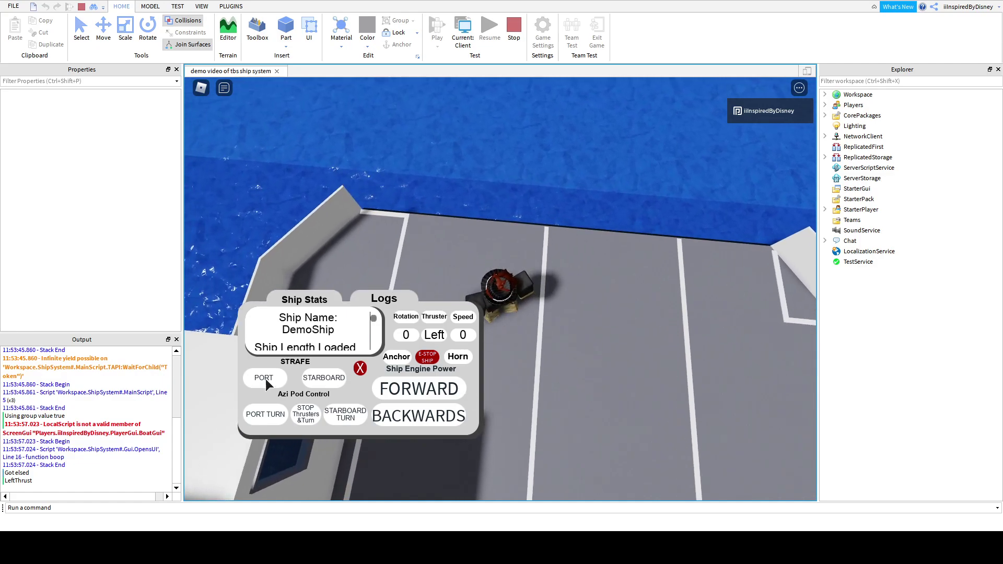
click(313, 414)
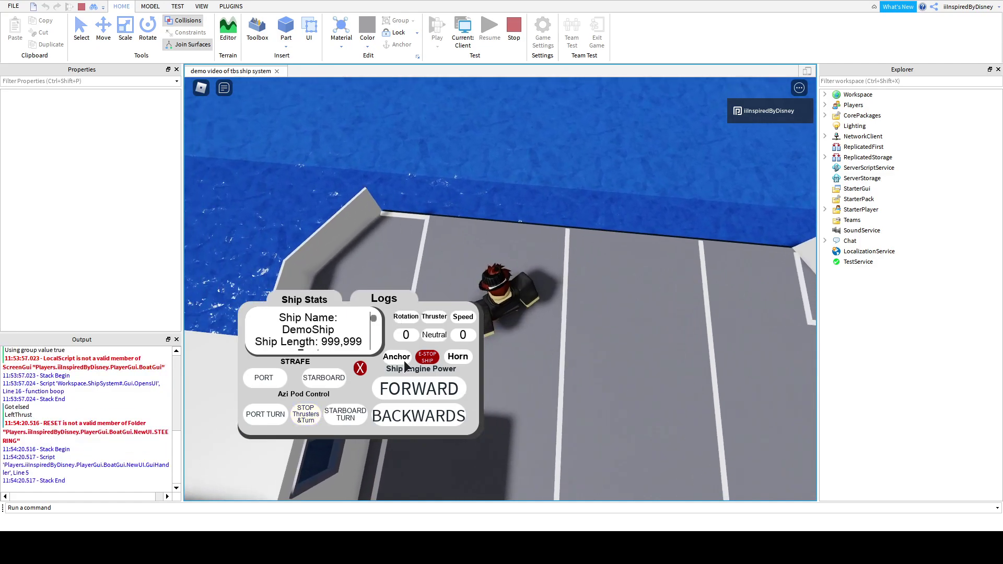
Turn the ship to starboard with the azi pods, watch it rotate from outside, and stop the turn.
click(345, 415)
scroll(547, 374, down, 5)
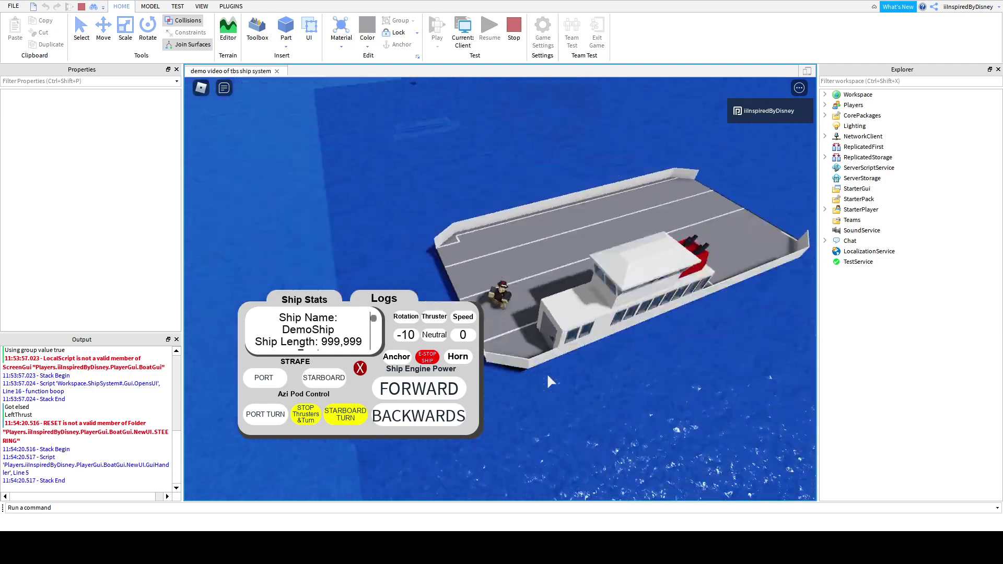
right_drag(547, 373, 496, 392)
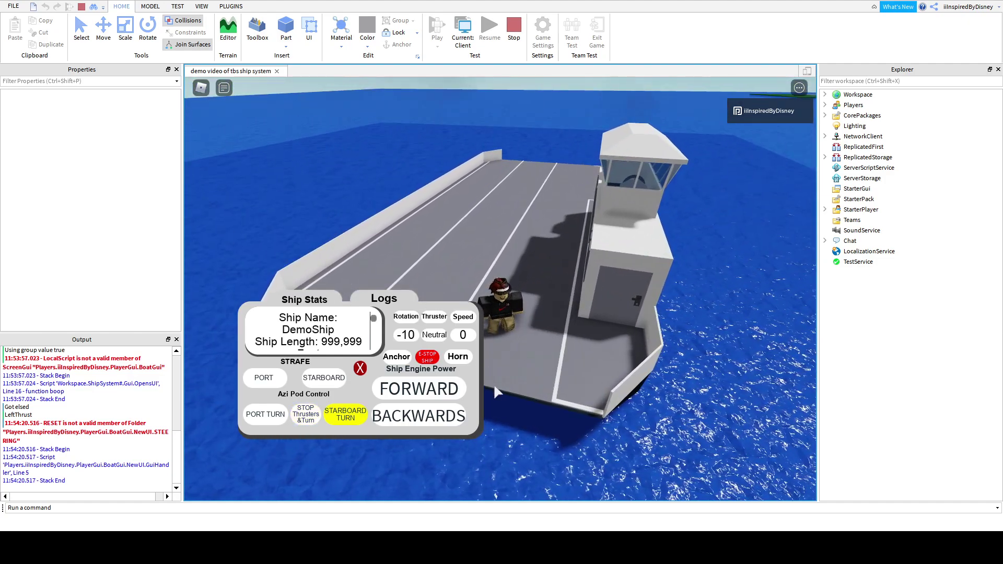
click(313, 415)
Power the ship's engine forward to speed 21 while walking the avatar along the deck.
click(434, 394)
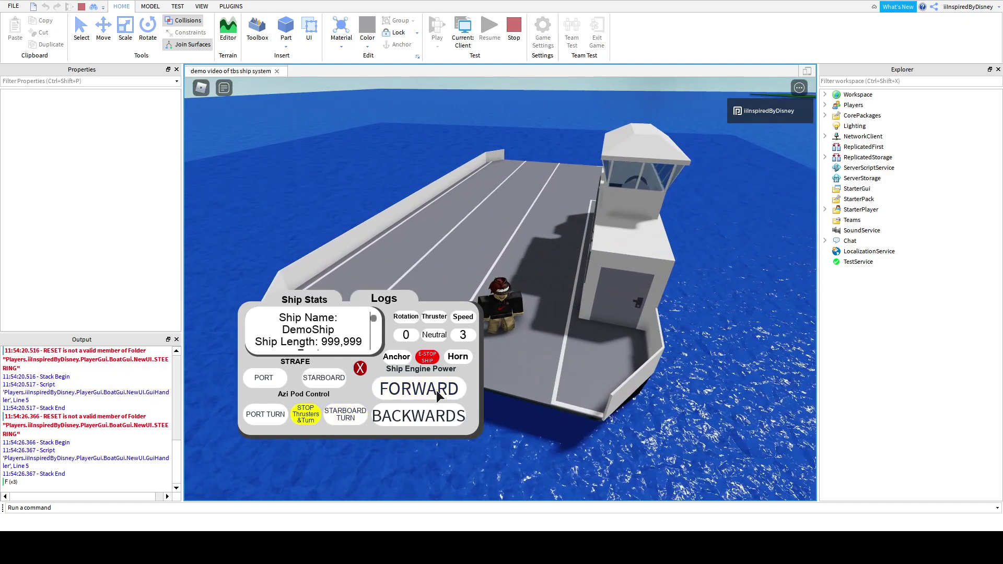
key(w)
key(a)
click(443, 389)
click(443, 389)
click(443, 389)
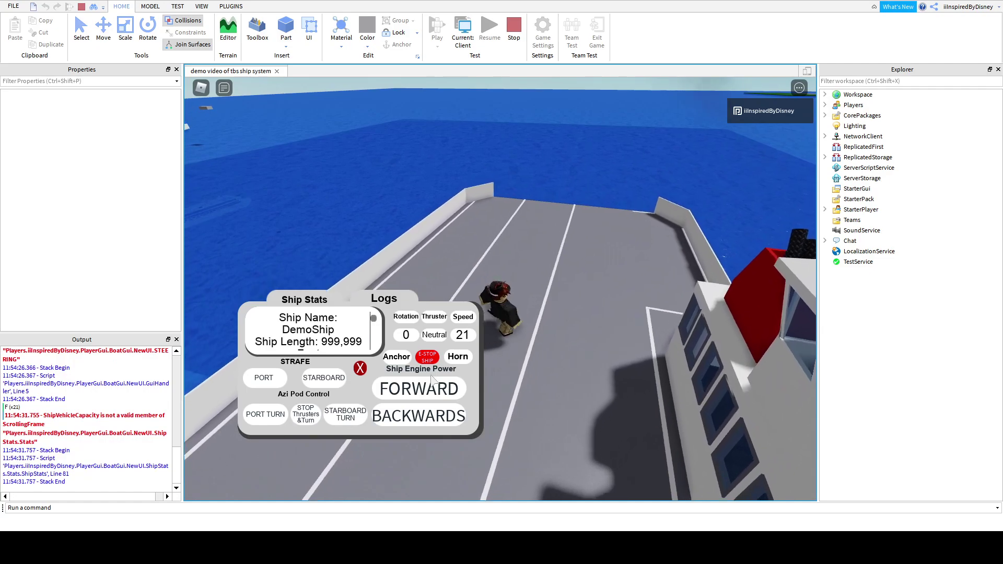
Emergency-stop the ship and power its engine backwards to speed -16.
click(422, 360)
click(427, 418)
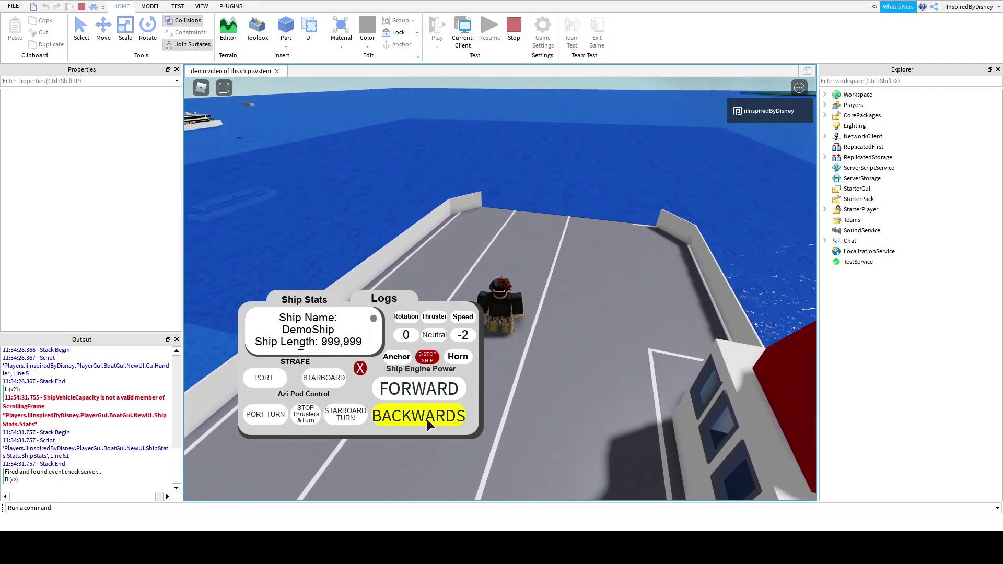
click(425, 417)
click(426, 416)
click(425, 417)
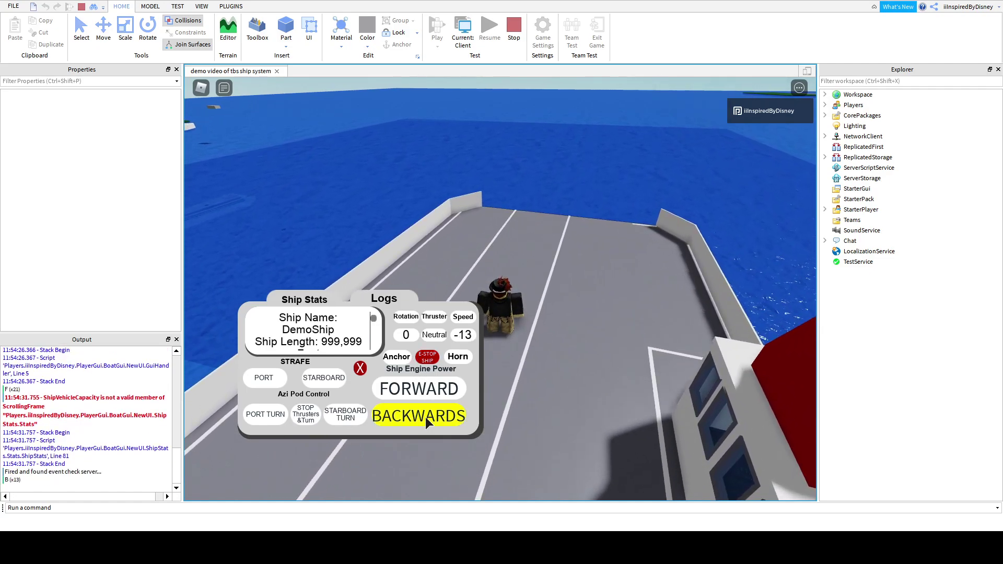
click(425, 417)
click(425, 418)
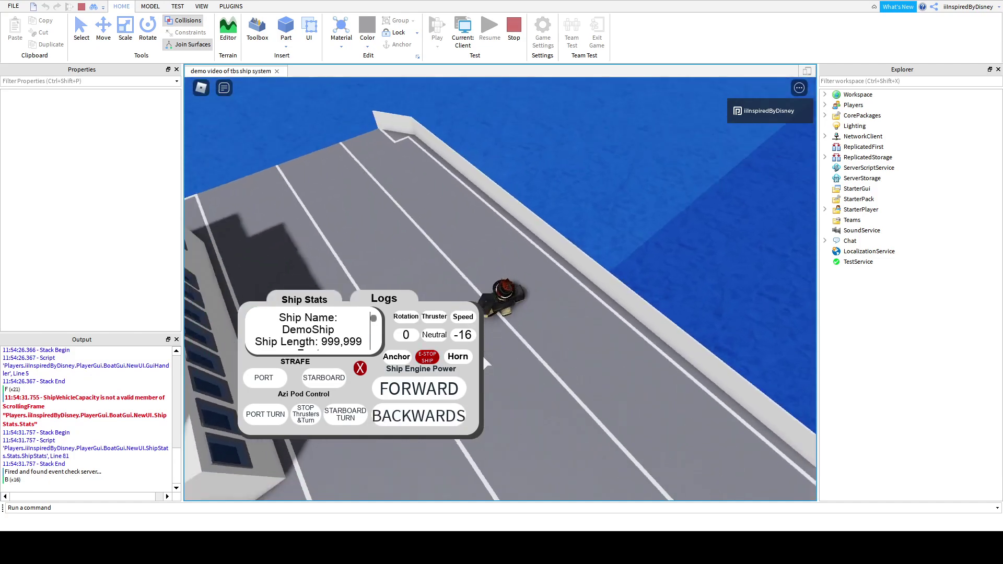
Walk and jump the avatar around the deck to its open end, observing the ship travelling backwards.
scroll(484, 357, down, 5)
right_drag(483, 357, 483, 357)
scroll(483, 357, up, 5)
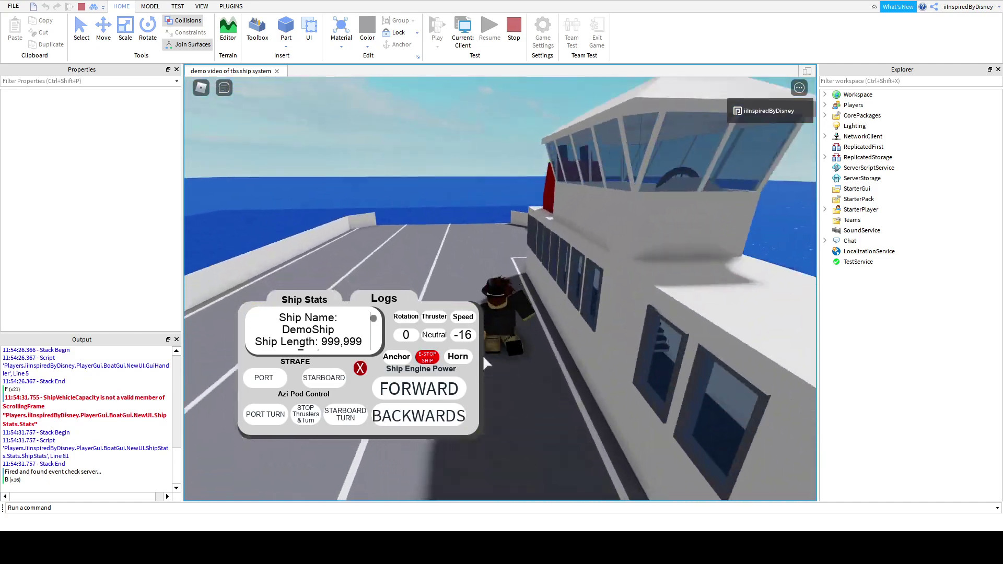
key(w)
key(space)
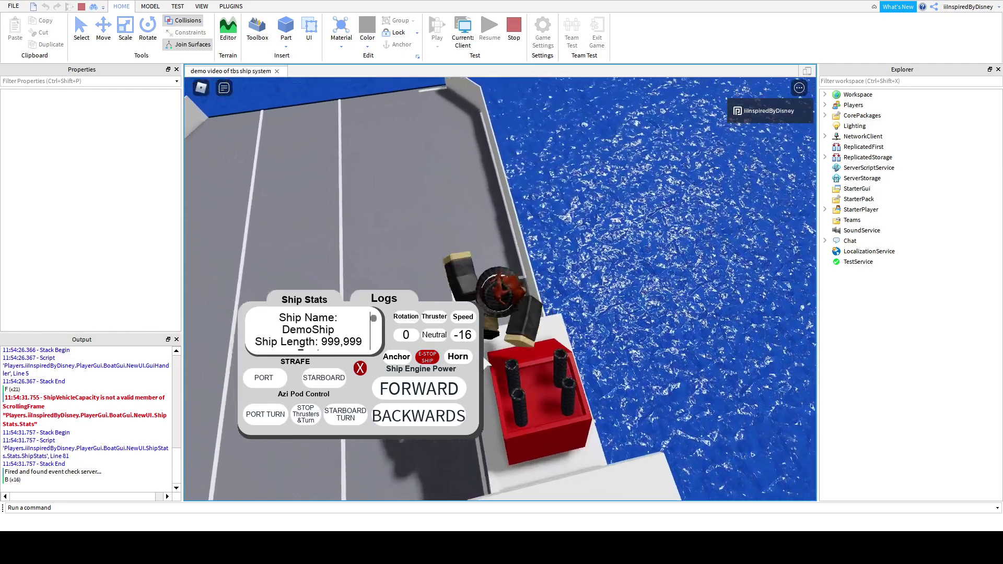
key(w)
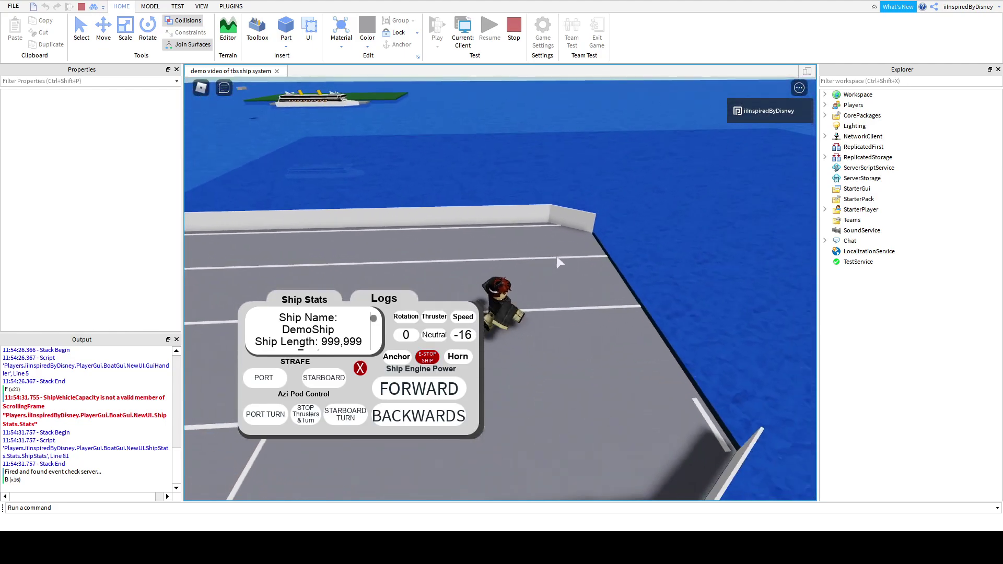
right_drag(557, 256, 524, 269)
key(space)
key(w)
key(w)
key(w)
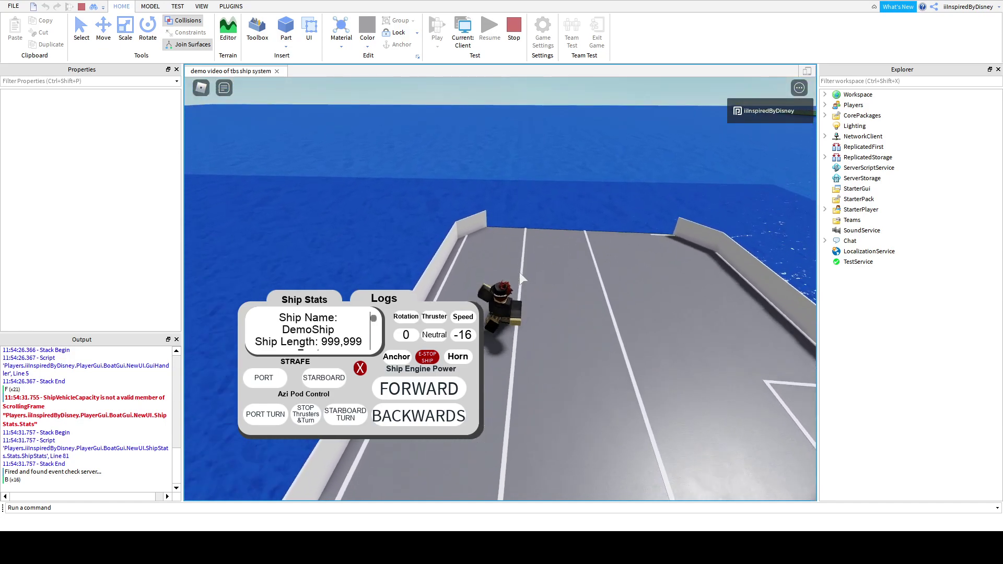
key(w)
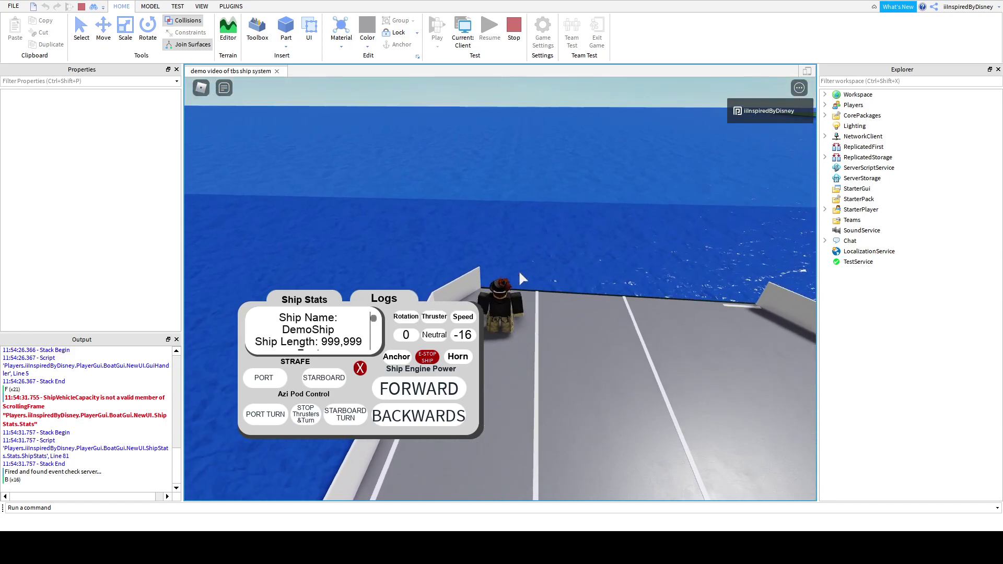
Put the reversing ship into a starboard turn and watch it rotate from a distance.
click(345, 416)
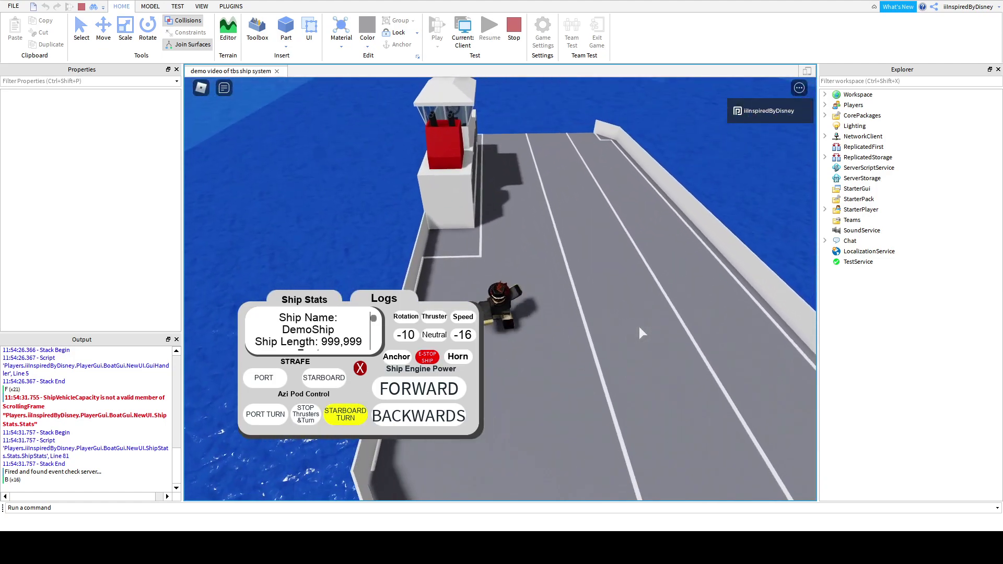
scroll(638, 327, down, 8)
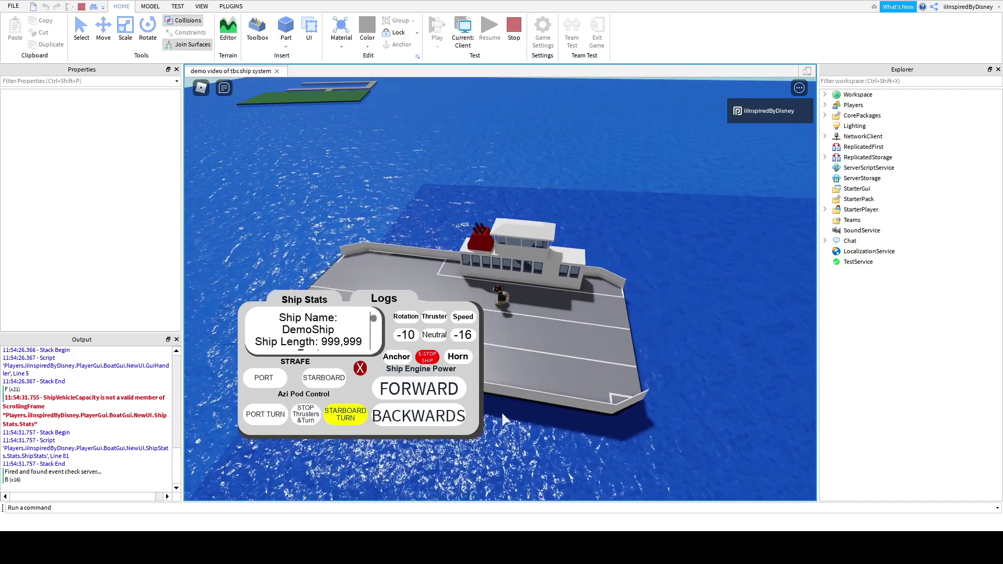